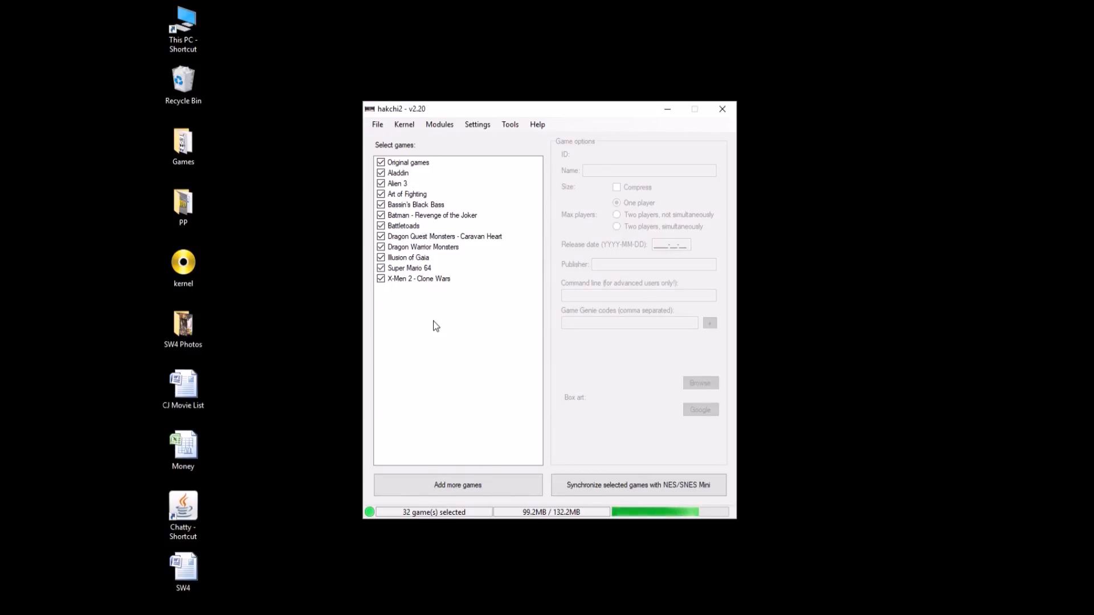
Set the pages/folders structure to "Custom - show Folders Manager every time" and start synchronizing the selected games with the NES/SNES Mini.
left_click(488, 124)
left_click(489, 124)
left_click(483, 128)
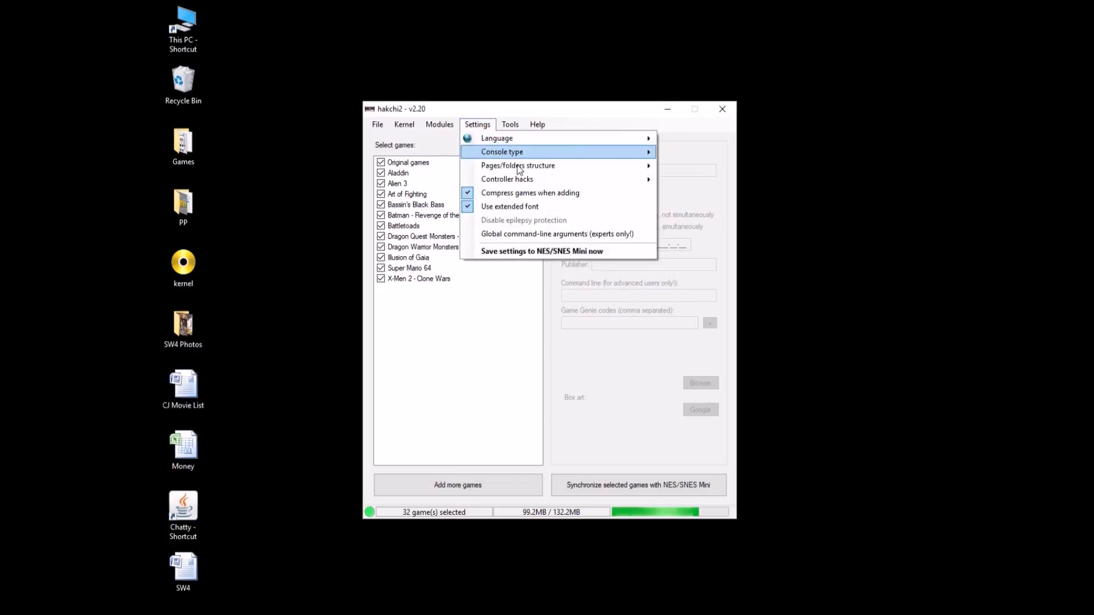
mouse_move(520, 169)
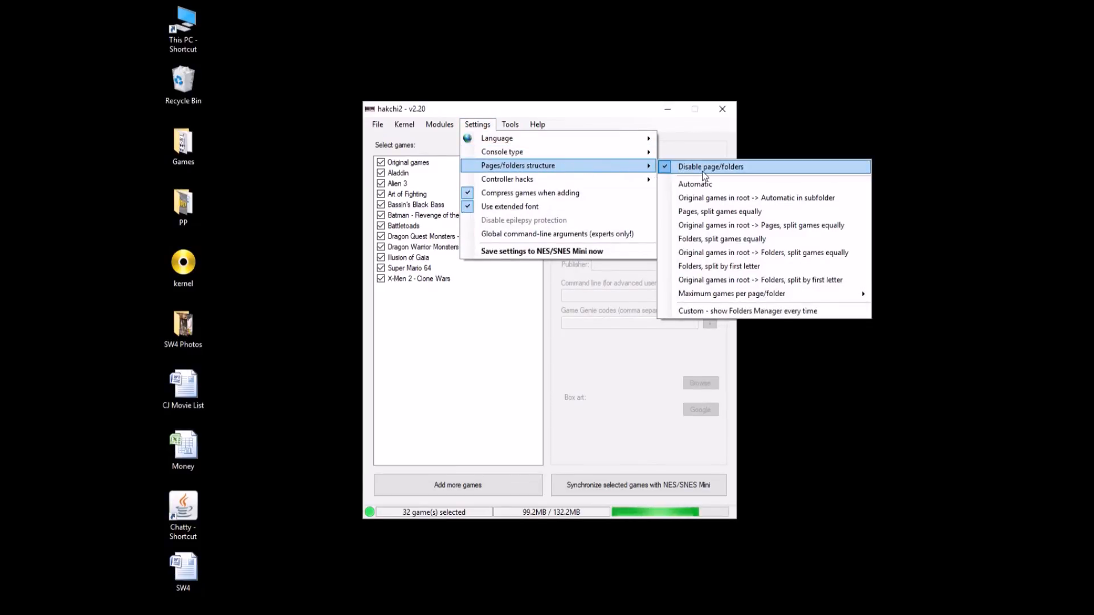
left_click(728, 312)
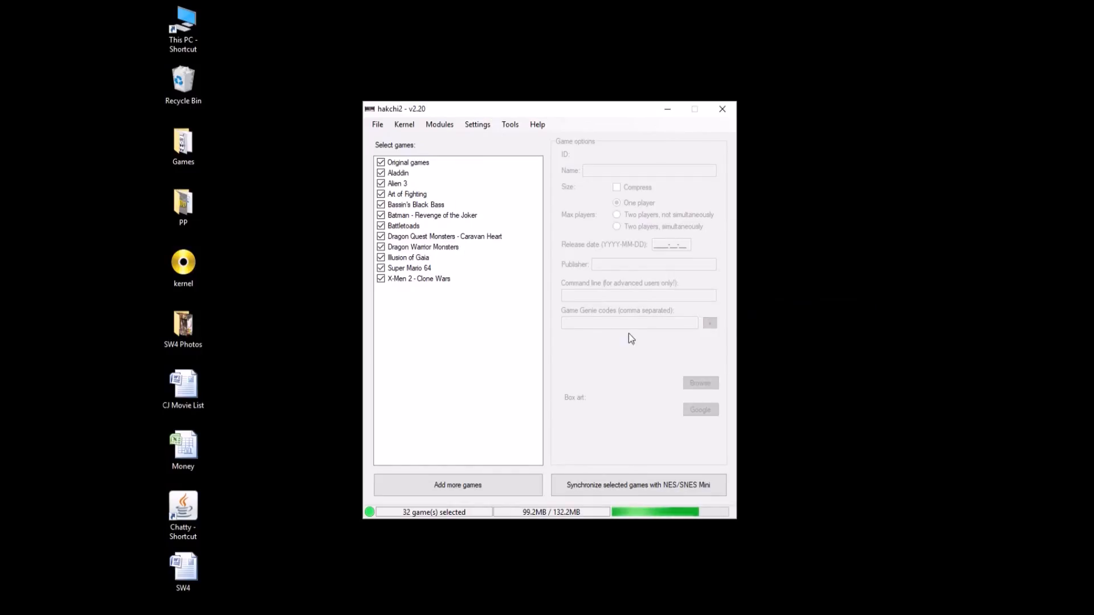
left_click(603, 487)
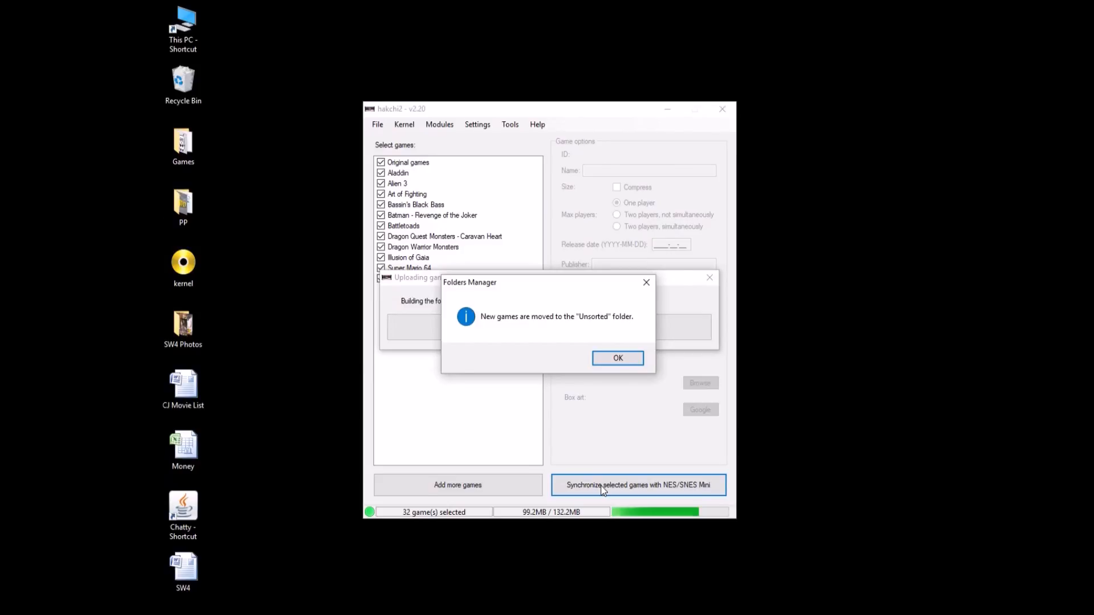
left_click(618, 359)
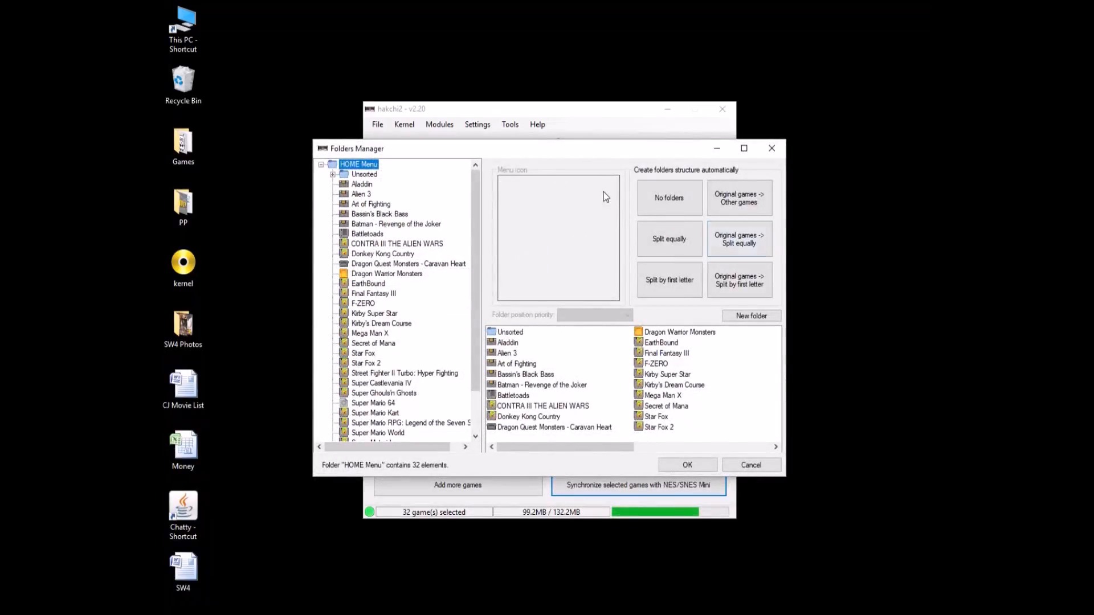
Move Illusion of Gaia out of the Unsorted folder into HOME Menu and delete the Unsorted folder.
left_click(367, 175)
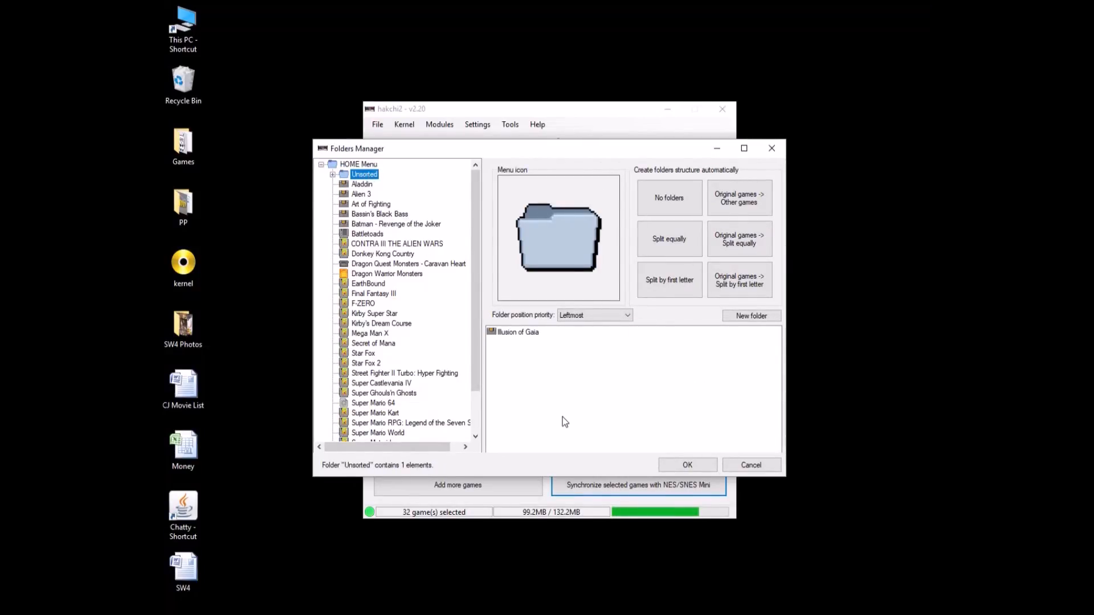
left_click(522, 334)
left_click_drag(467, 328, 448, 326)
left_click(365, 215)
left_click(365, 175)
key("Delete")
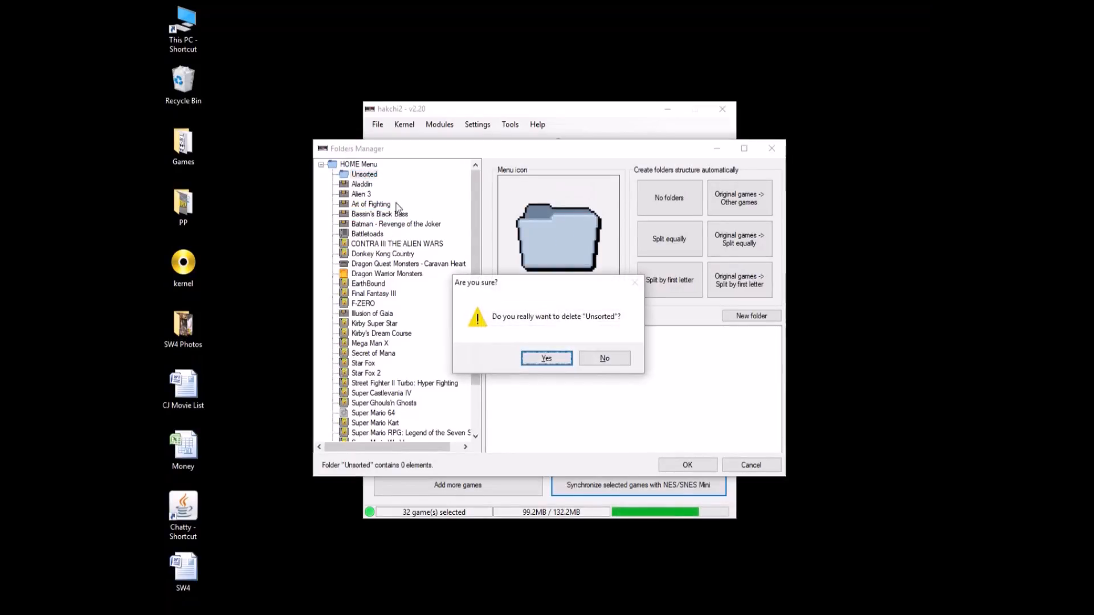
left_click(544, 358)
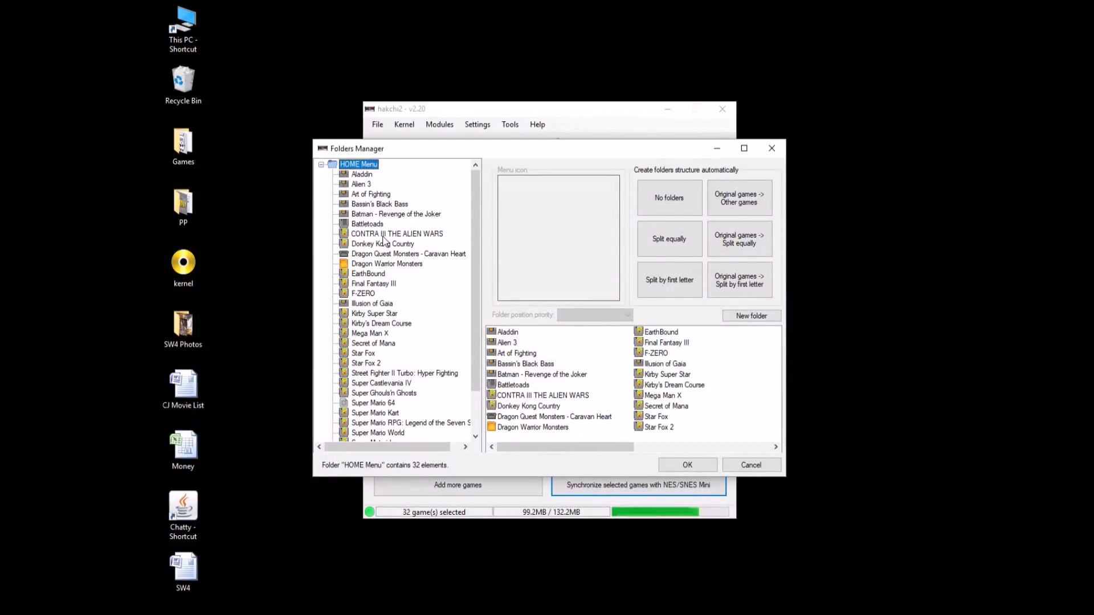
Look through the games listed under HOME Menu and view Aladdin's menu icon.
scroll(385, 241, "down", 2)
scroll(385, 241, "up", 2)
scroll(371, 222, "down", 2)
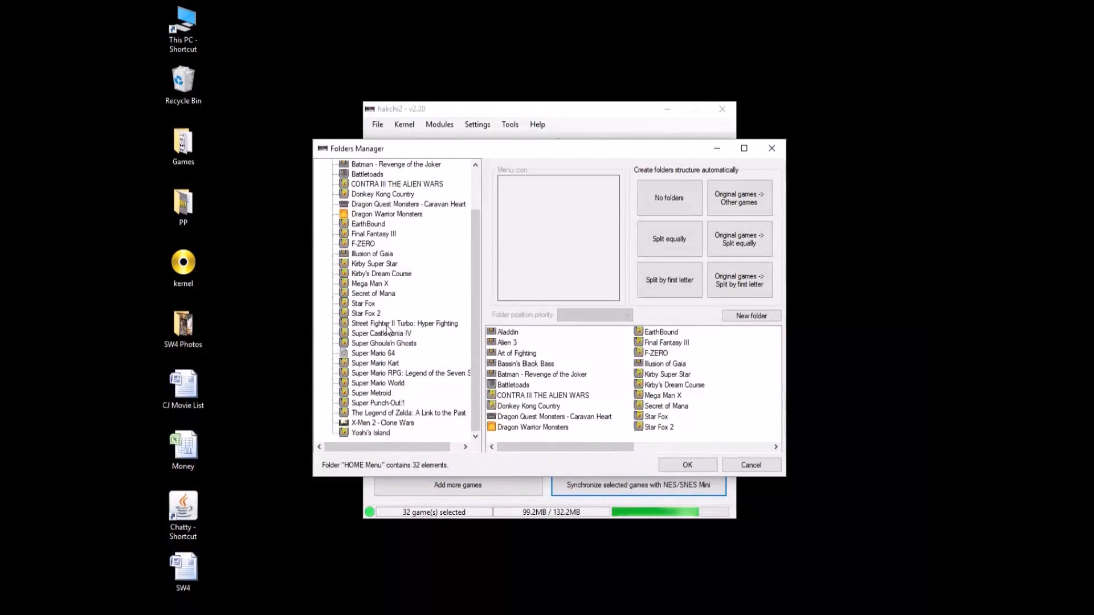
scroll(388, 329, "up", 2)
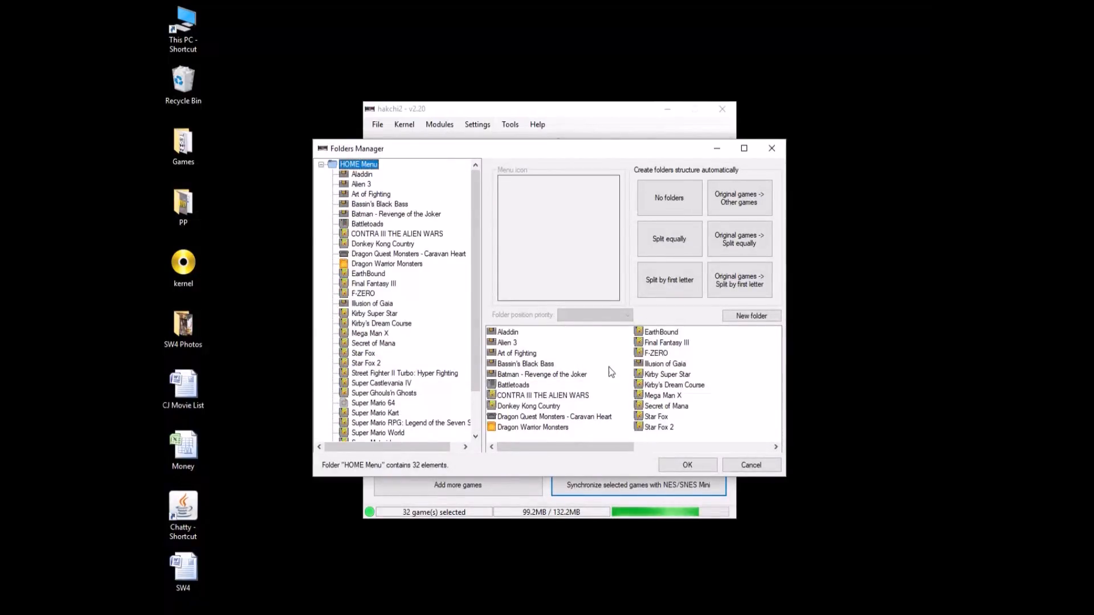
left_click(368, 174)
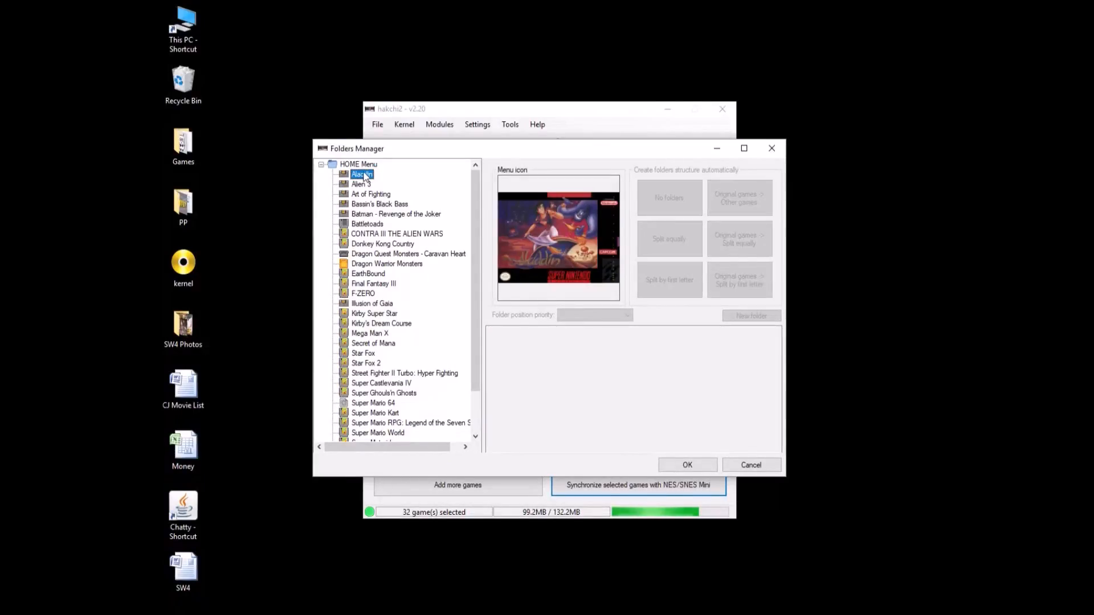
left_click(363, 165)
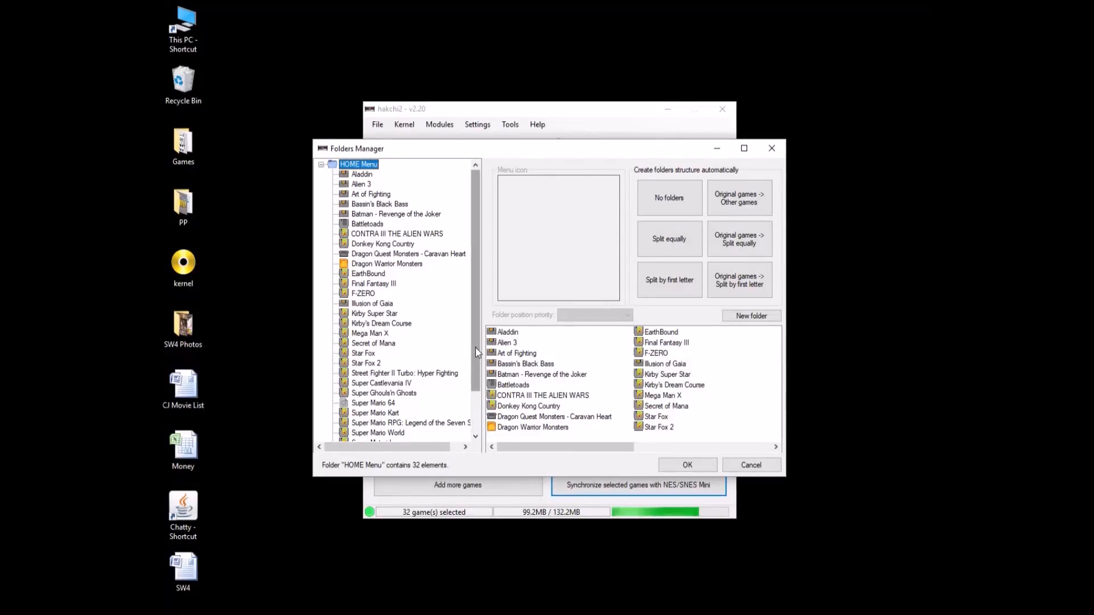
Create a new folder named NES under HOME Menu.
left_click_drag(477, 350, 476, 389)
right_click(442, 346)
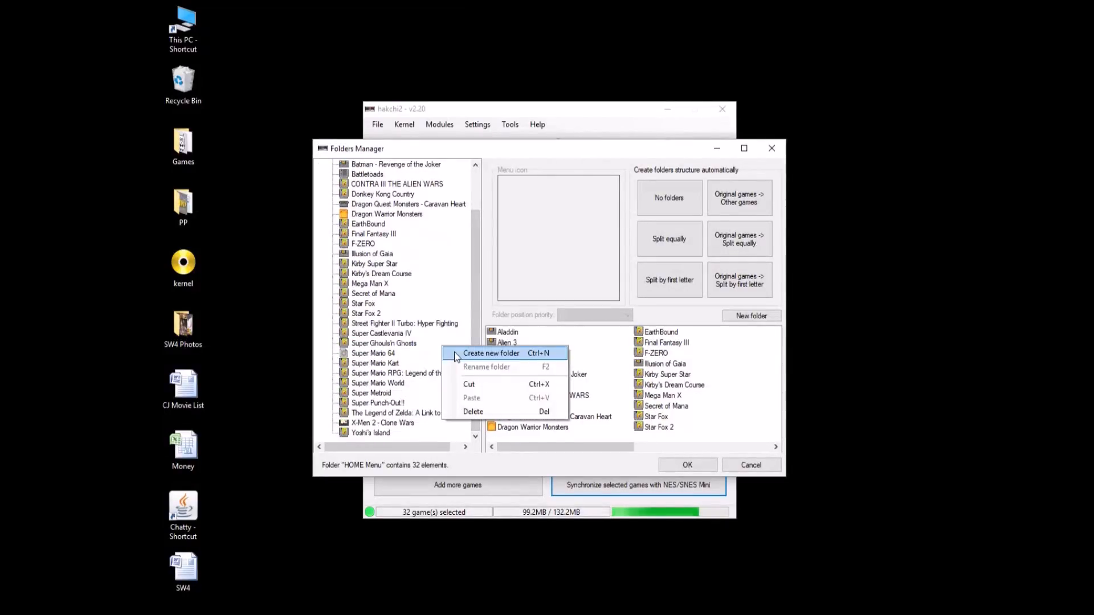
left_click(455, 354)
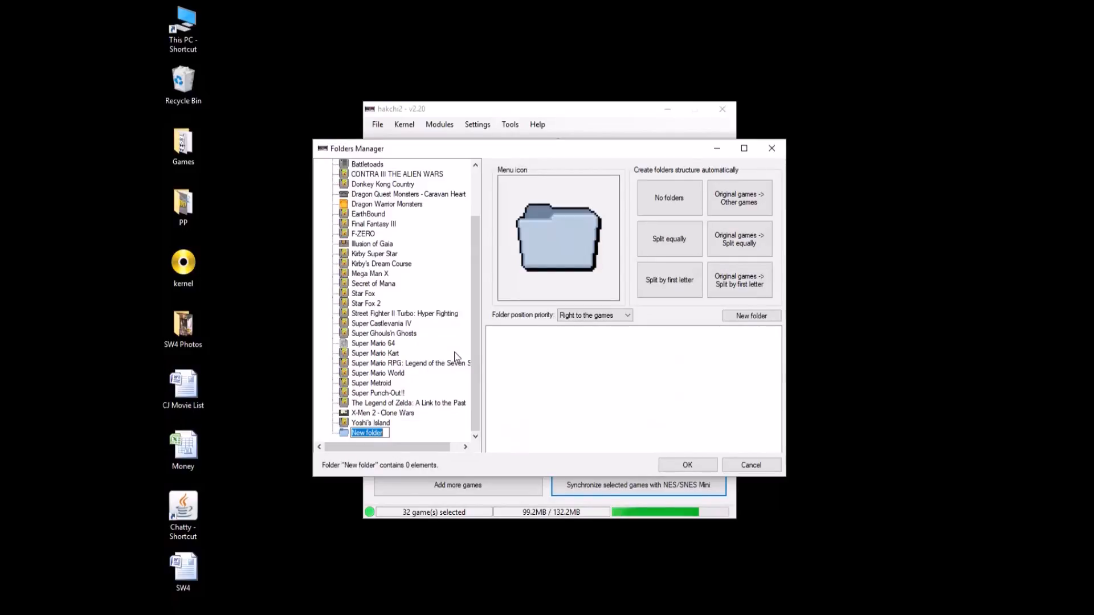
type("NES")
key("Return")
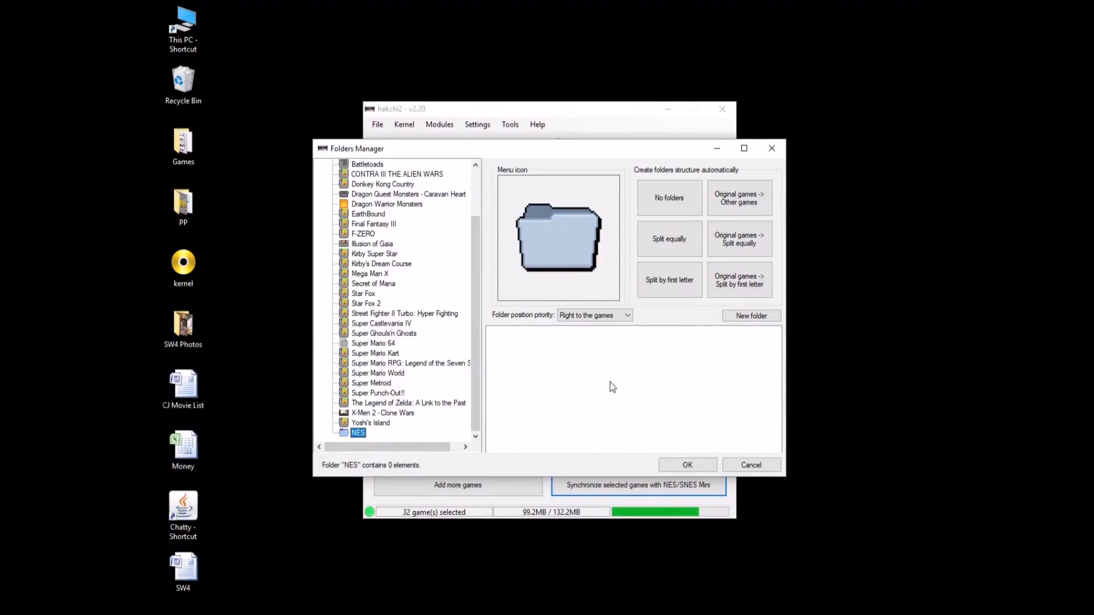
Move Battletoads from HOME Menu into the NES folder and check that folder's contents.
scroll(440, 354, "up", 2)
left_click(359, 164)
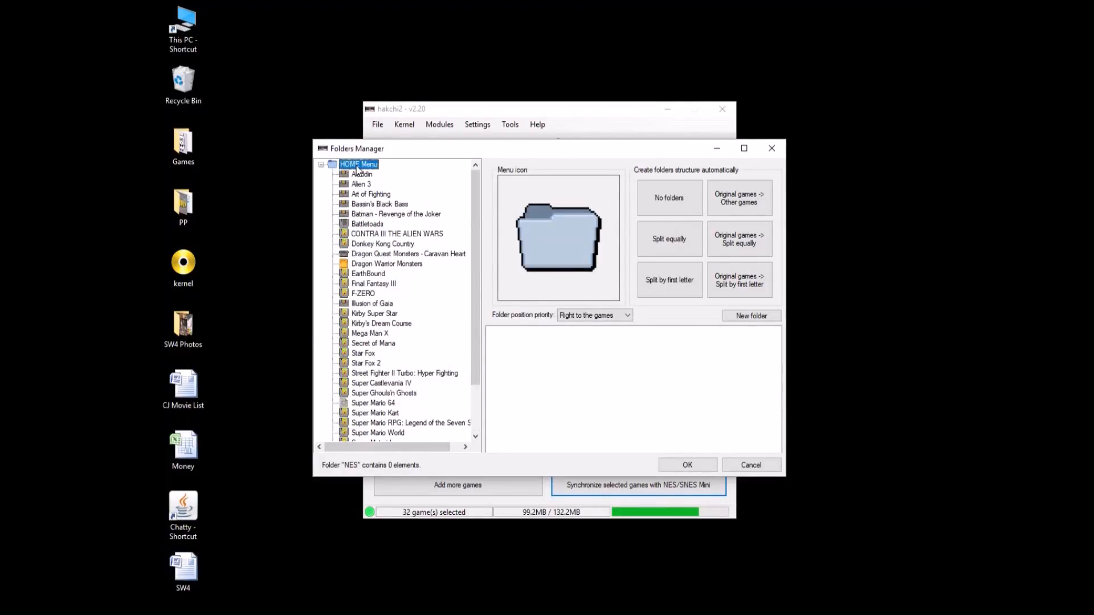
left_click(513, 385)
scroll(369, 353, "down", 2)
left_click_drag(524, 390, 359, 437)
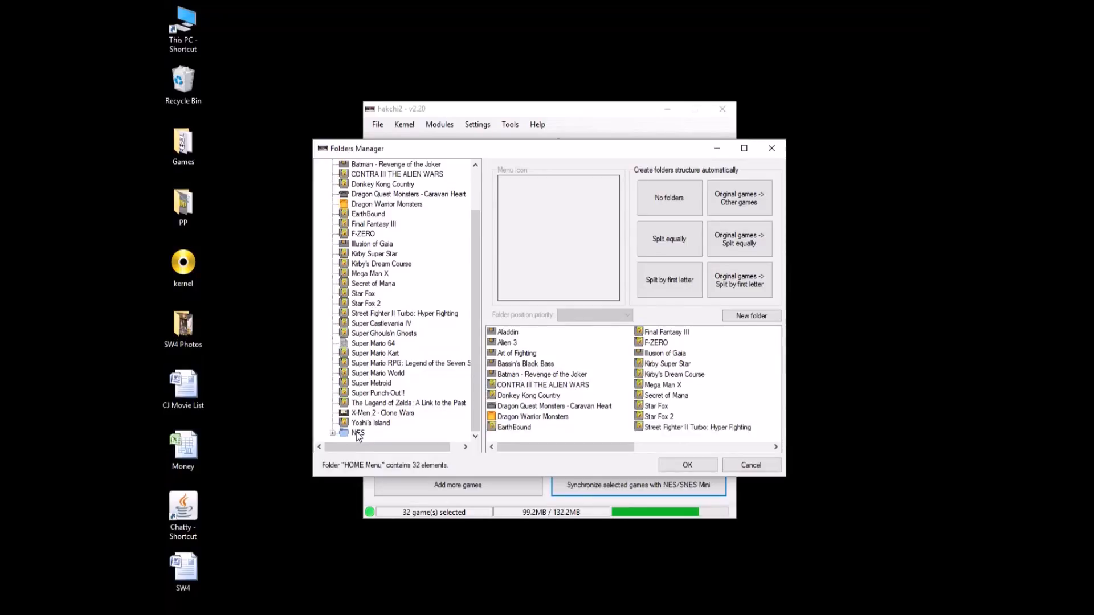
scroll(358, 376, "up", 2)
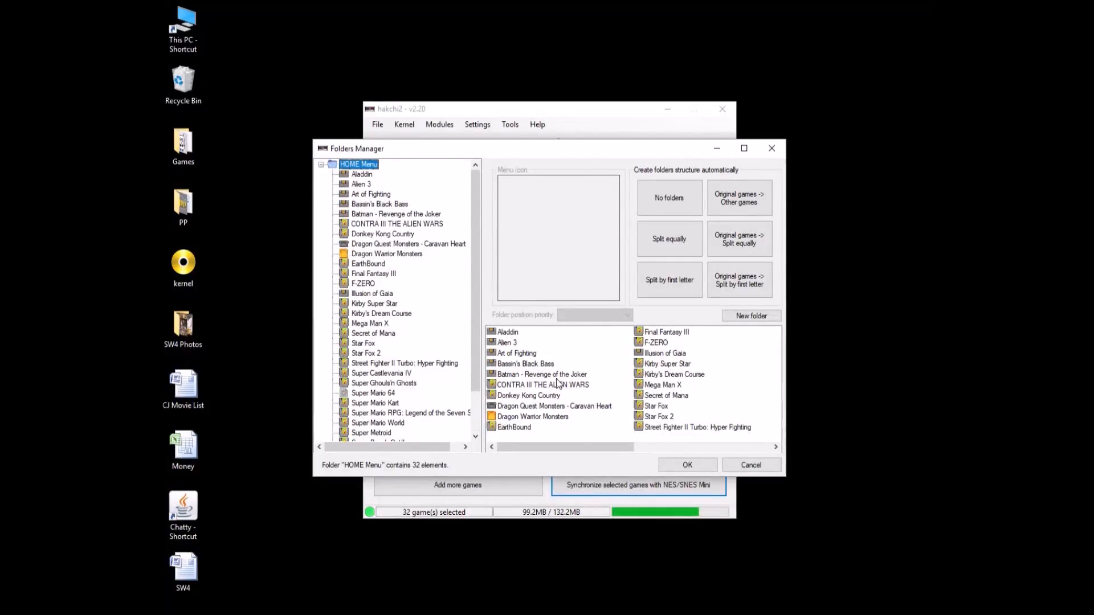
scroll(380, 327, "down", 2)
left_click(379, 434)
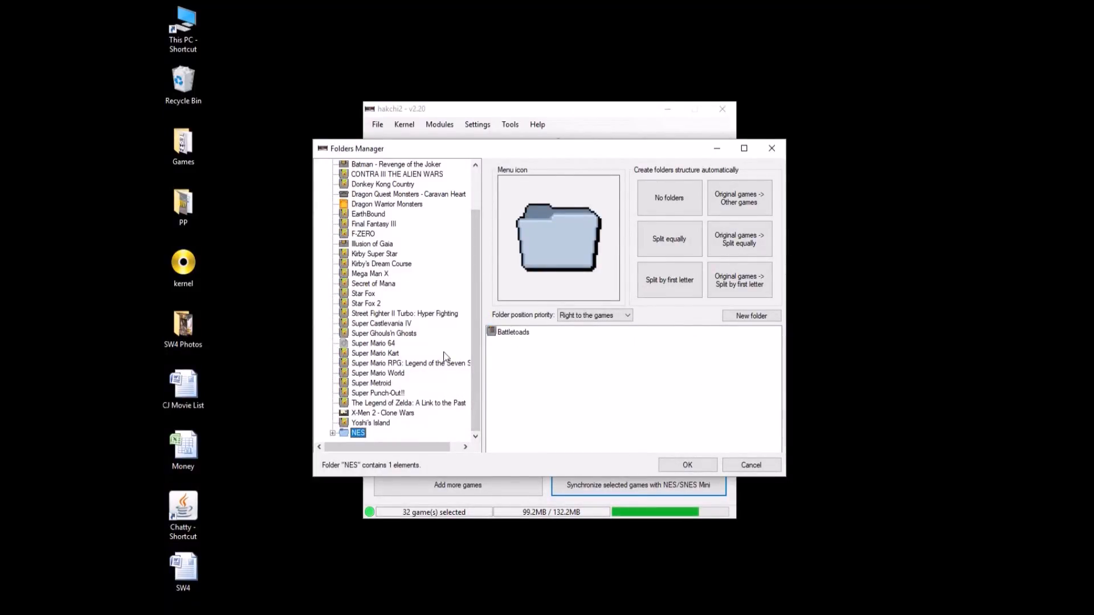
Create a new folder named SNES alongside the NES folder.
right_click(451, 266)
left_click(465, 274)
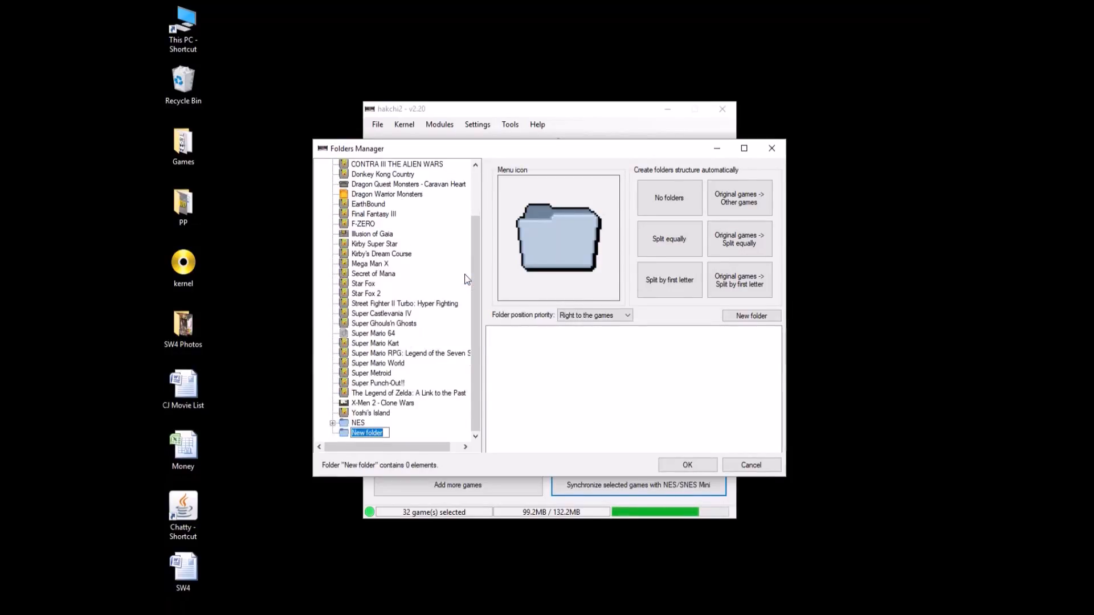
type("SNES")
key("Return")
left_click(360, 424)
left_click(362, 434)
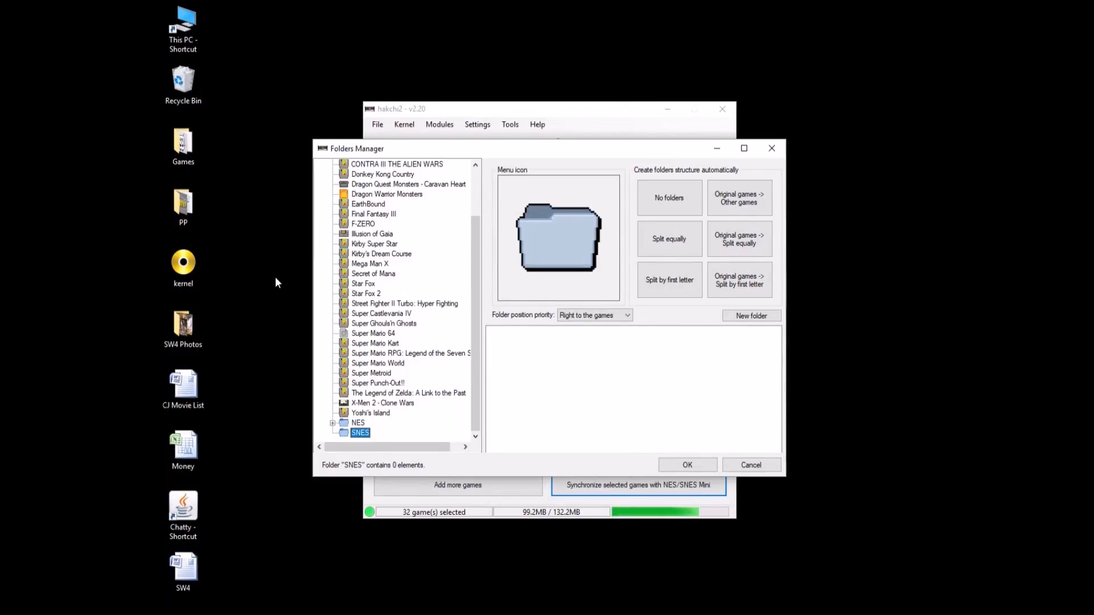
Move Aladdin, Alien 3, Art of Fighting, Bassin's Black Bass, Batman, CONTRA III, Donkey Kong Country and EarthBound from HOME Menu into the SNES folder.
scroll(339, 260, "up", 2)
left_click(363, 165)
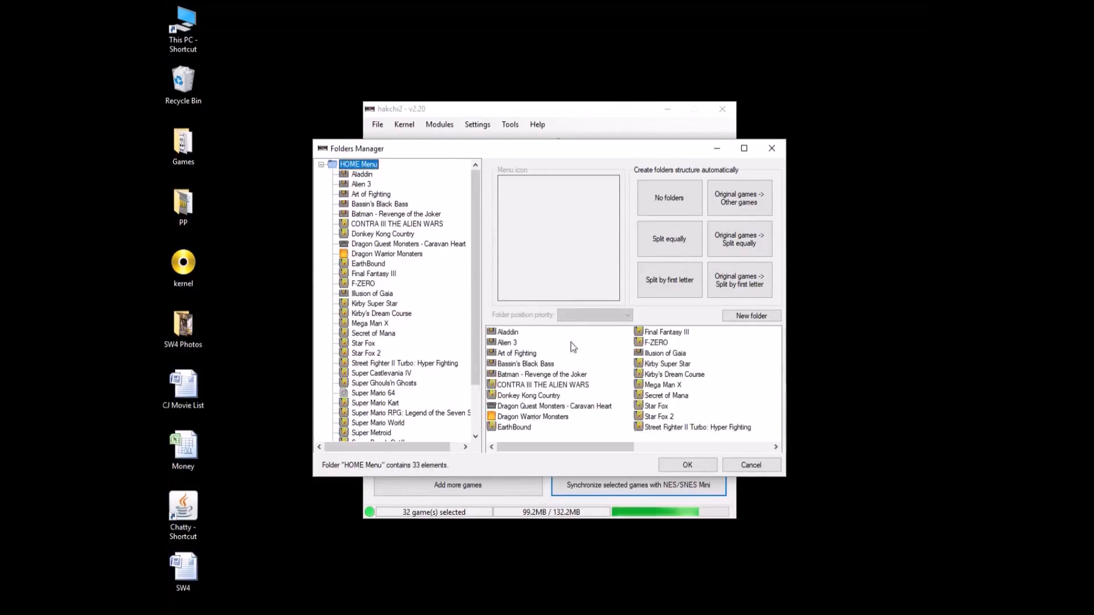
scroll(422, 327, "down", 2)
left_click(508, 332)
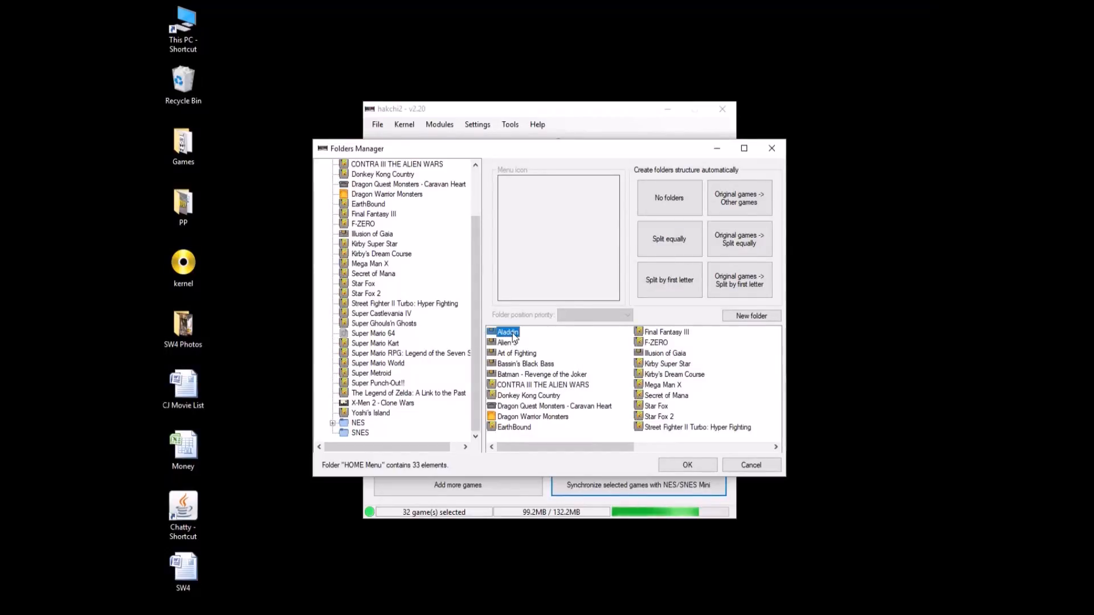
left_click(507, 343, "ctrl")
left_click(514, 354, "ctrl")
left_click(517, 364, "ctrl")
left_click(519, 376, "ctrl")
left_click(525, 386, "ctrl")
left_click(529, 396, "ctrl")
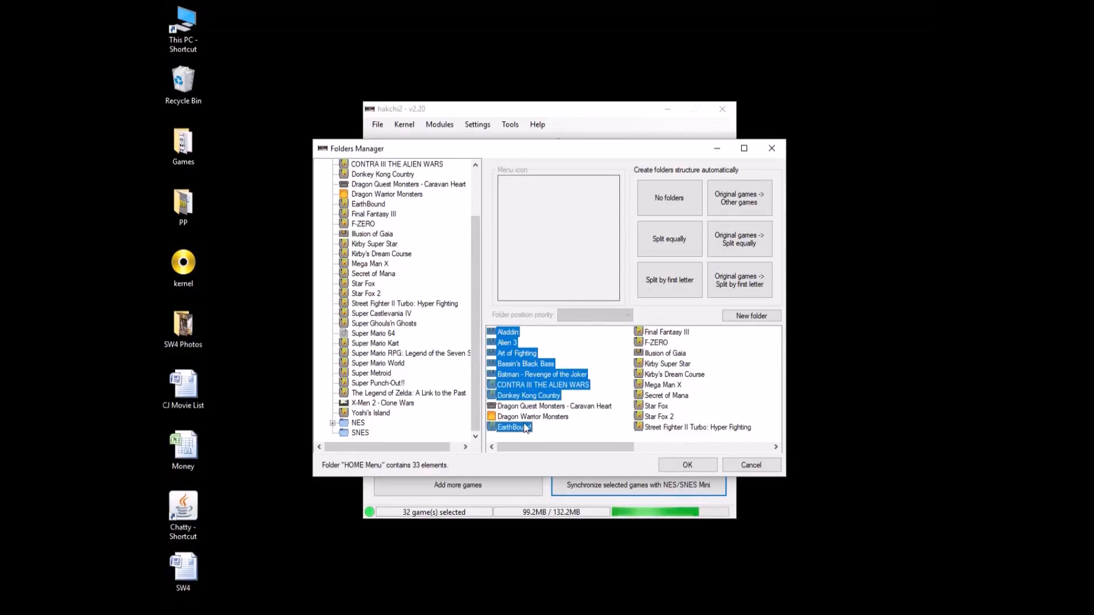
left_click_drag(419, 413, 361, 433)
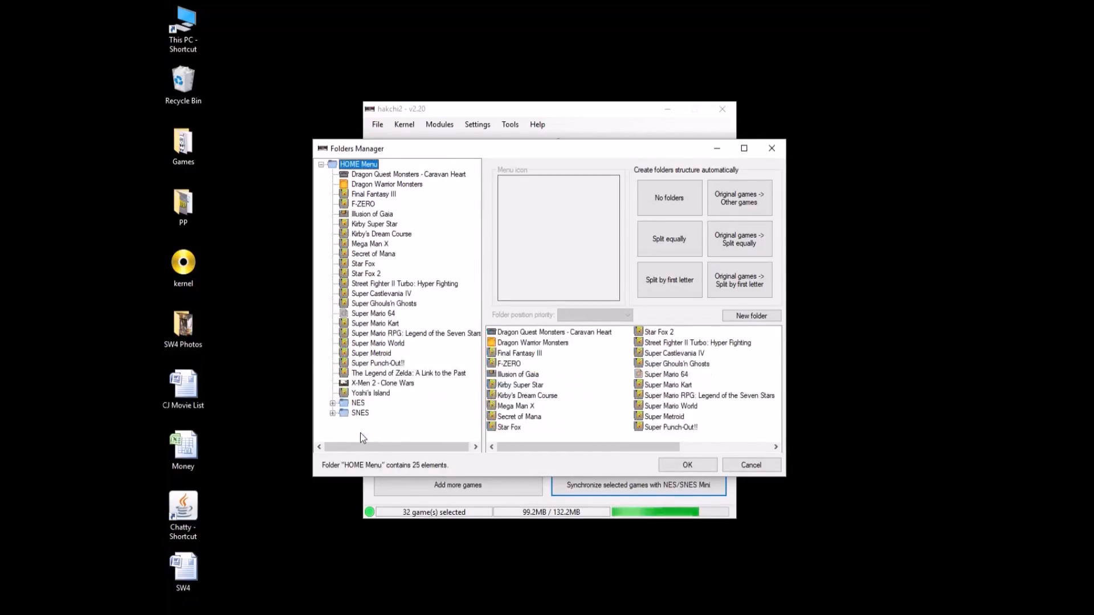
left_click(359, 413)
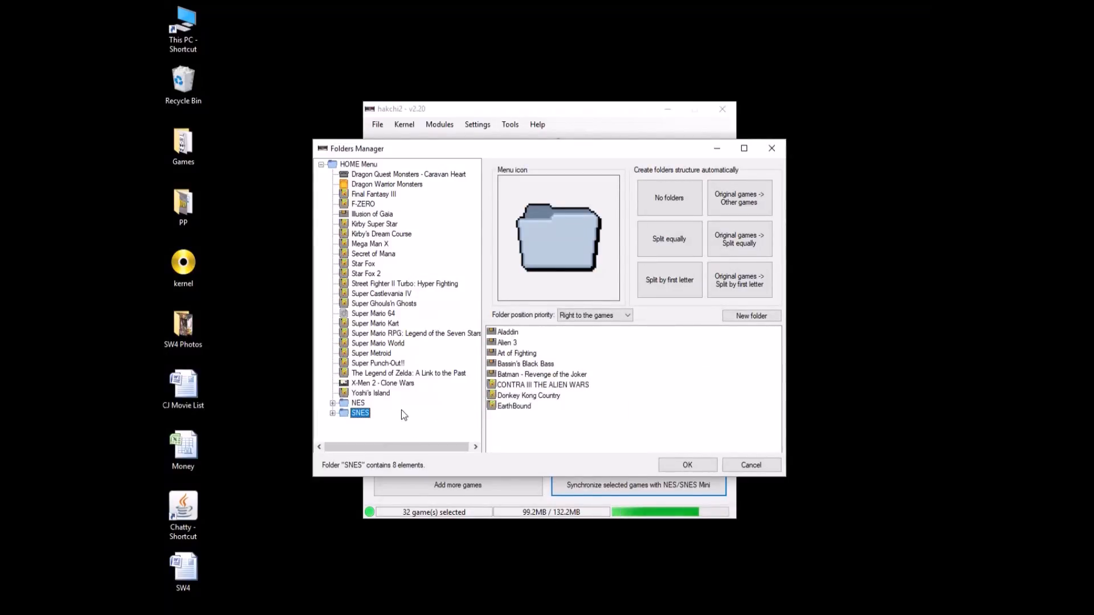
Create a new folder named GBA under HOME Menu.
right_click(377, 432)
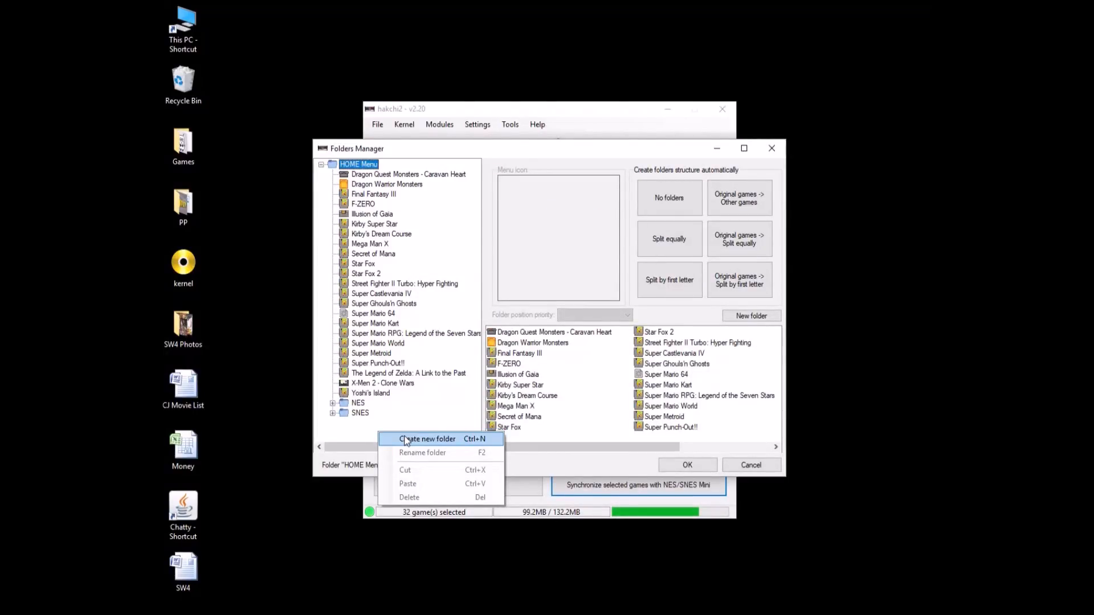
left_click(424, 439)
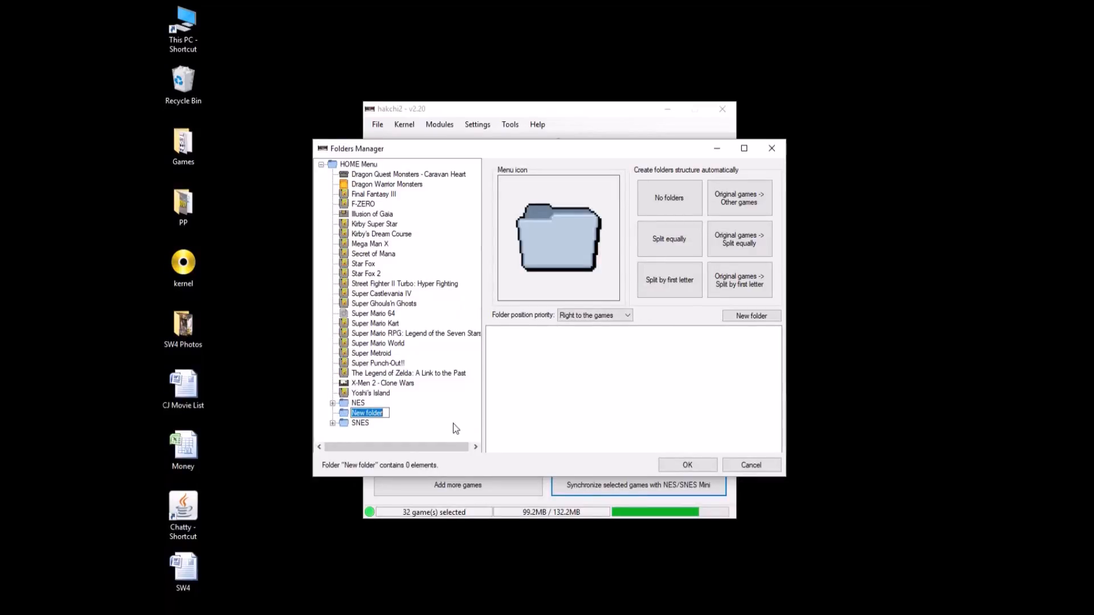
type("GBA")
key("Return")
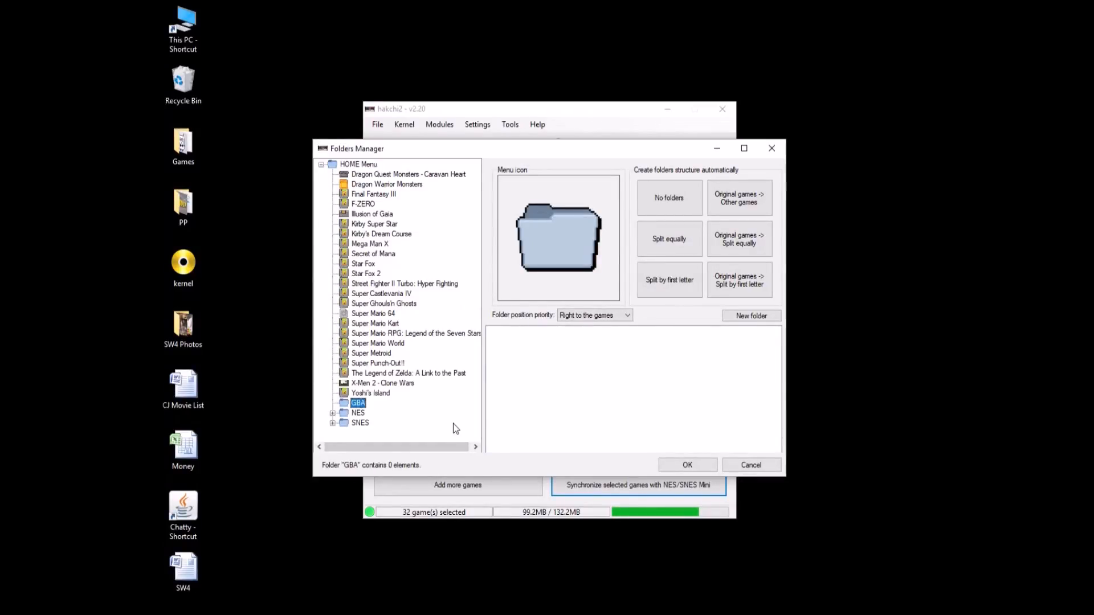
Move Dragon Warrior Monsters from HOME Menu into the GBA folder and view the folder's contents.
left_click(359, 164)
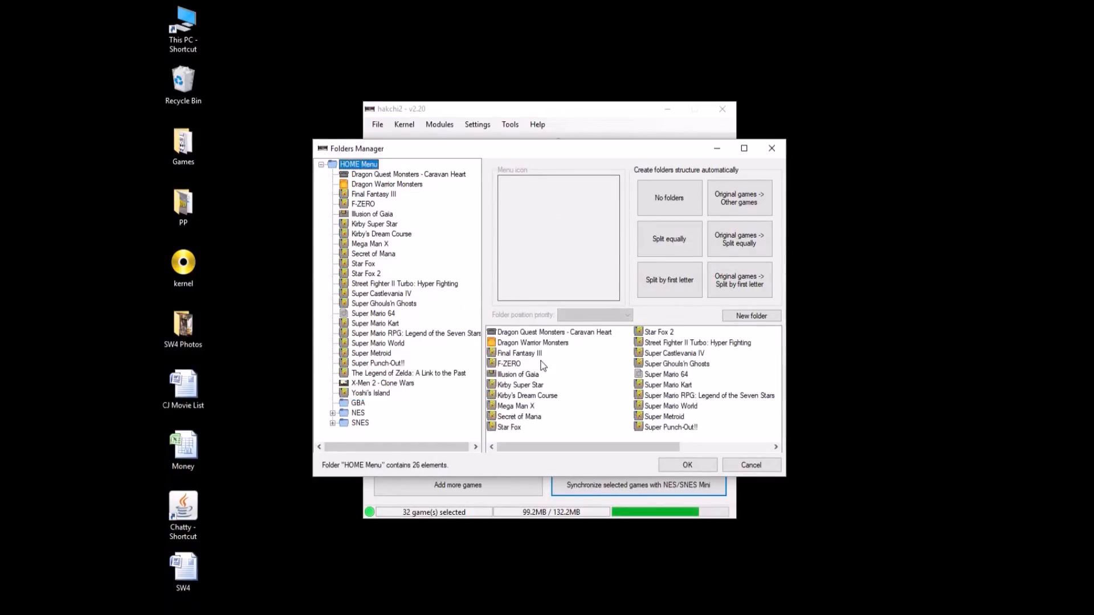
left_click_drag(550, 344, 359, 404)
left_click(359, 394)
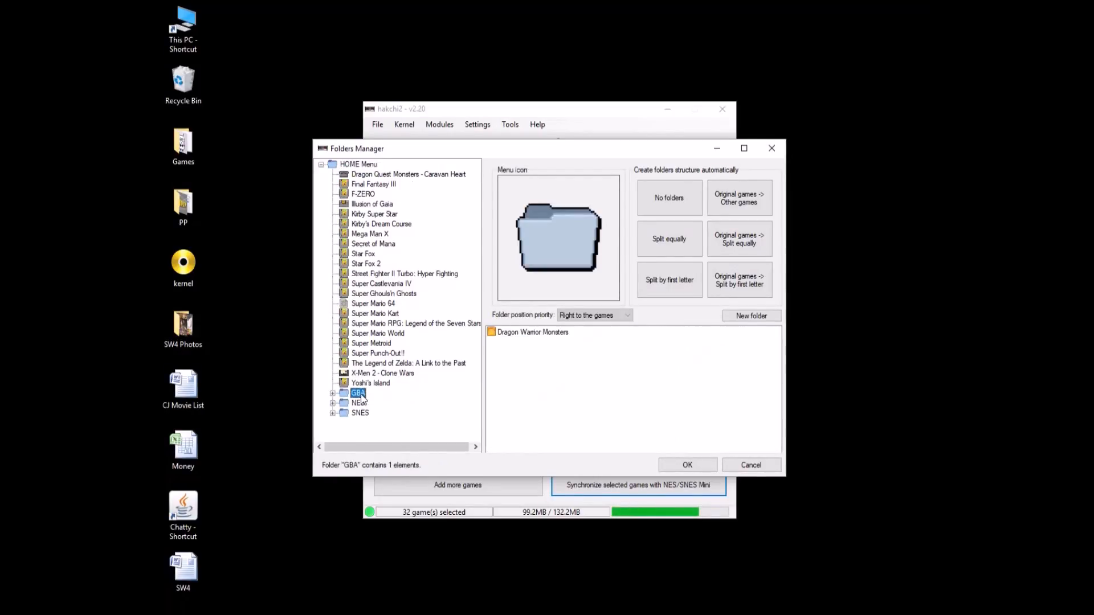
Create a new folder named N64 under HOME Menu.
right_click(372, 425)
left_click(391, 432)
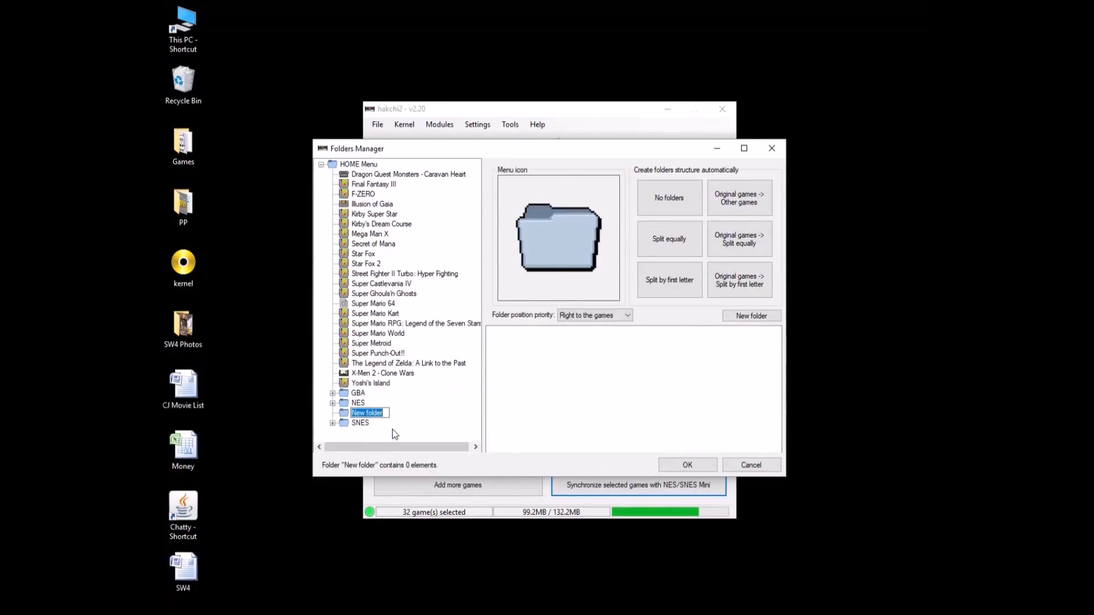
type("N64")
key("Return")
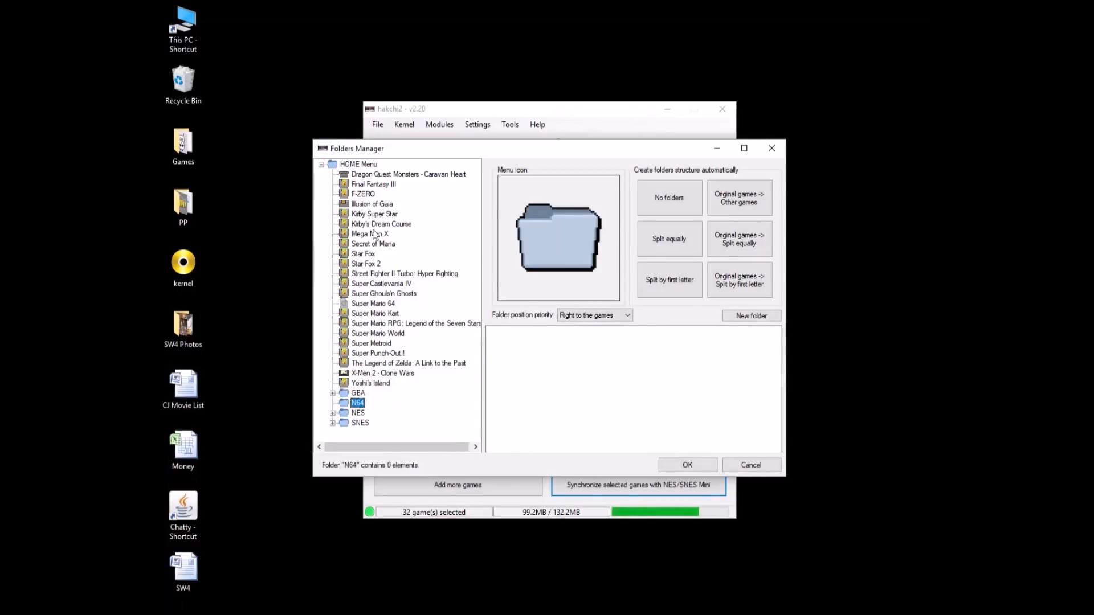
Move Super Mario 64 from HOME Menu into the N64 folder.
left_click(370, 167)
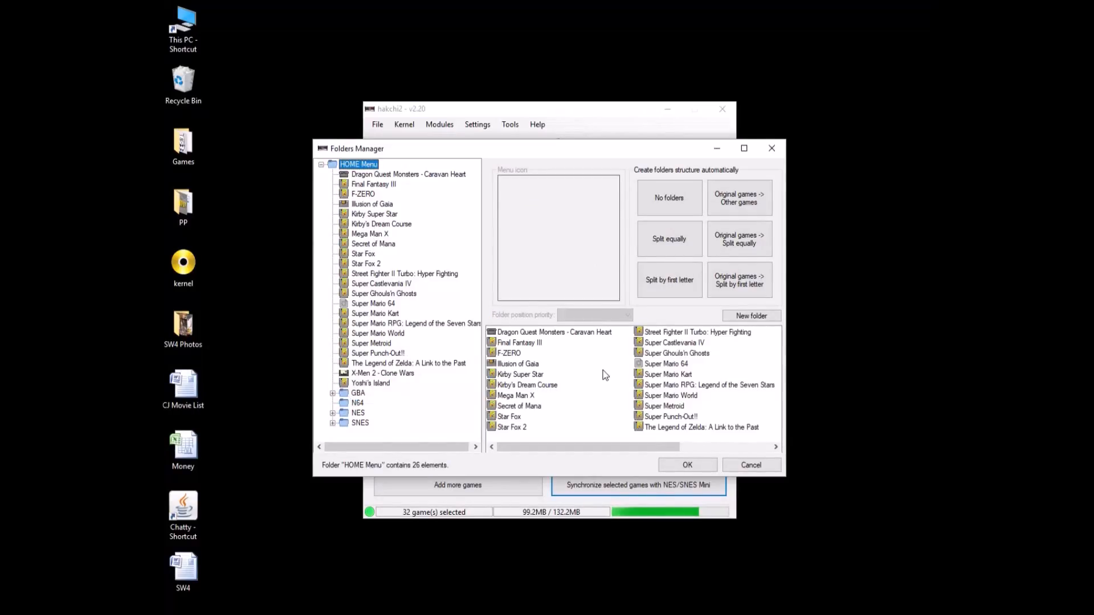
left_click(659, 366)
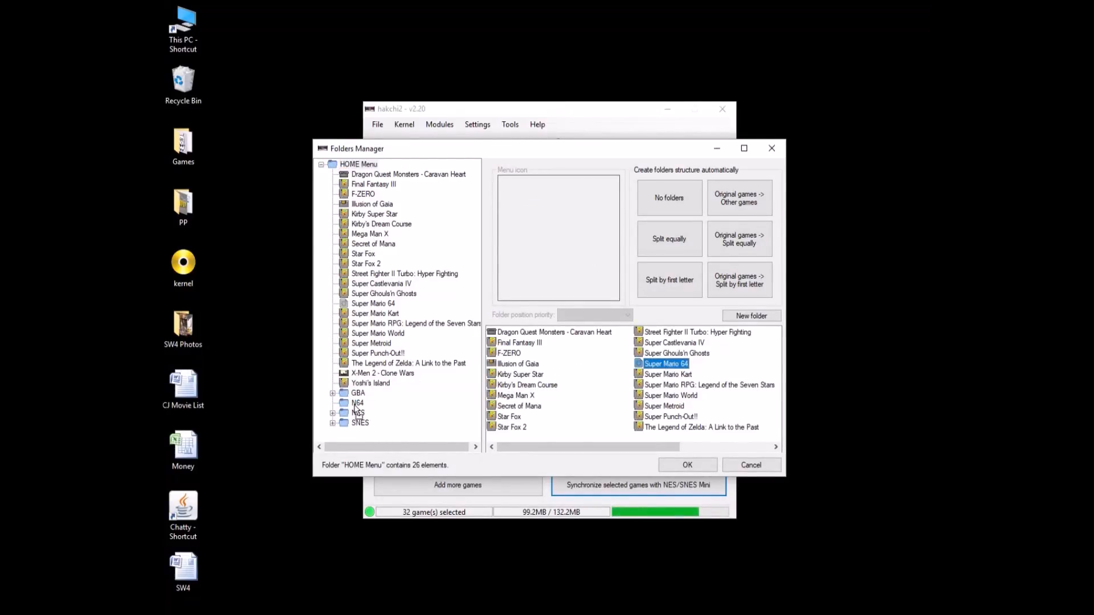
left_click_drag(357, 406, 357, 404)
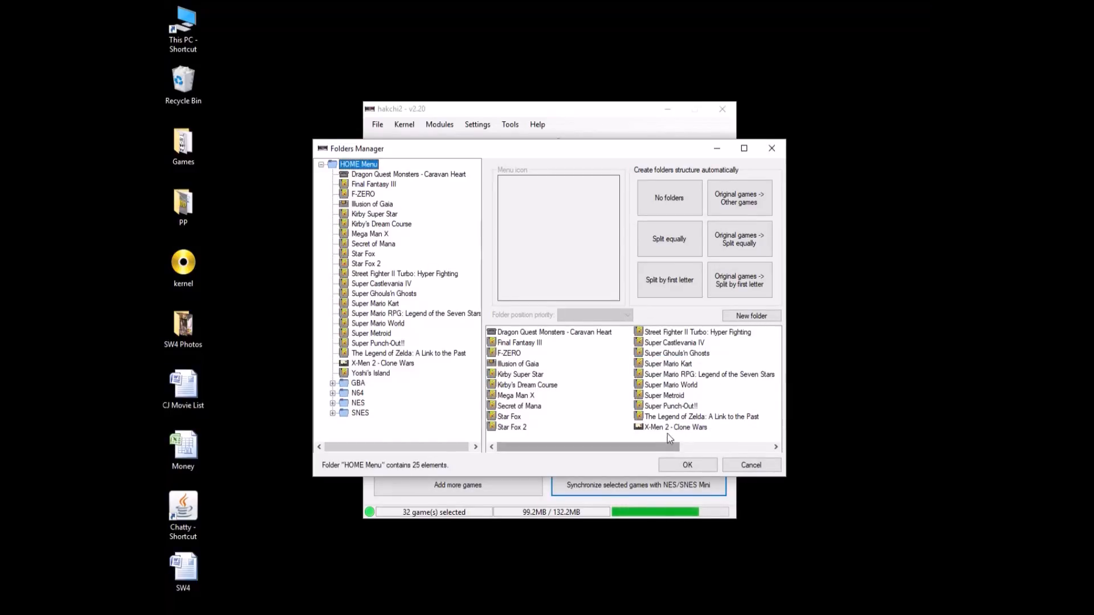
Create a new folder named GENESIS under HOME Menu and move X-Men 2 - Clone Wars into it.
right_click(400, 430)
left_click(431, 437)
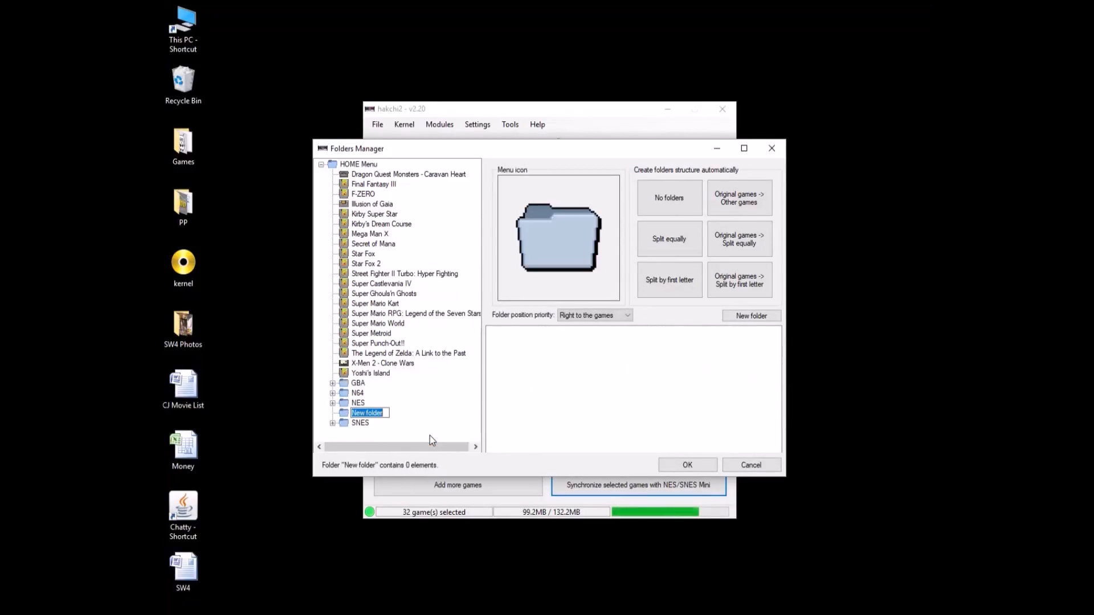
type("GEN")
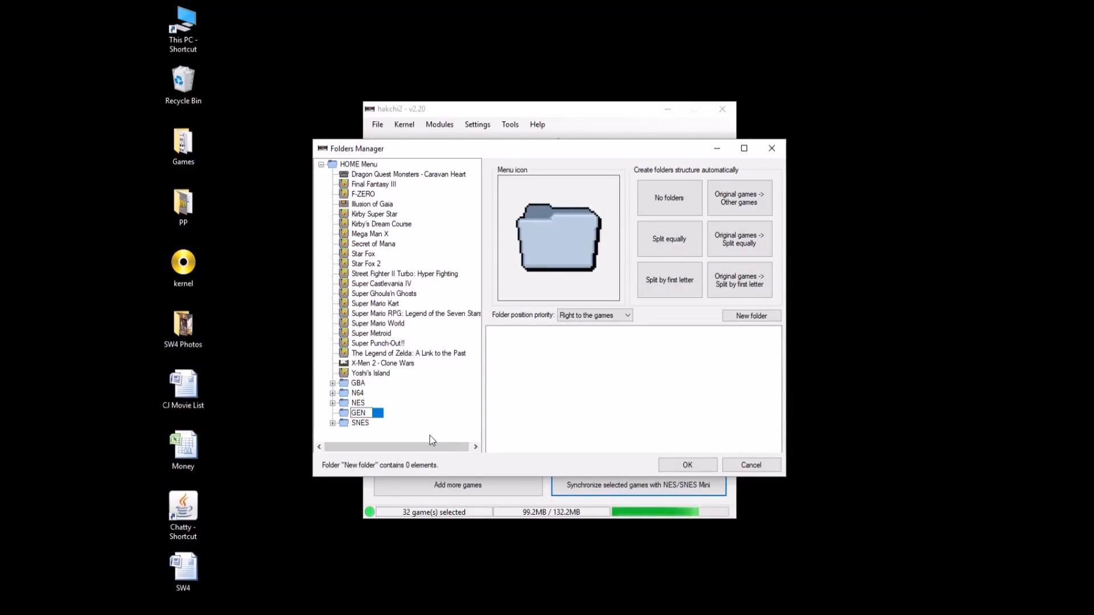
type("ESIS")
key("Return")
left_click(370, 165)
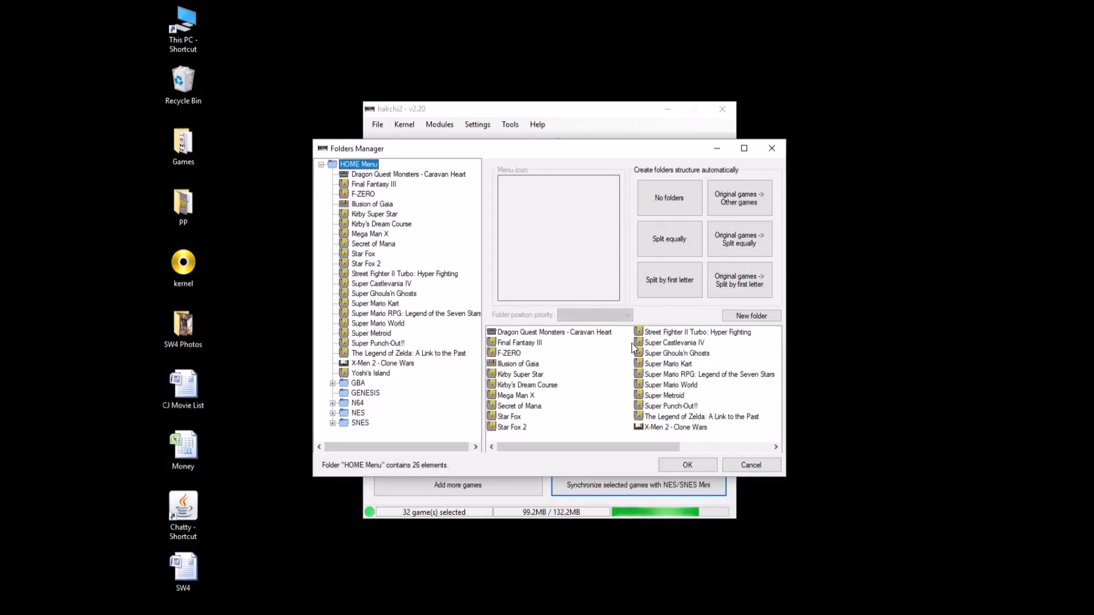
mouse_move(674, 435)
left_mouse_down()
mouse_move(414, 413)
mouse_move(376, 394)
left_mouse_up()
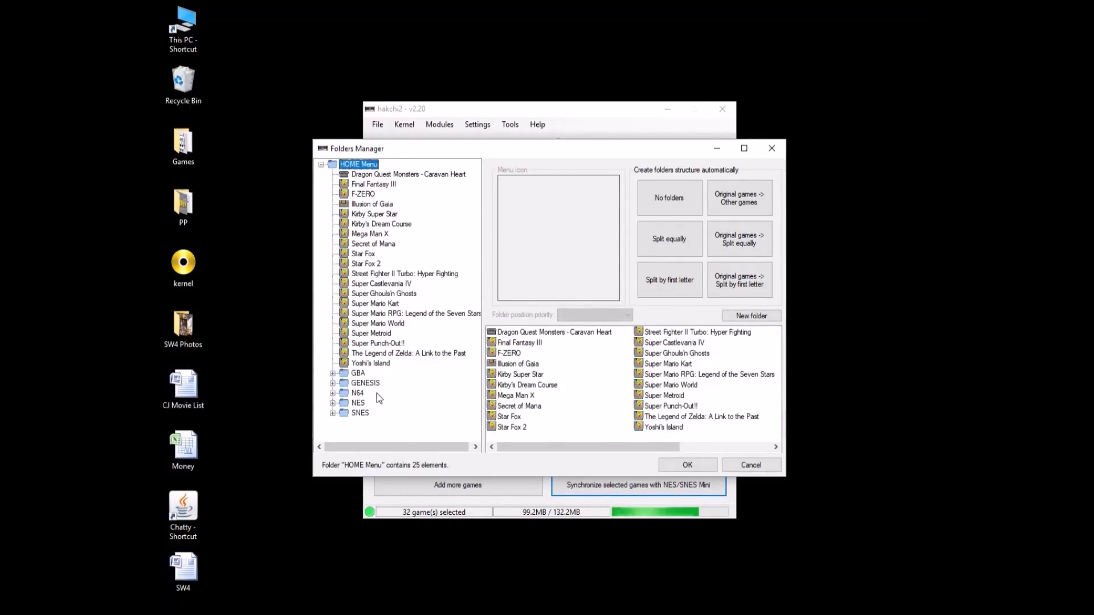
right_click(436, 412)
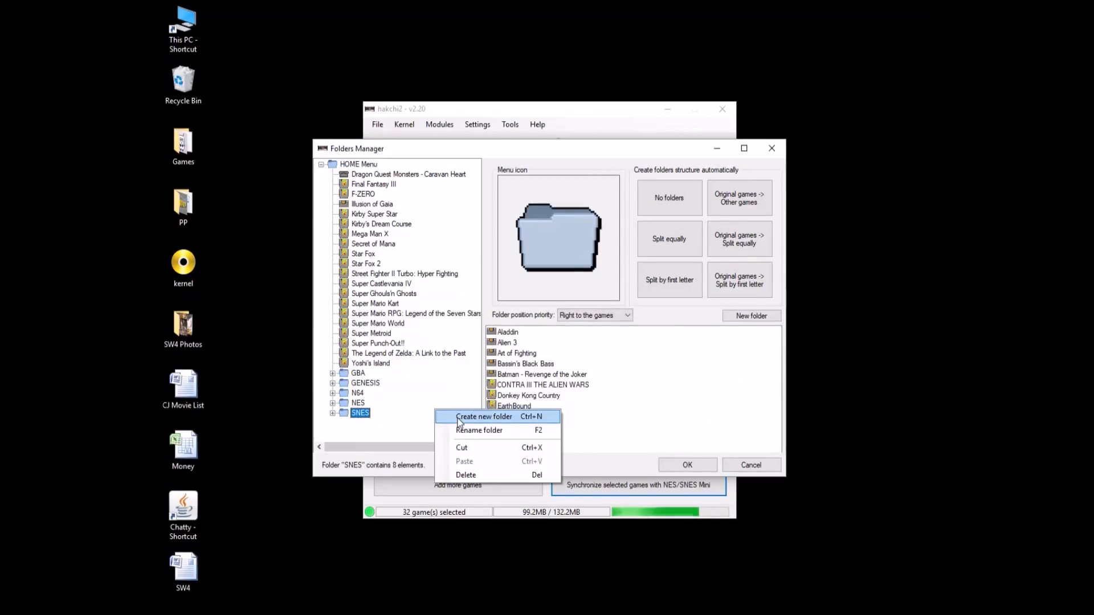
left_click(422, 419)
right_click(428, 414)
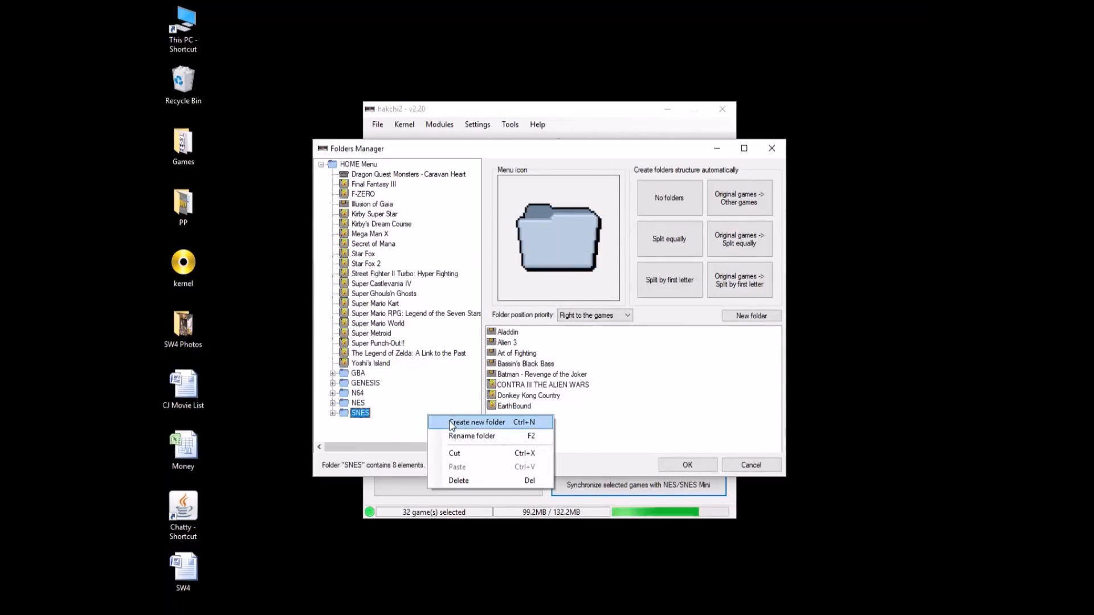
left_click(448, 421)
type("GB")
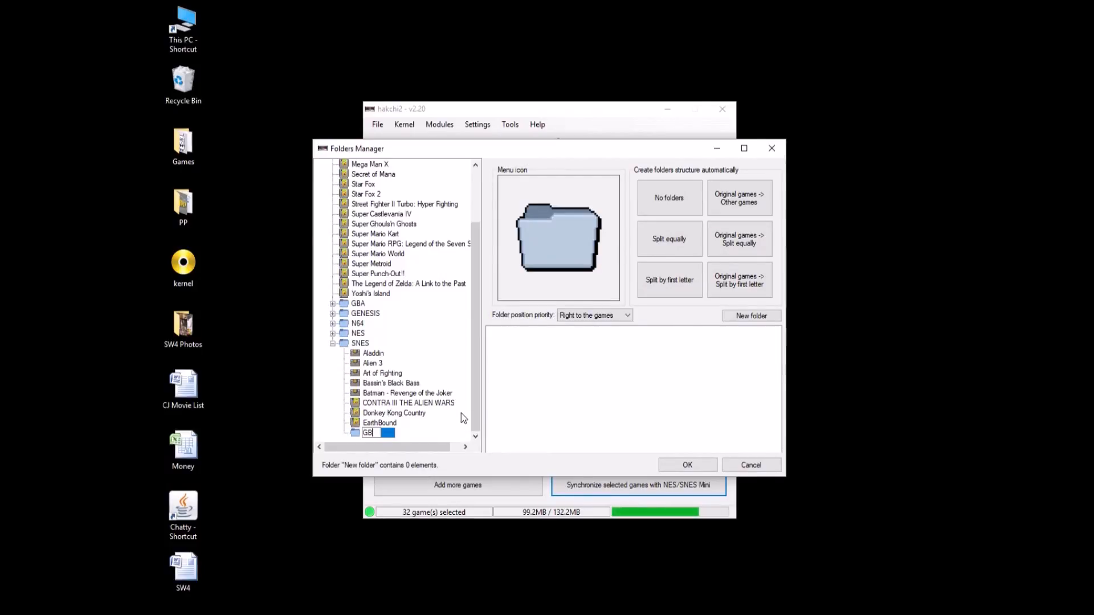
key("BackSpace")
key("BackSpace")
key("Escape")
right_click(368, 435)
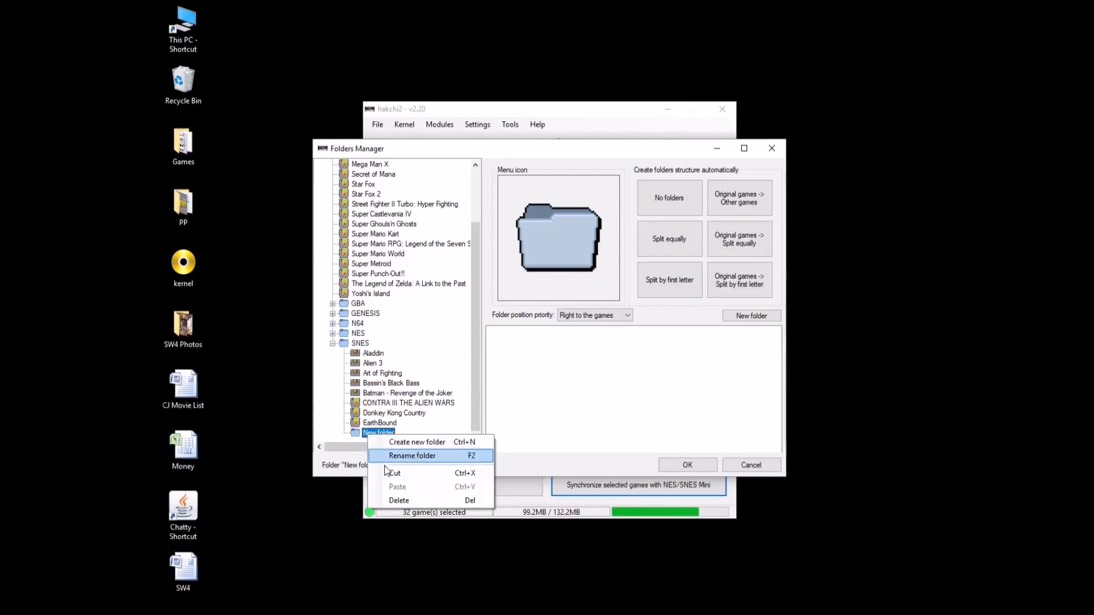
left_click(399, 501)
left_click(538, 356)
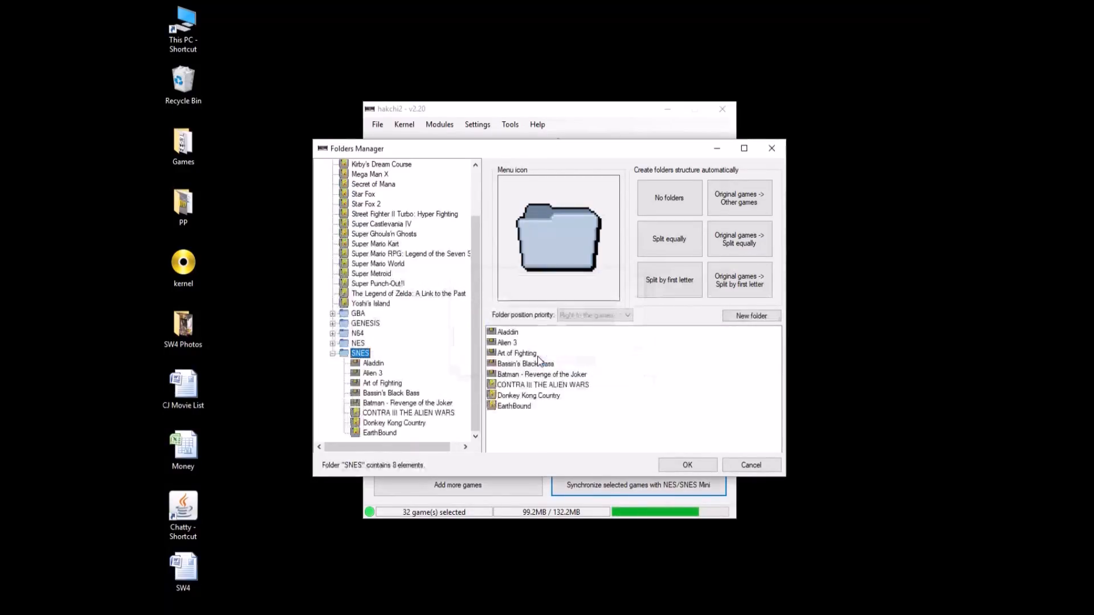
left_click(332, 353)
Create a new folder named GB under HOME Menu.
right_click(415, 435)
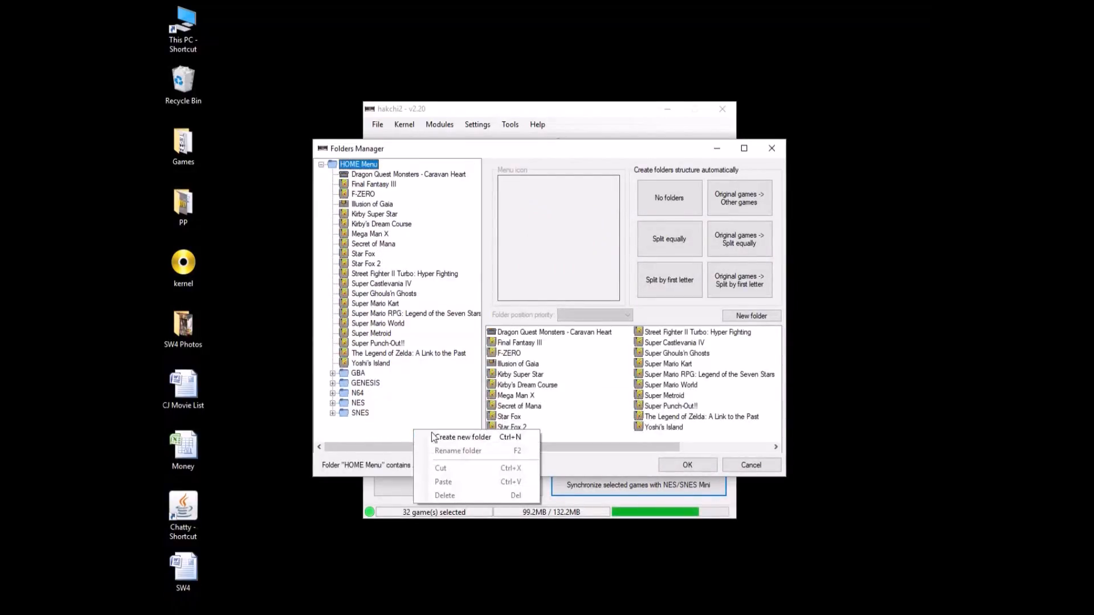
left_click(450, 437)
type("GB")
key("Return")
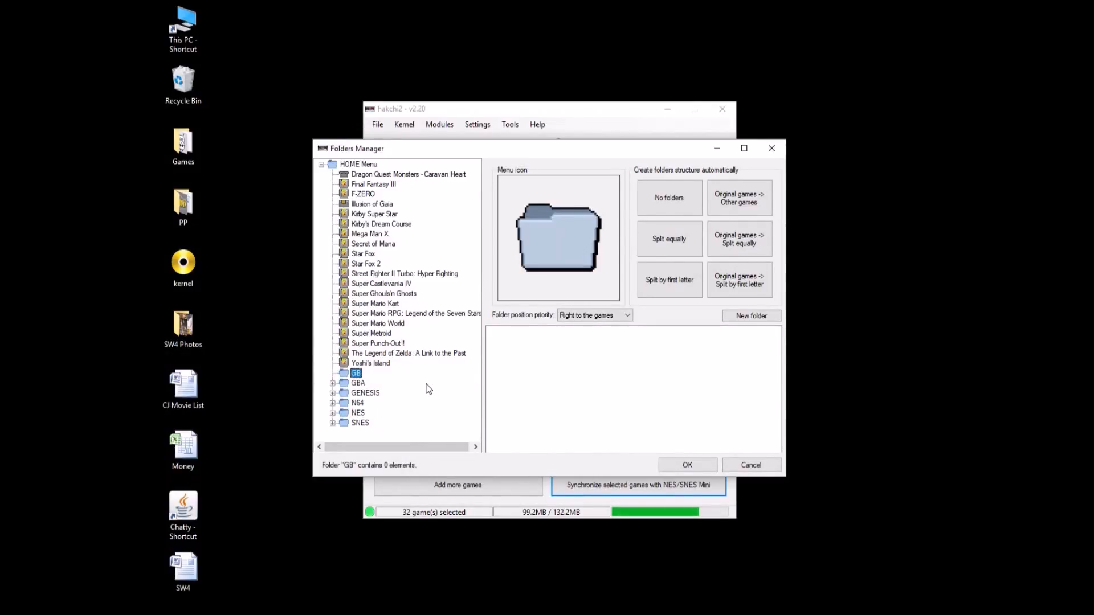
Move Dragon Quest Monsters - Caravan Heart from HOME Menu into the GBA folder.
left_click(359, 164)
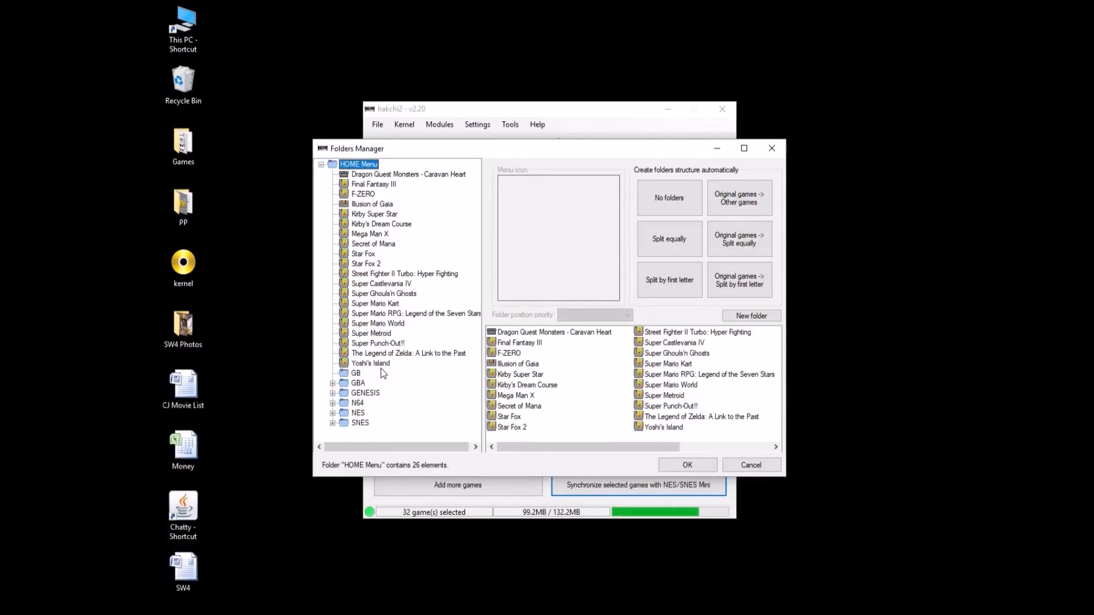
left_click(543, 333)
left_click_drag(553, 337, 358, 384)
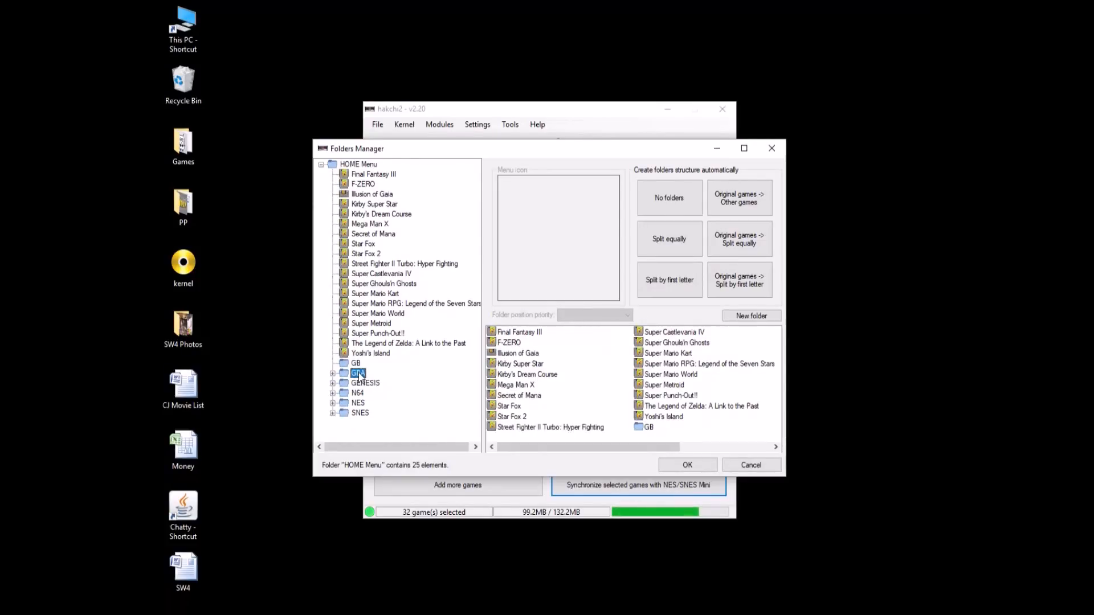
Move Dragon Warrior Monsters from the GBA folder into the GB folder.
left_click(359, 374)
left_click(532, 344)
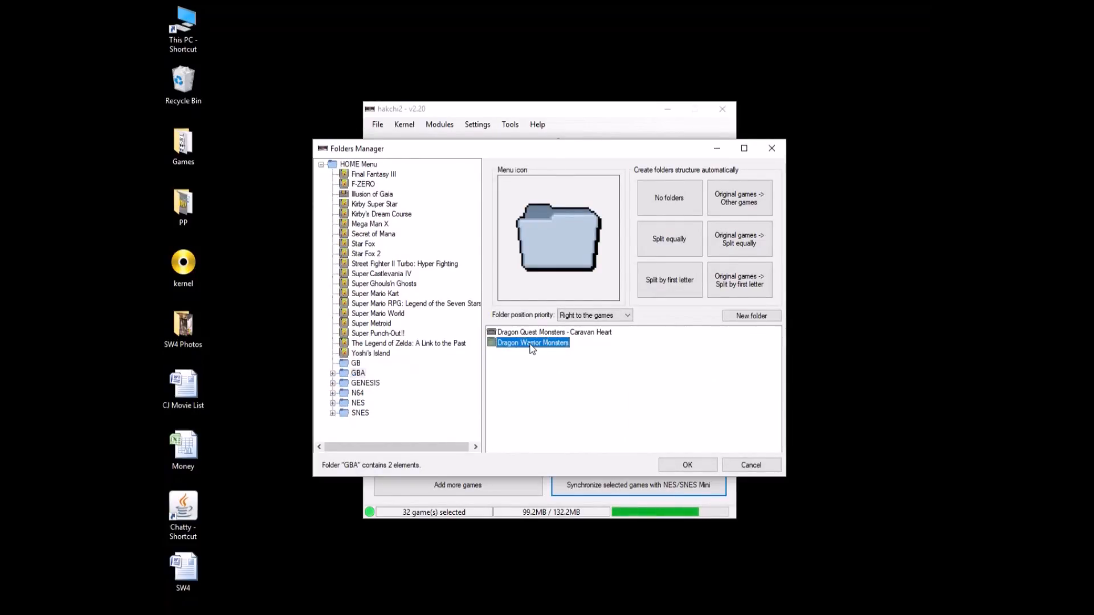
left_click_drag(356, 368, 355, 365)
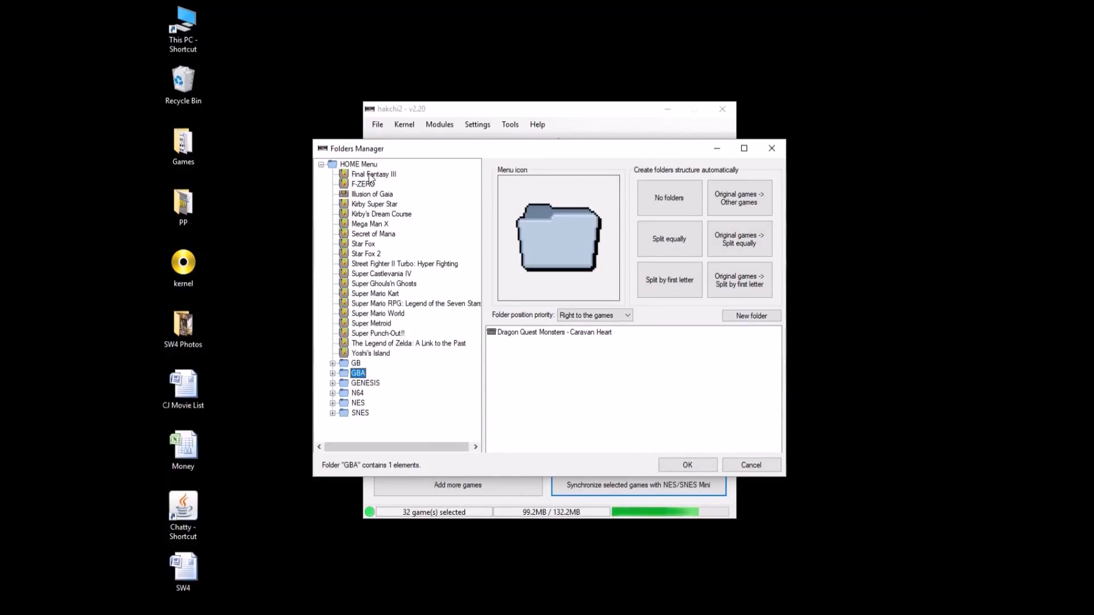
Move all games from Final Fantasy III through Street Fighter II Turbo: Hyper Fighting from HOME Menu into the SNES folder.
left_click(322, 165)
left_click(321, 165)
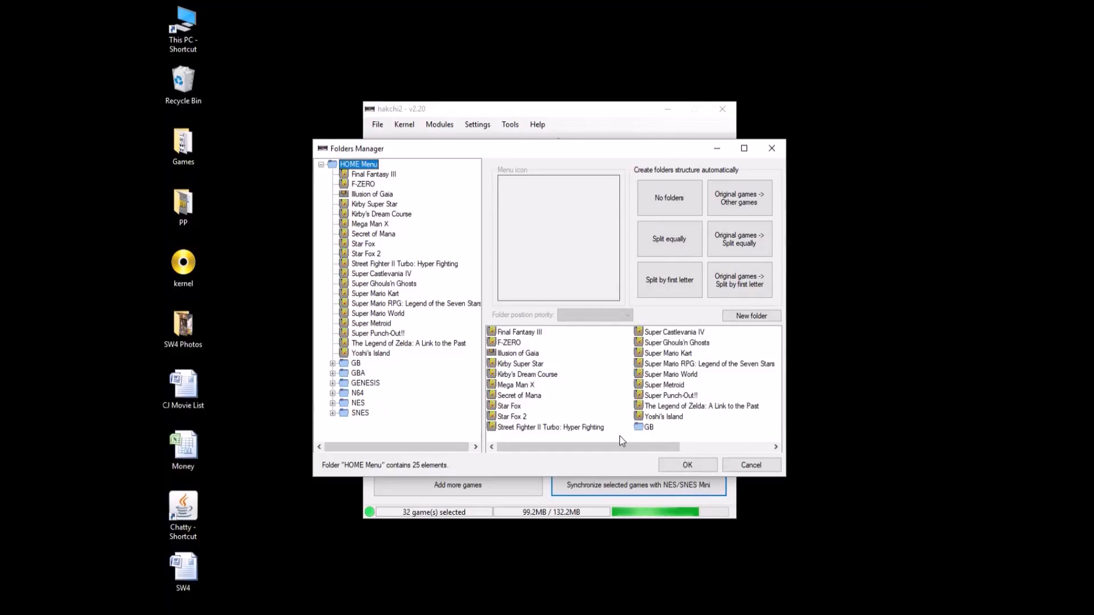
left_click_drag(528, 434, 362, 417)
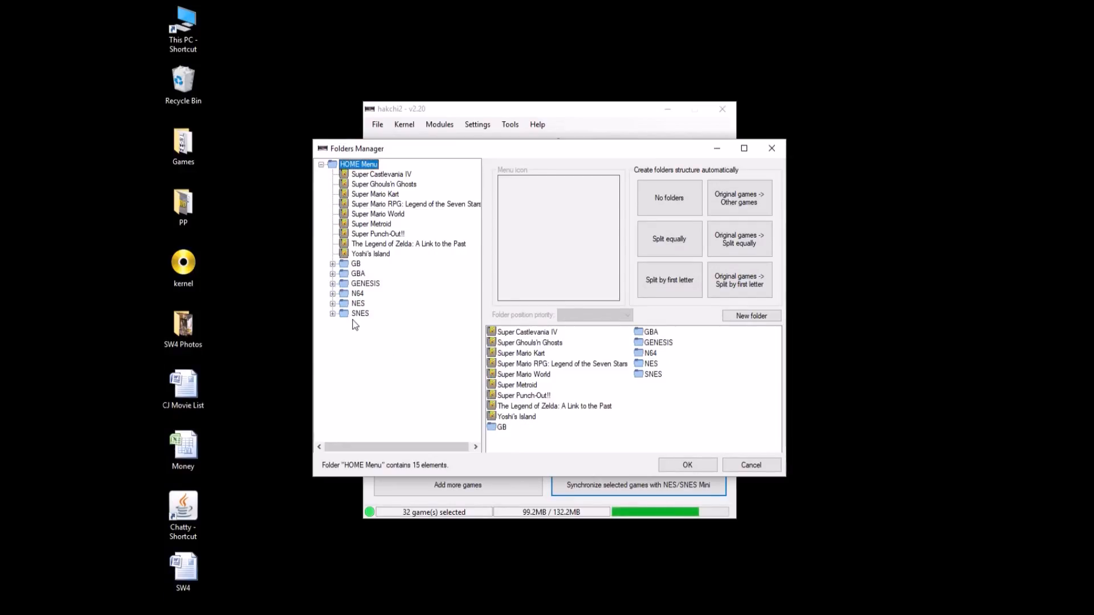
Review which games the GB, GBA, GENESIS, N64, NES and SNES folders and HOME Menu contain.
left_click(350, 265)
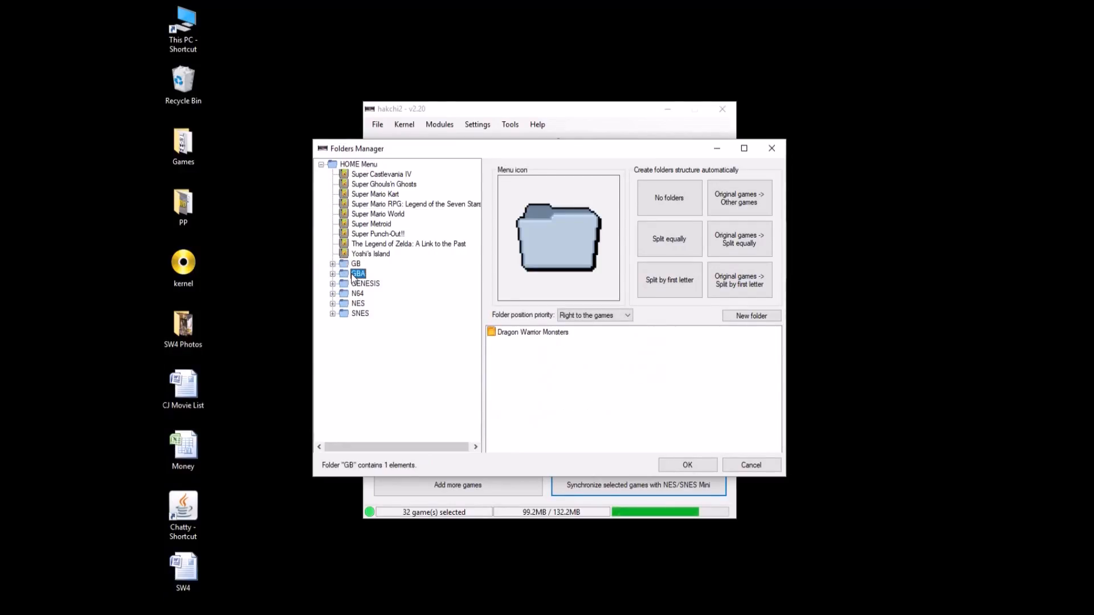
left_click(360, 283)
left_click(358, 293)
left_click(358, 304)
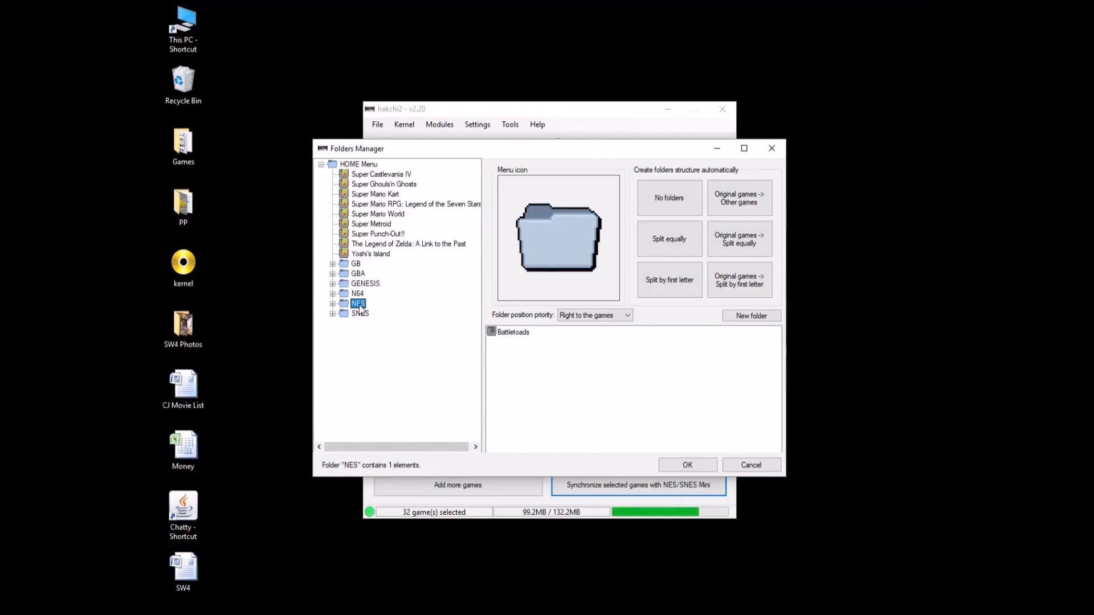
left_click(361, 314)
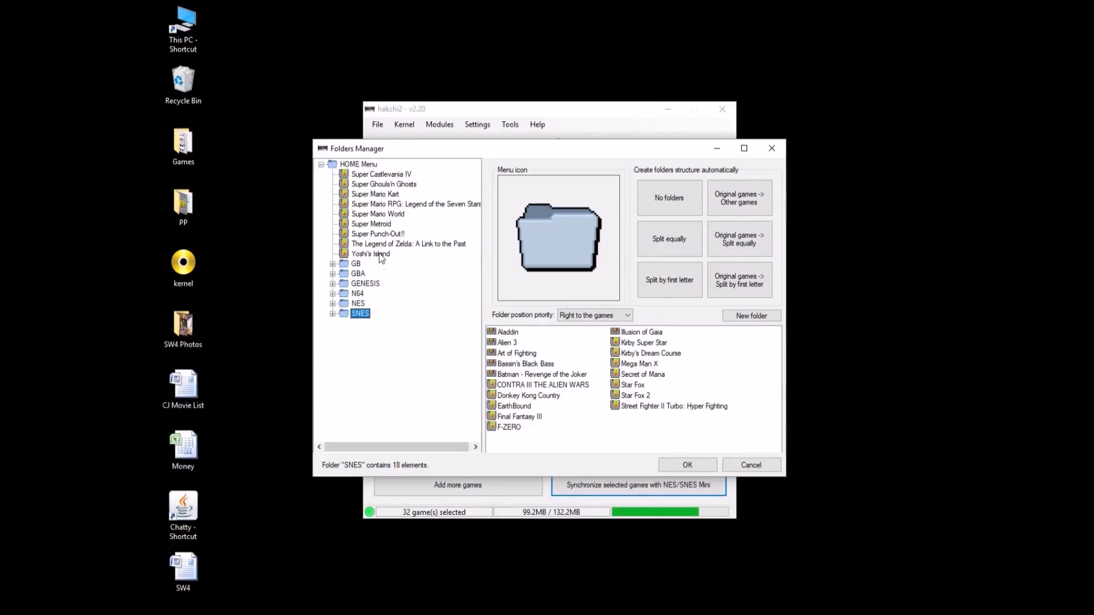
left_click(321, 165)
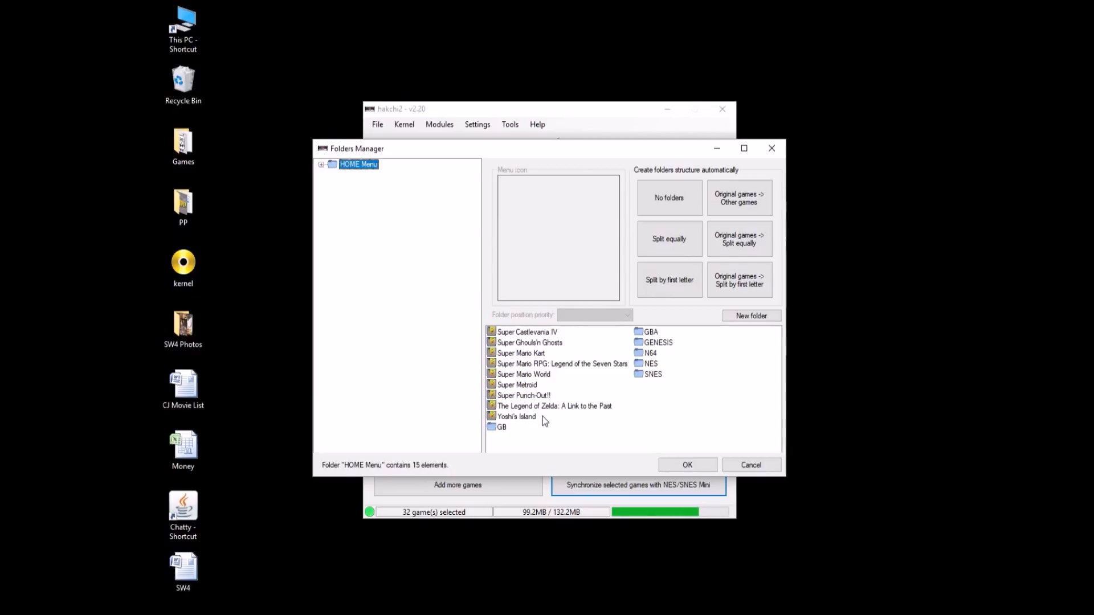
left_click(321, 165)
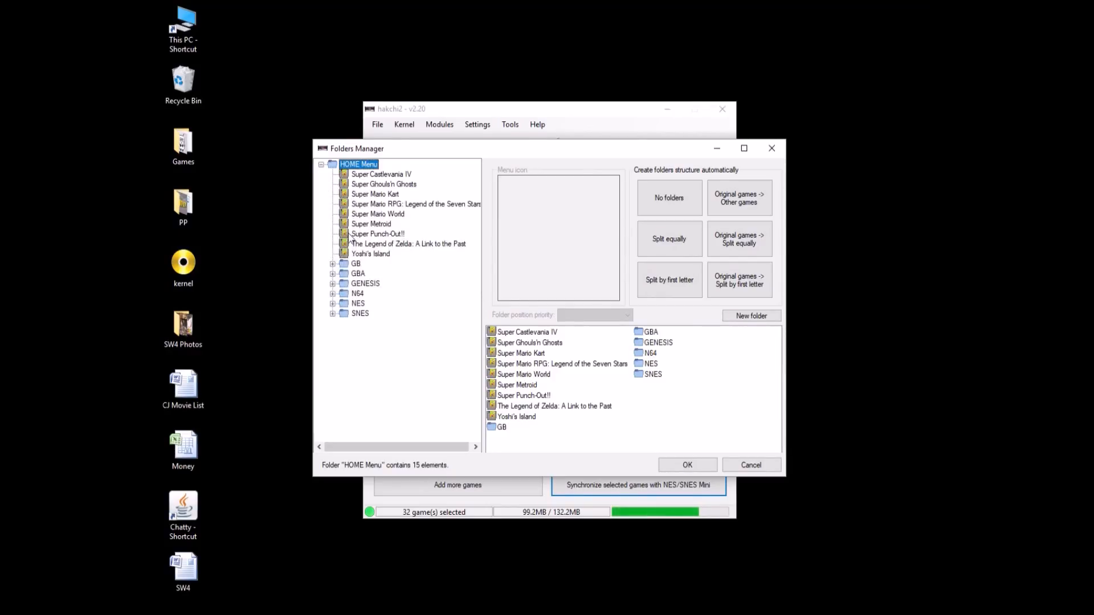
left_click(359, 274)
key("Down")
key("Down")
key("Down")
key("Down")
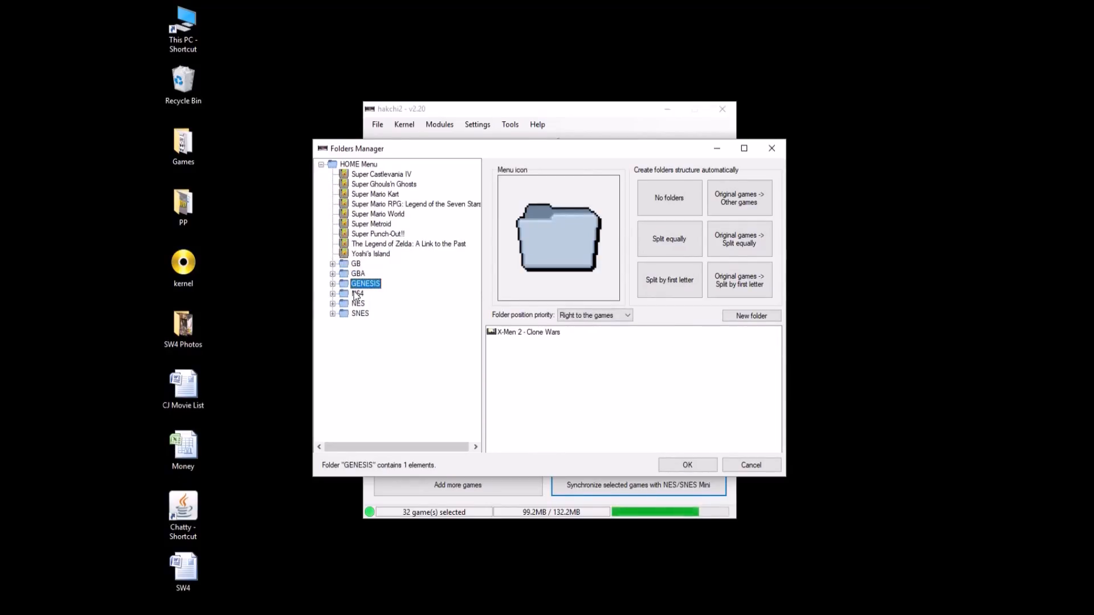
left_click(356, 264)
left_click(358, 273)
left_click(359, 283)
left_click(357, 293)
left_click(358, 313)
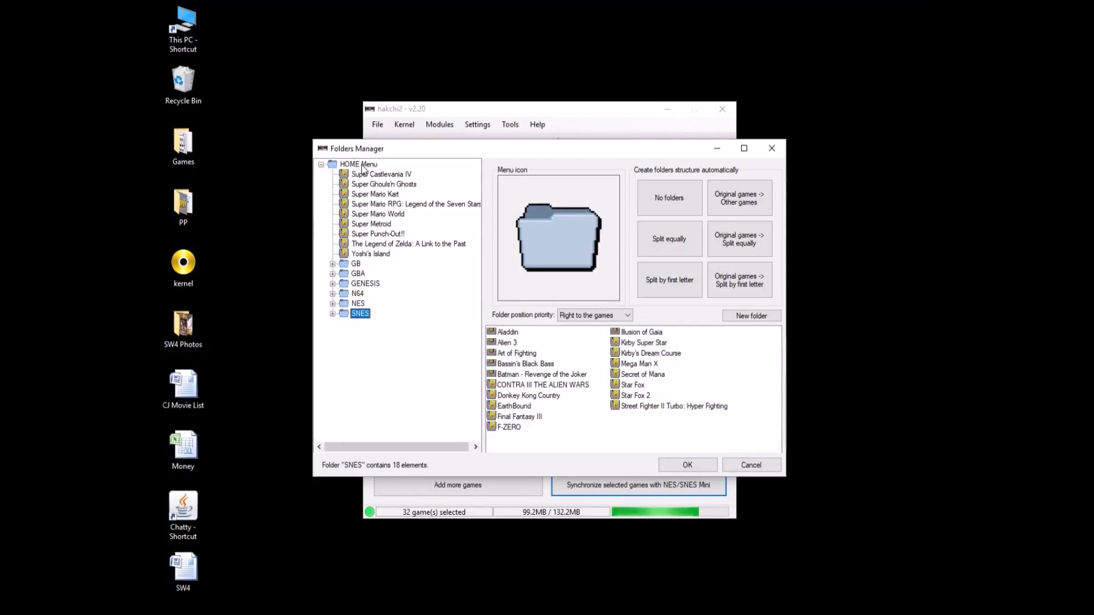
Preview the gb_play_it_loud icons for the GB folder and set its menu icon to gb_dmg.
left_click(355, 265)
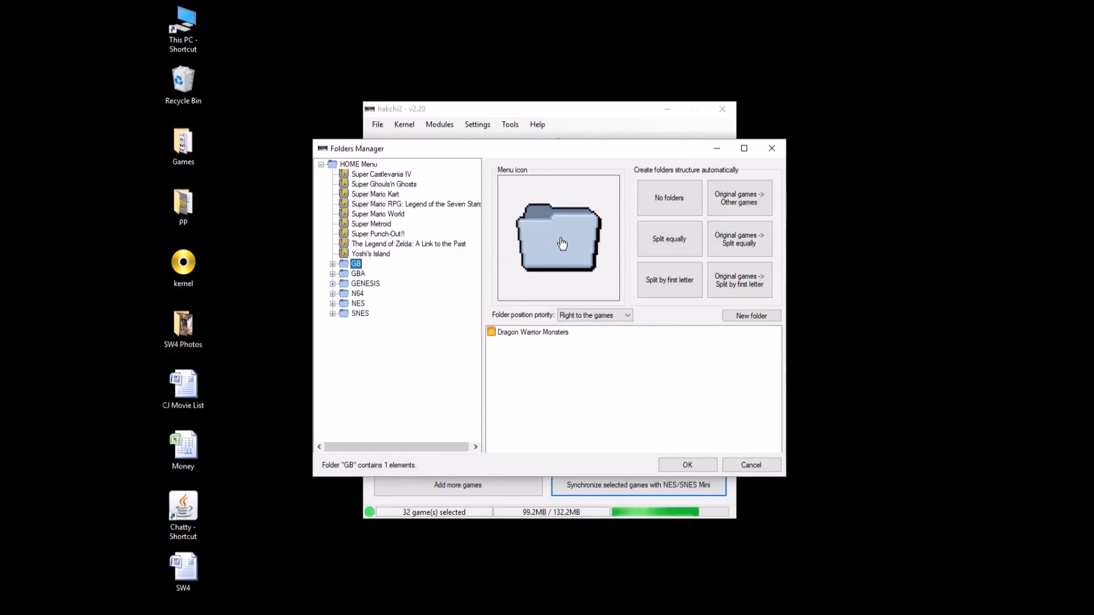
left_click(561, 244)
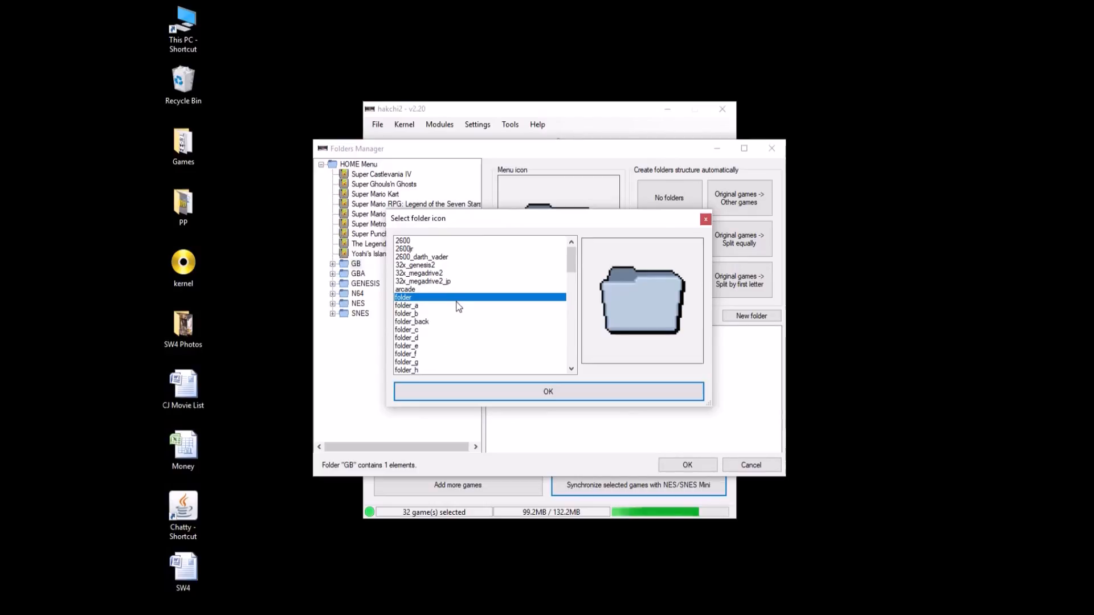
left_click_drag(574, 263, 577, 346)
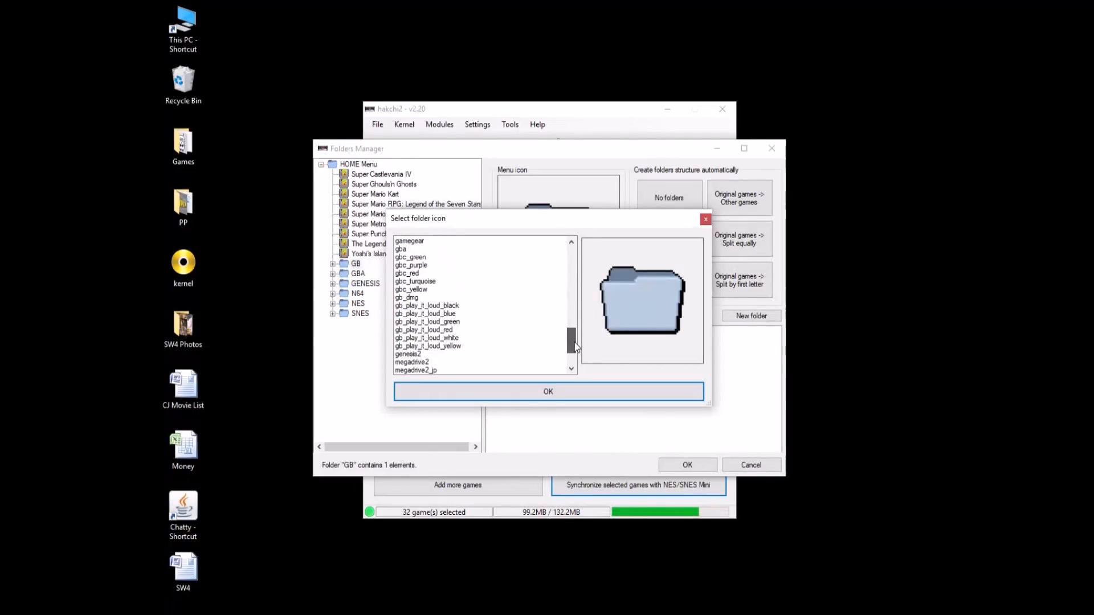
left_click(453, 322)
left_click(416, 347)
left_click(410, 337)
left_click(421, 314)
left_click(421, 306)
left_click(423, 324)
left_click(414, 346)
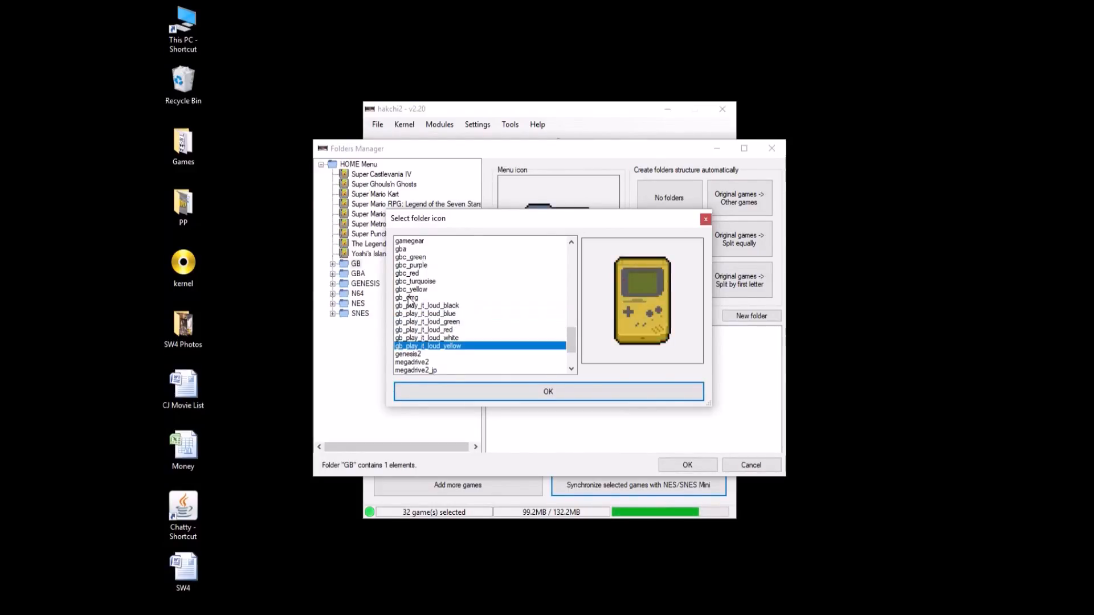
left_click(413, 298)
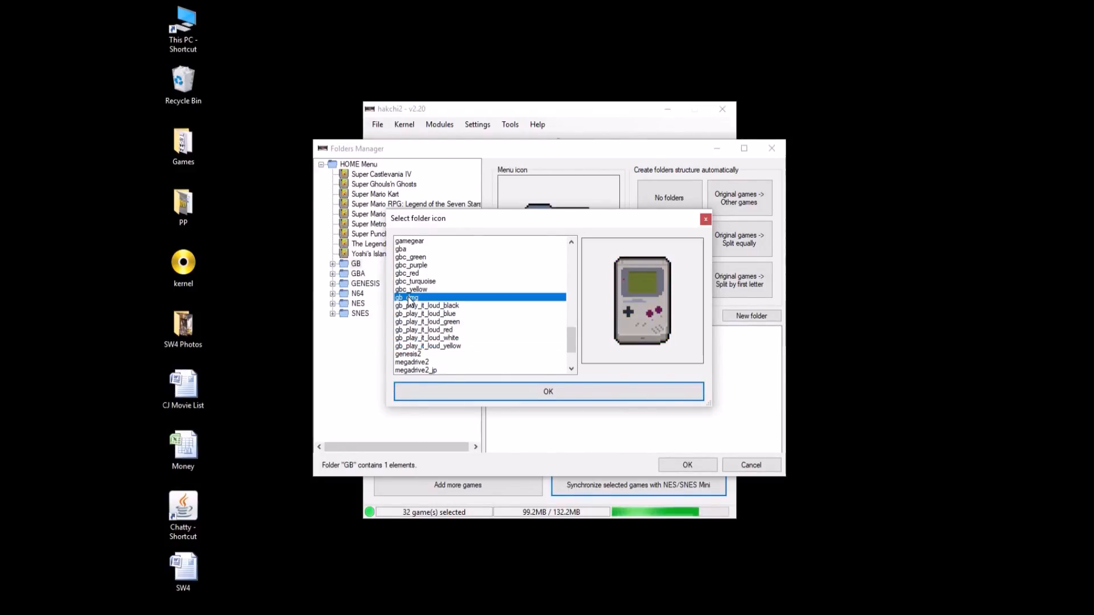
left_click(560, 400)
Set the GBA folder's menu icon to gba.
left_click(358, 274)
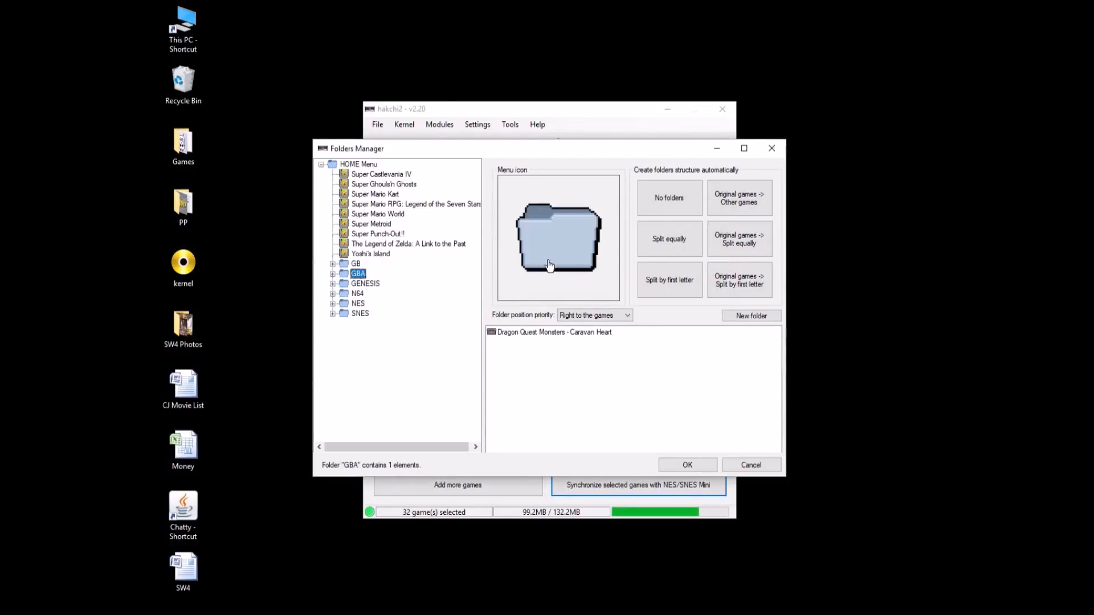
left_click(557, 249)
left_click_drag(568, 269, 593, 348)
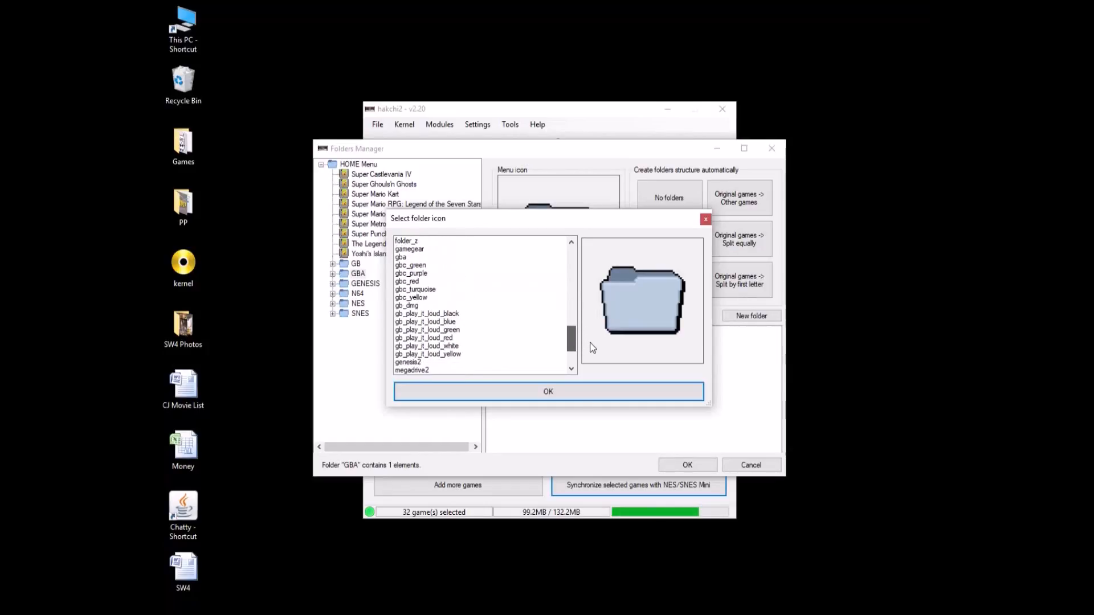
left_click(402, 257)
left_click(549, 390)
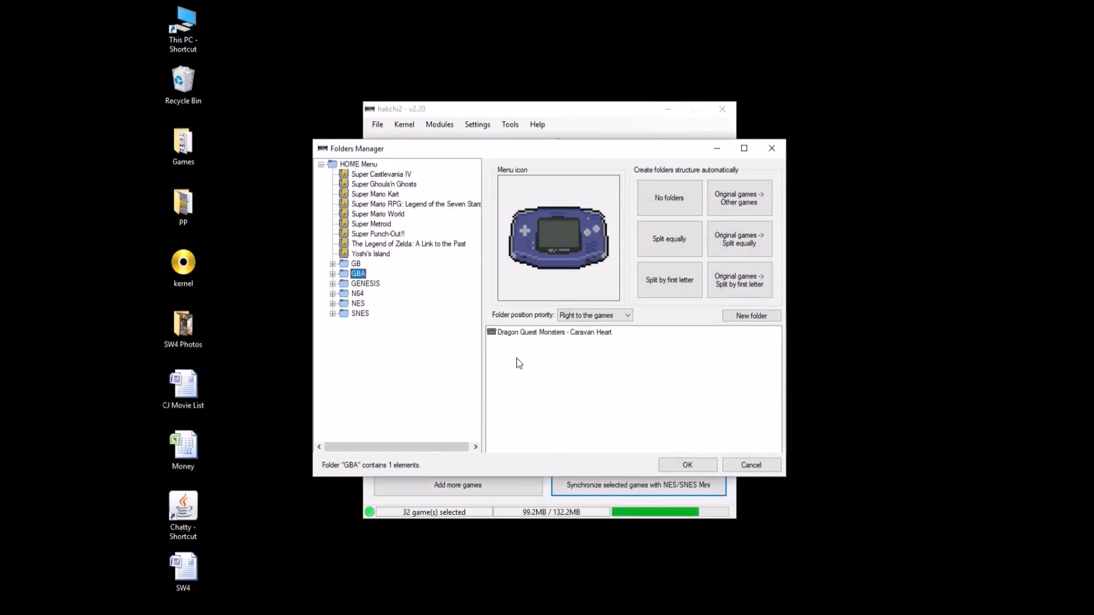
Preview the megadrive2_jp icon for the GENESIS folder and set its menu icon to megadrive2.
left_click(360, 284)
left_click(562, 240)
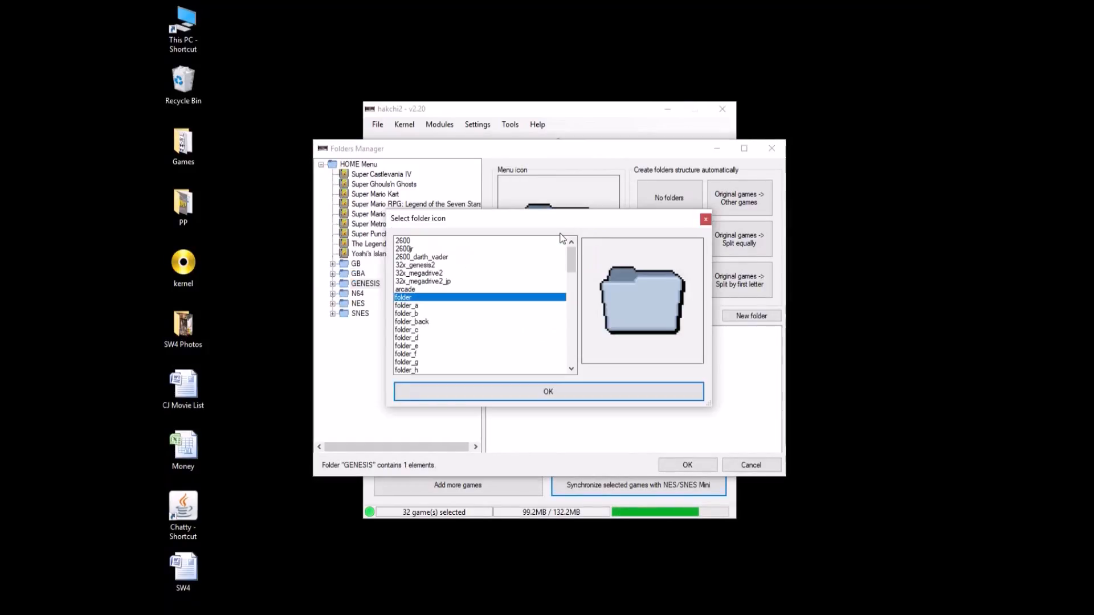
scroll(479, 319, "down", 15)
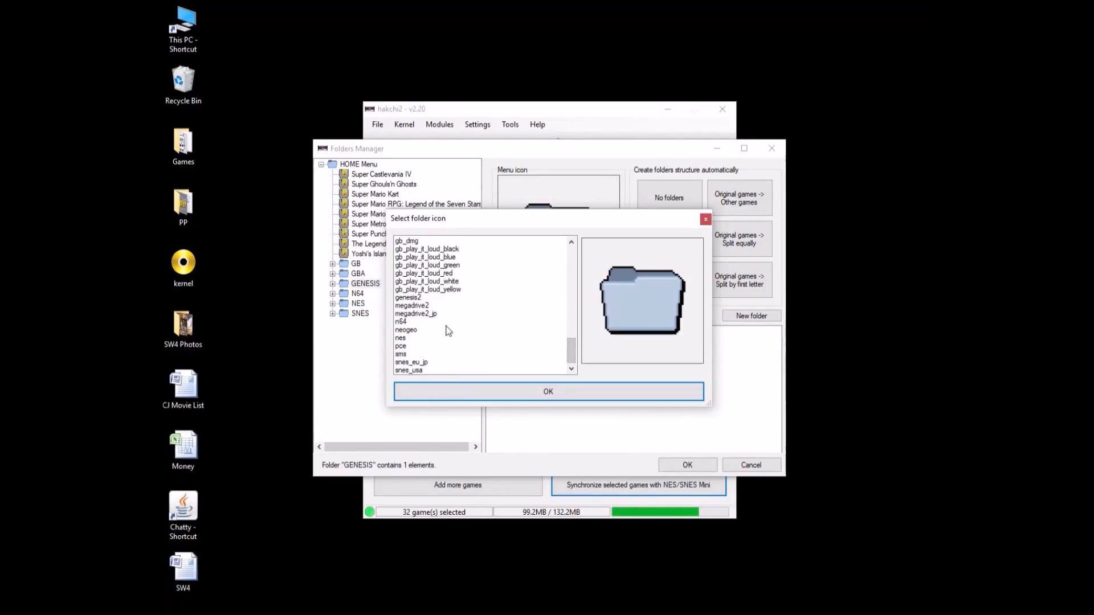
left_click(421, 313)
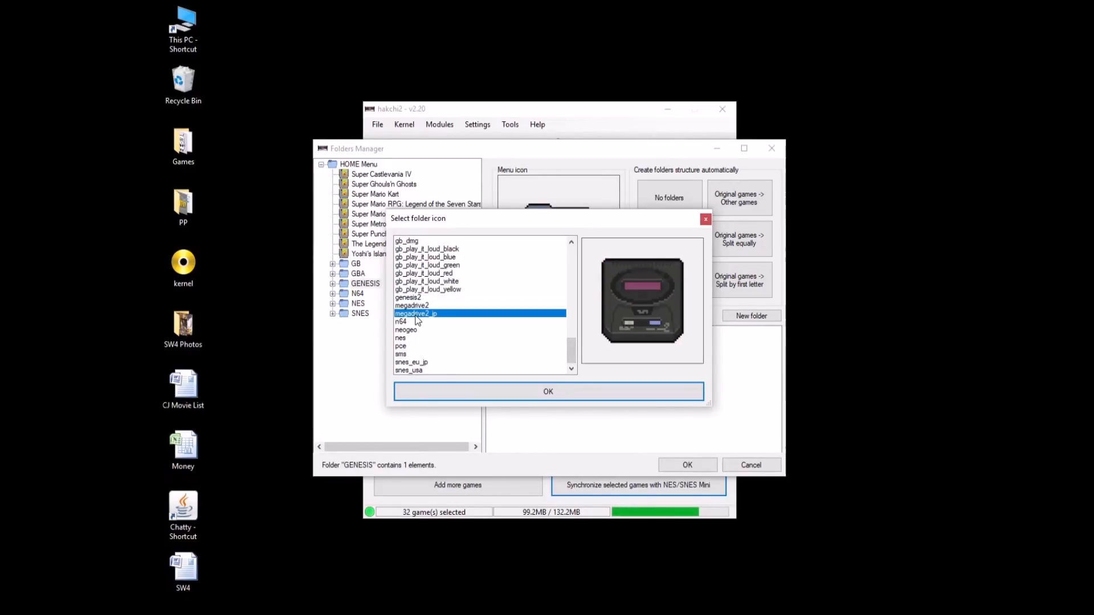
left_click(415, 307)
left_click(512, 391)
Set the N64 folder's menu icon to n64.
left_click(357, 294)
left_click(540, 234)
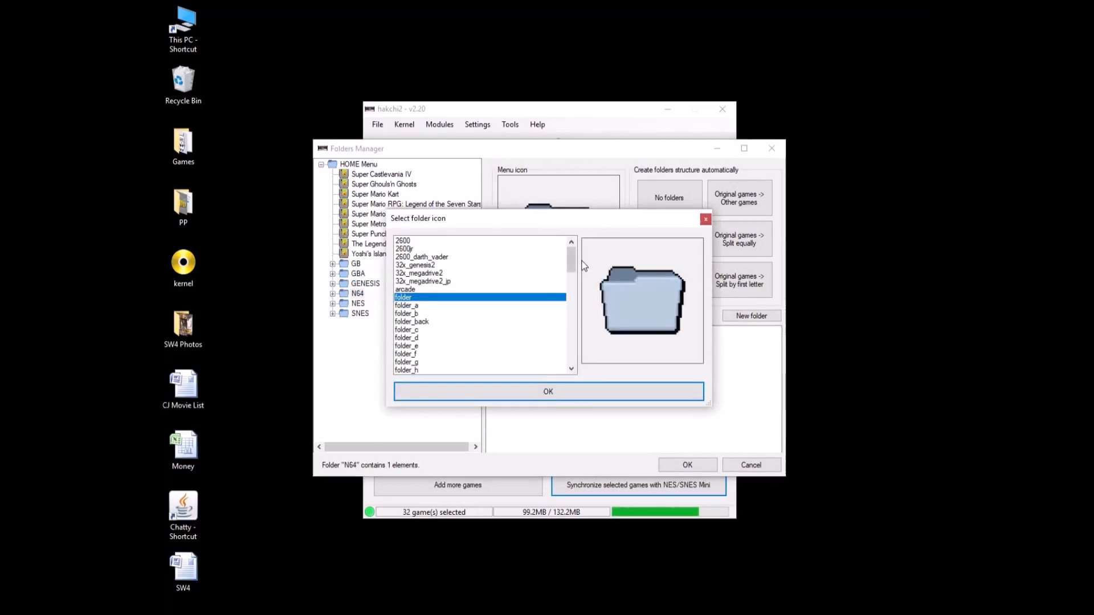
scroll(575, 279, "down", 15)
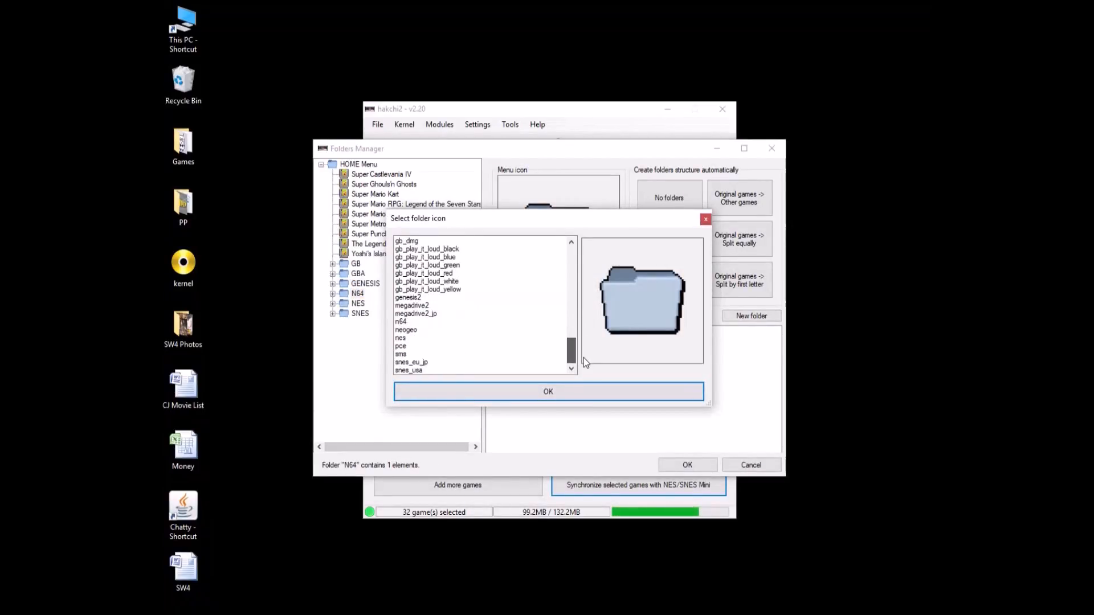
left_click(406, 322)
left_click(516, 392)
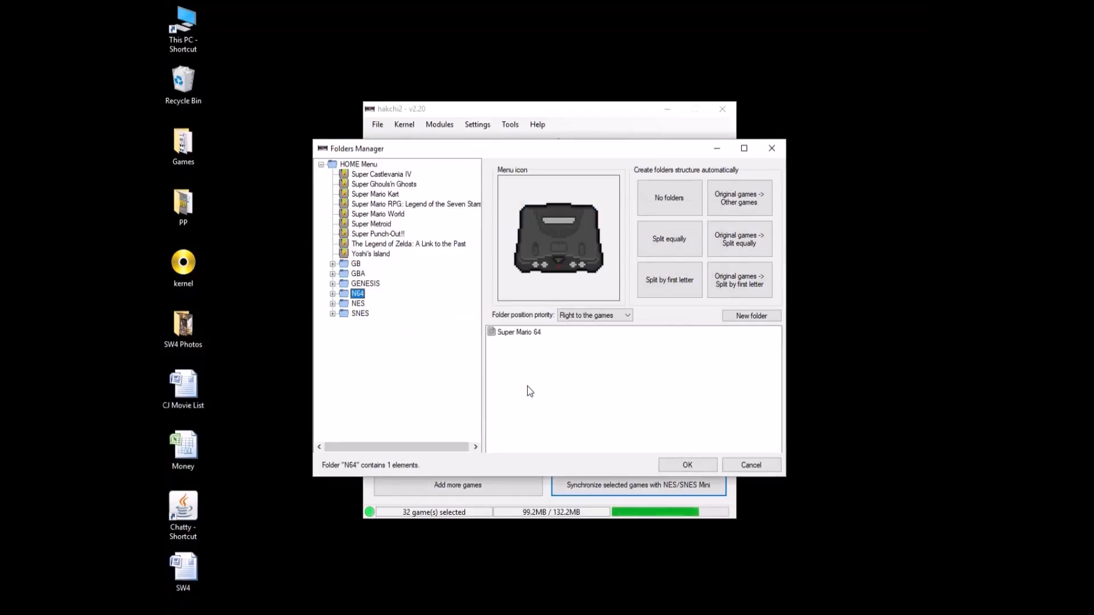
Set the NES folder's menu icon to nes.
left_click(357, 304)
left_click(562, 237)
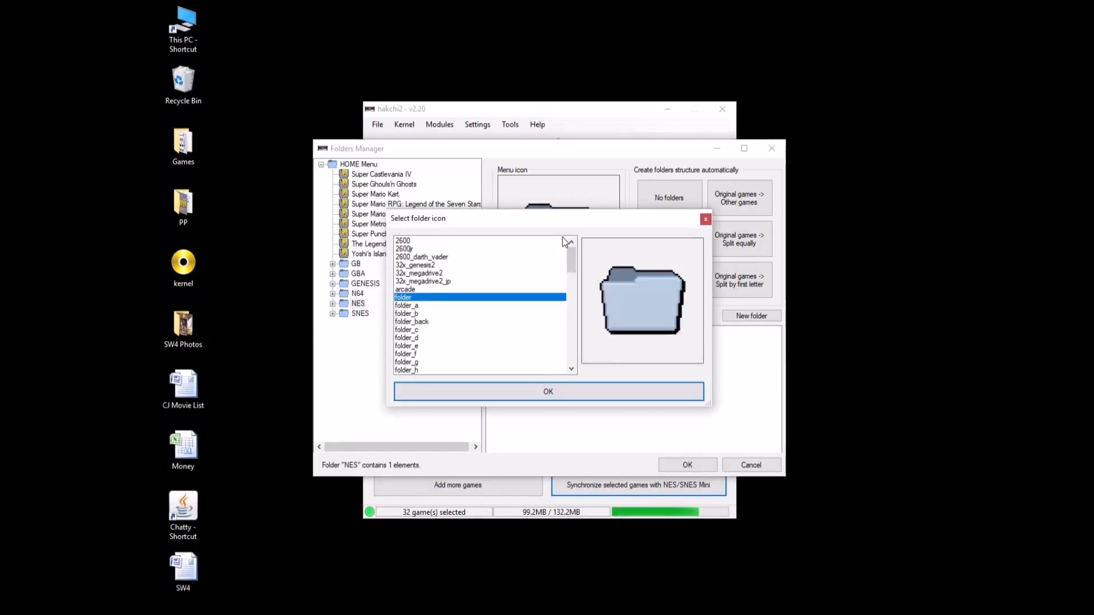
scroll(574, 271, "down", 15)
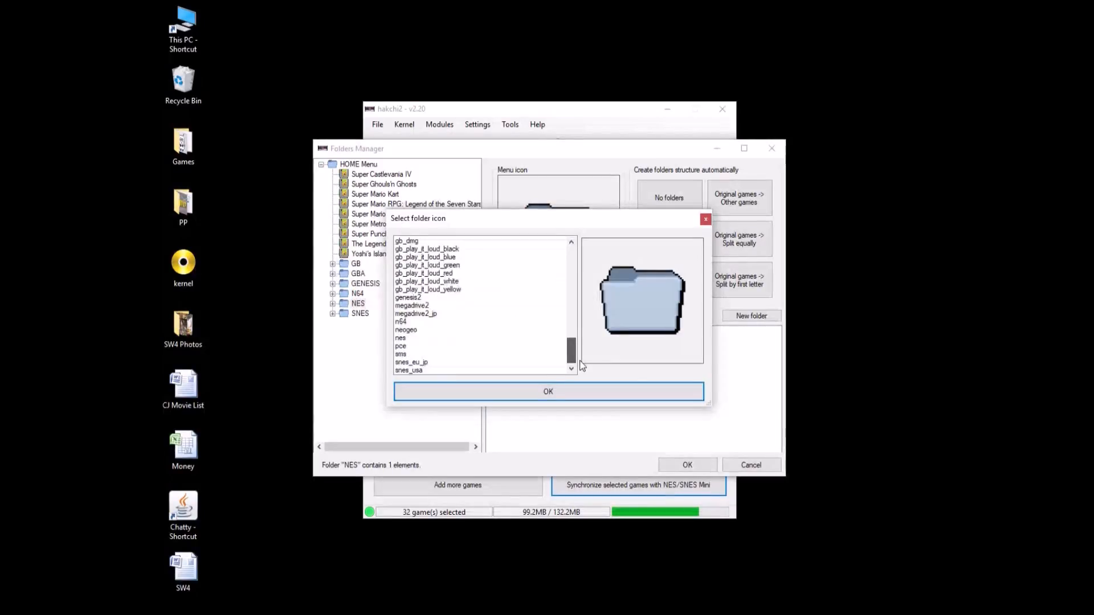
left_click(401, 339)
left_click(515, 385)
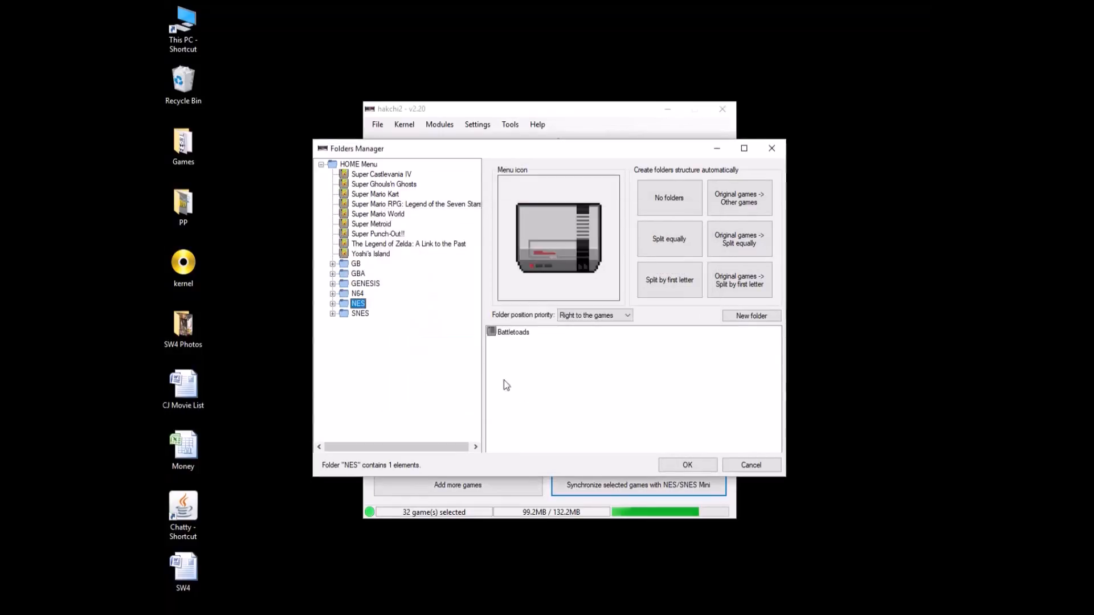
Compare the snes_usa and snes_eu_jp icons for the SNES folder and set its menu icon to snes_usa.
left_click(356, 314)
left_click(563, 243)
scroll(563, 244, "down", 15)
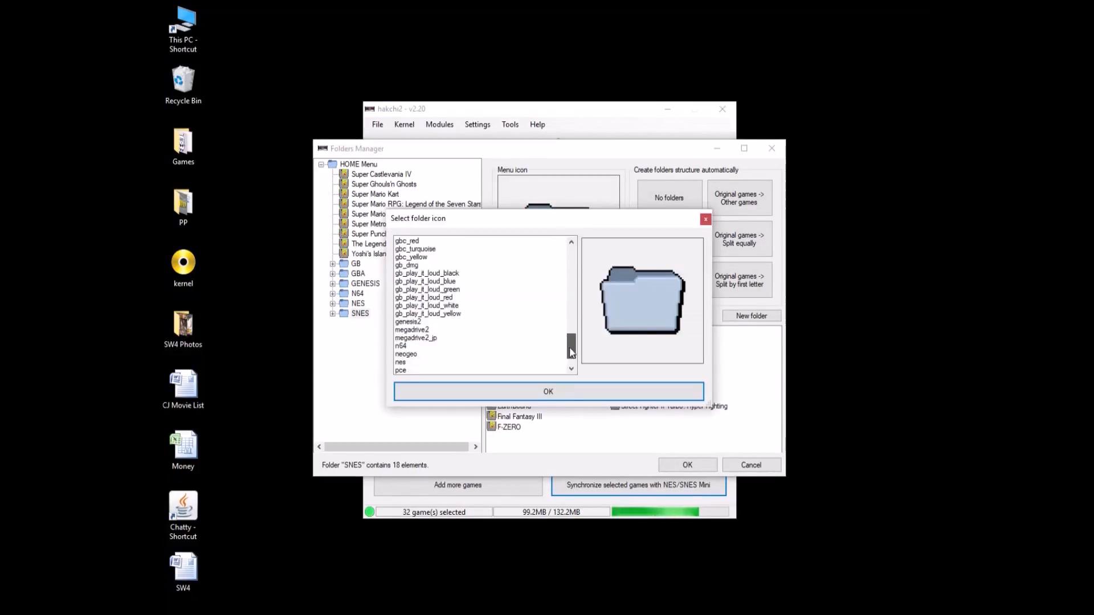
left_click(421, 370)
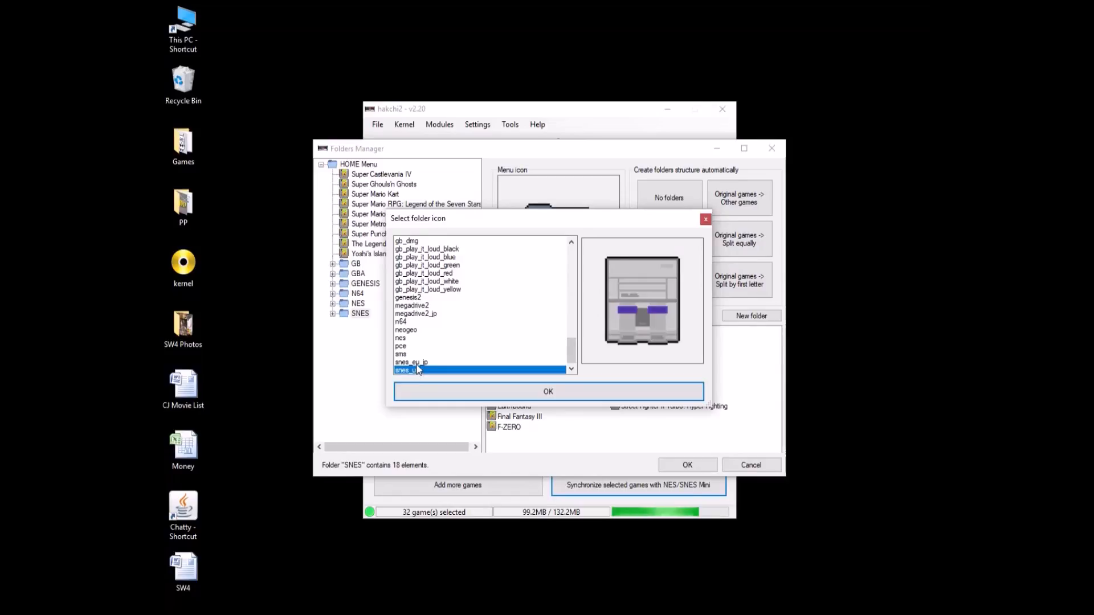
left_click(417, 363)
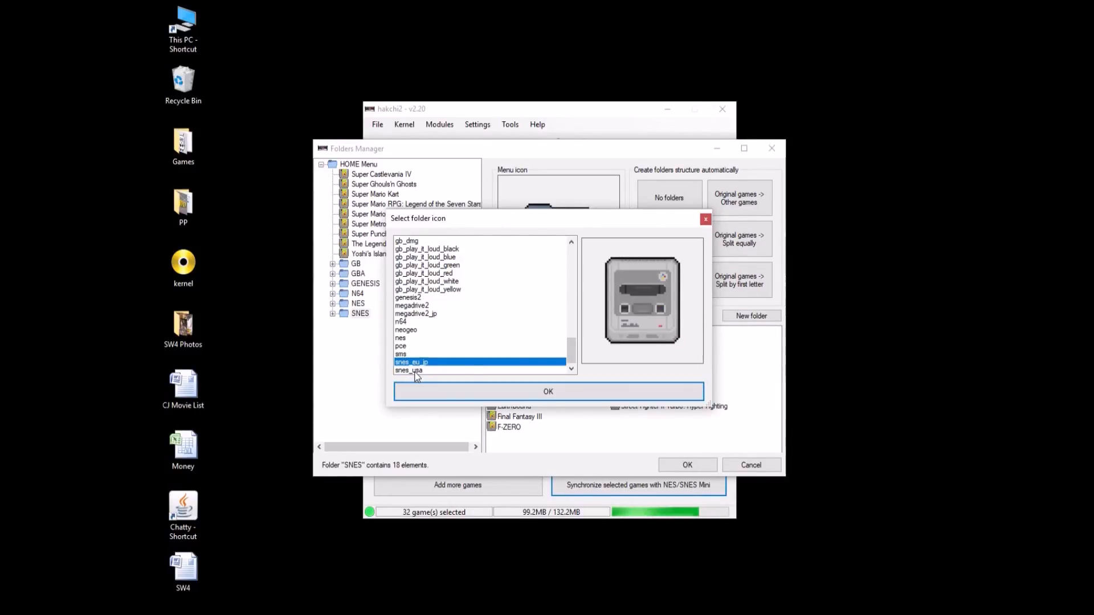
left_click(429, 370)
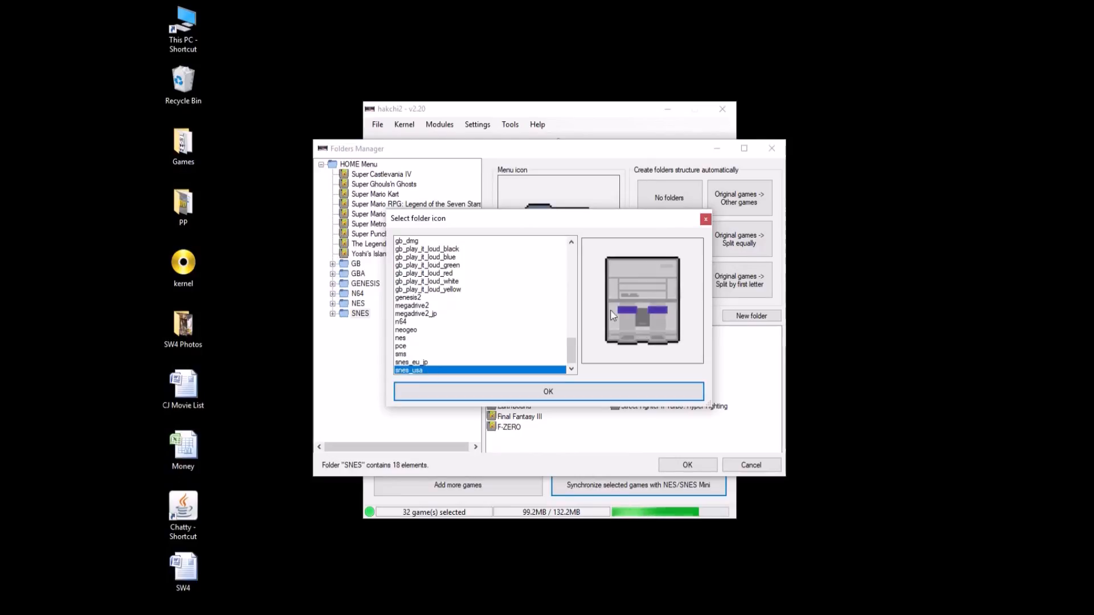
left_click(563, 393)
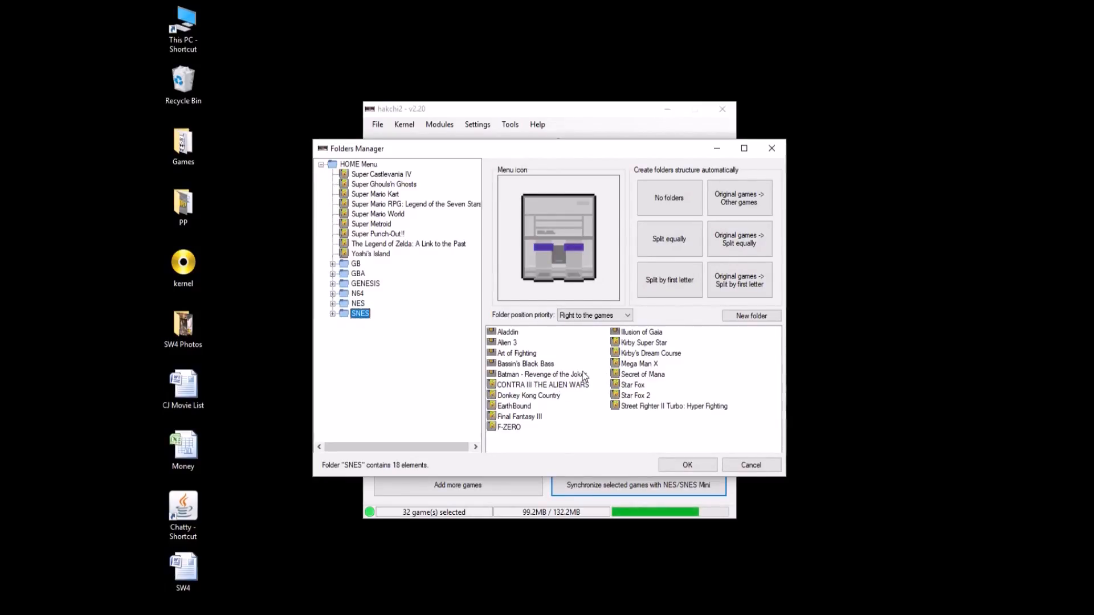
Create two subfolders named A and B inside the SNES folder.
right_click(627, 428)
left_click(655, 436)
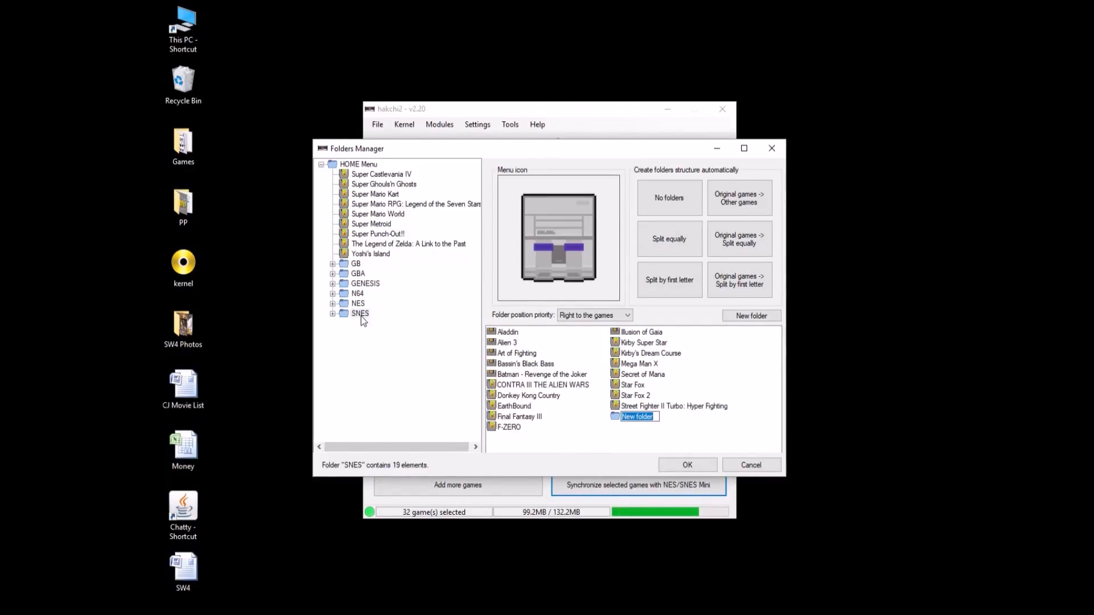
type("A")
key("Return")
right_click(639, 437)
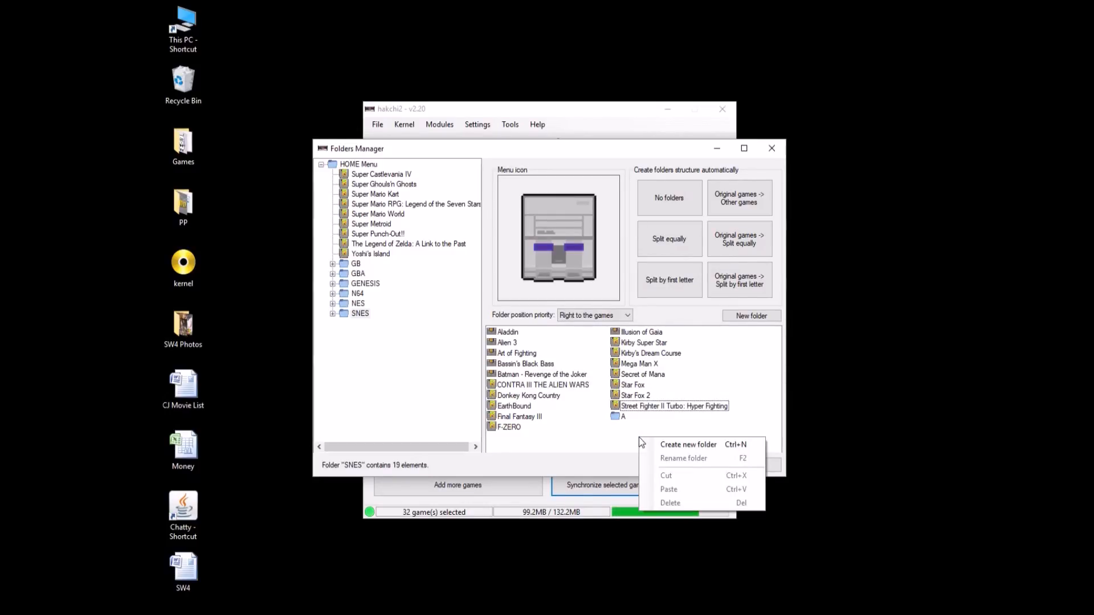
left_click(666, 447)
type("B")
key("Return")
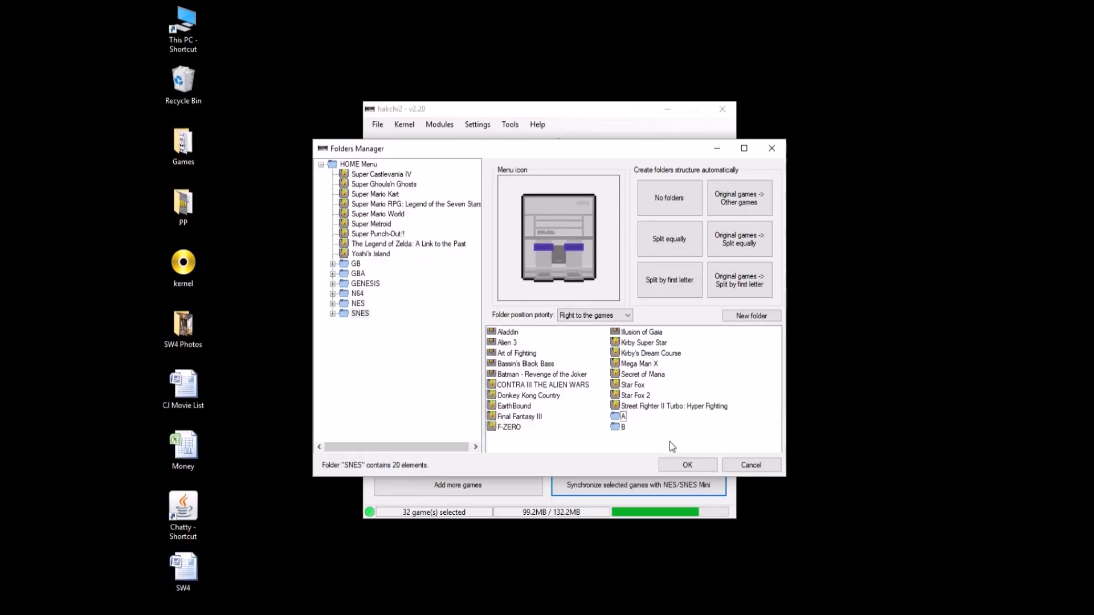
Add subfolders named C and D inside the SNES folder.
right_click(635, 439)
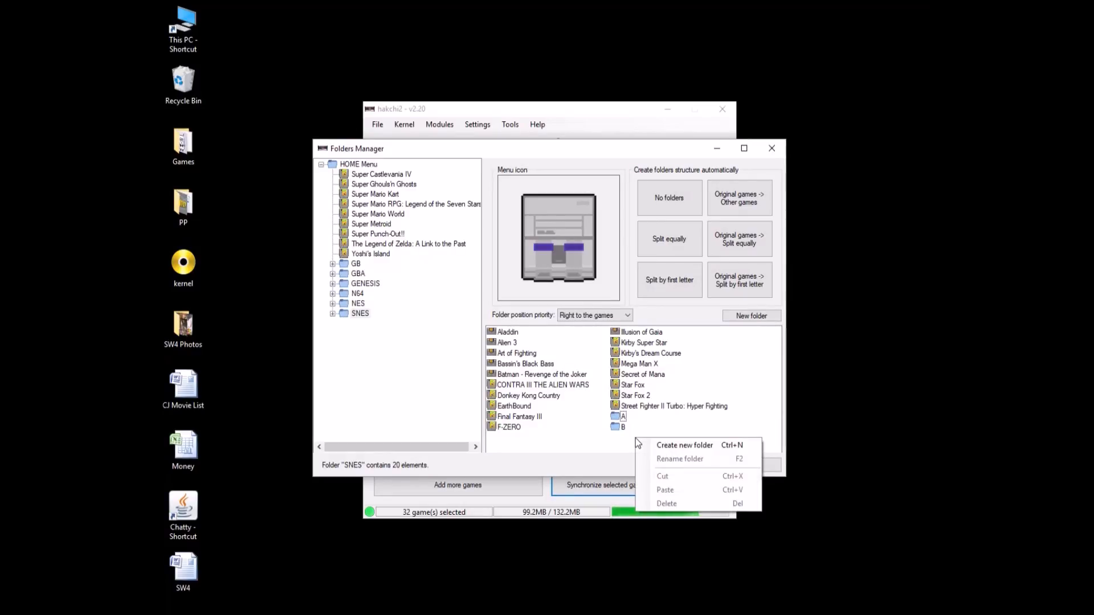
left_click(669, 447)
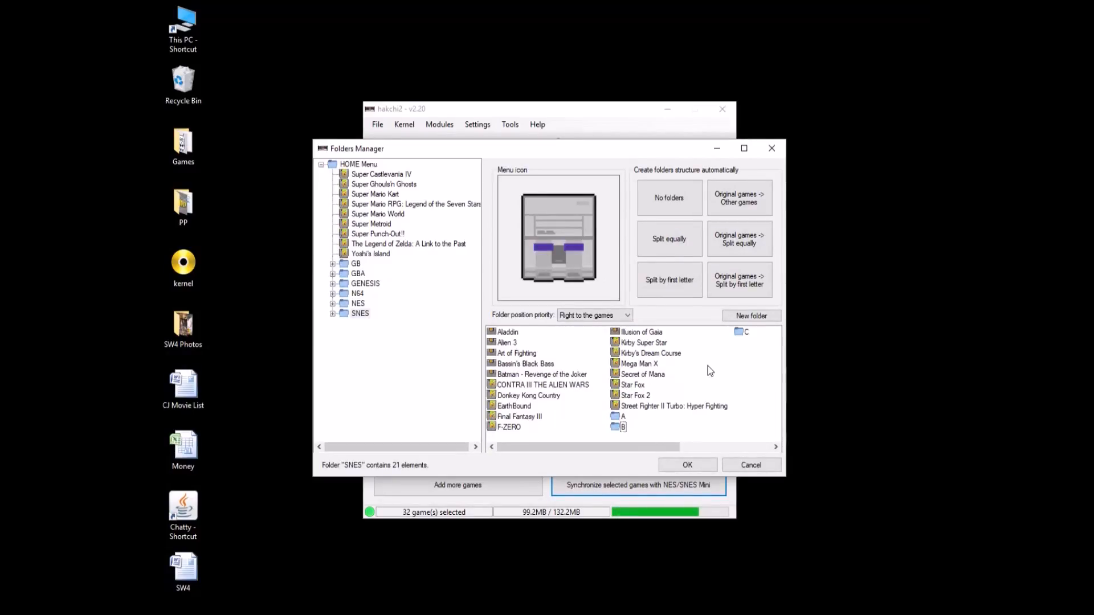
right_click(707, 361)
left_click(735, 364)
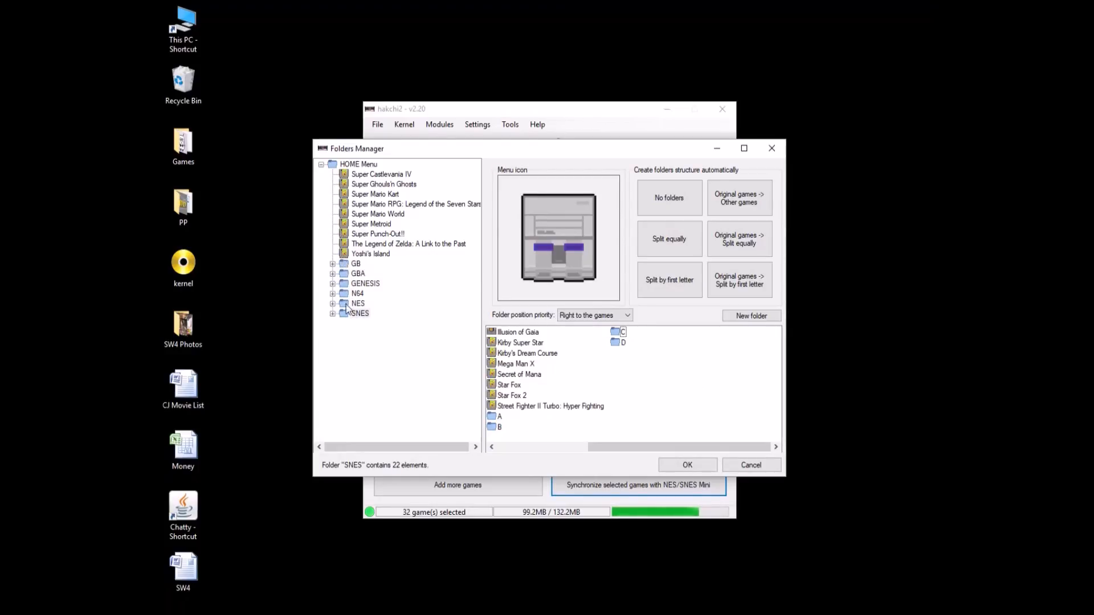
Add subfolders named E and F inside the SNES folder.
left_click_drag(649, 450, 647, 381)
right_click(656, 380)
left_click(676, 386)
type("E")
key("Return")
right_click(677, 394)
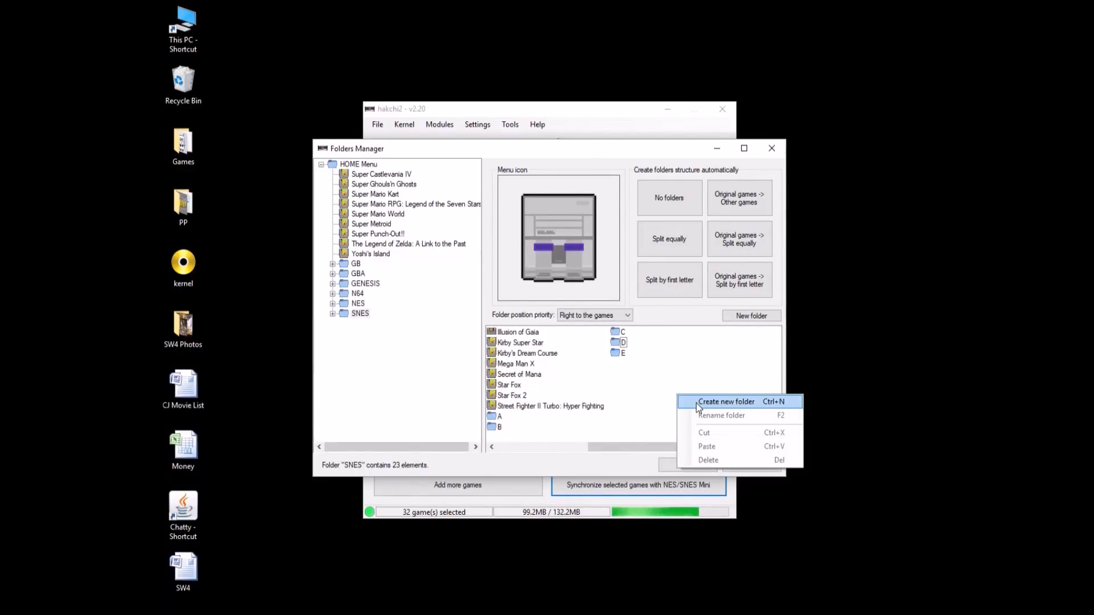
left_click(696, 403)
type("F")
key("Return")
Add subfolders named I and K inside the SNES folder.
mouse_move(648, 448)
left_mouse_down()
mouse_move(559, 456)
mouse_move(659, 452)
left_mouse_up()
right_click(648, 388)
left_click(666, 393)
type("I")
key("Return")
right_click(665, 394)
left_click(686, 403)
type("K")
key("Return")
Add subfolders named M and S inside the SNES folder.
right_click(655, 419)
left_click(687, 426)
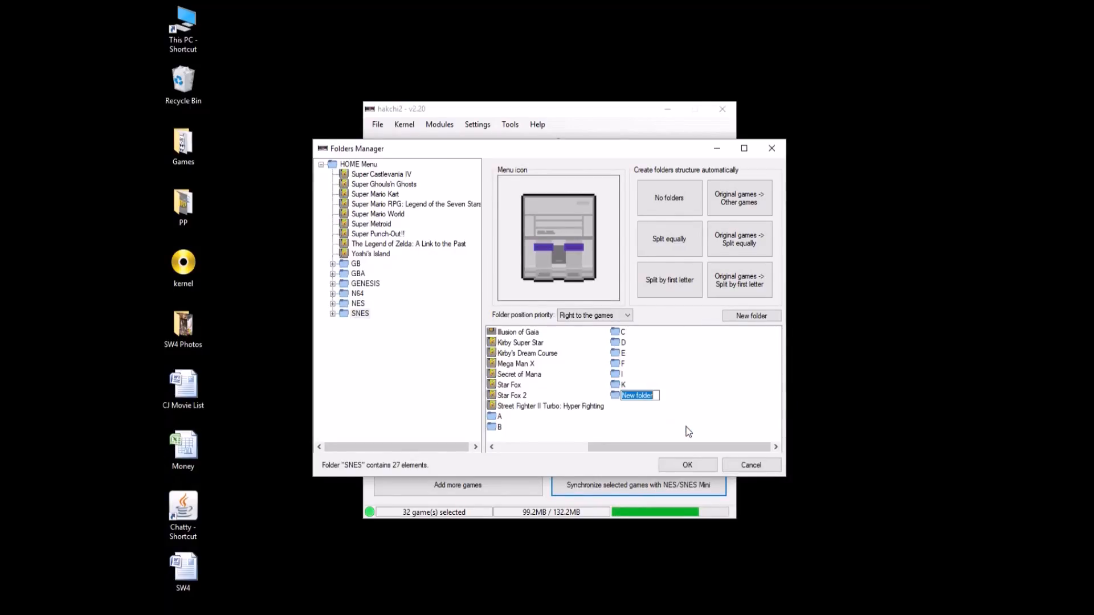
type("M")
key("Return")
right_click(659, 431)
left_click(686, 437)
type("S")
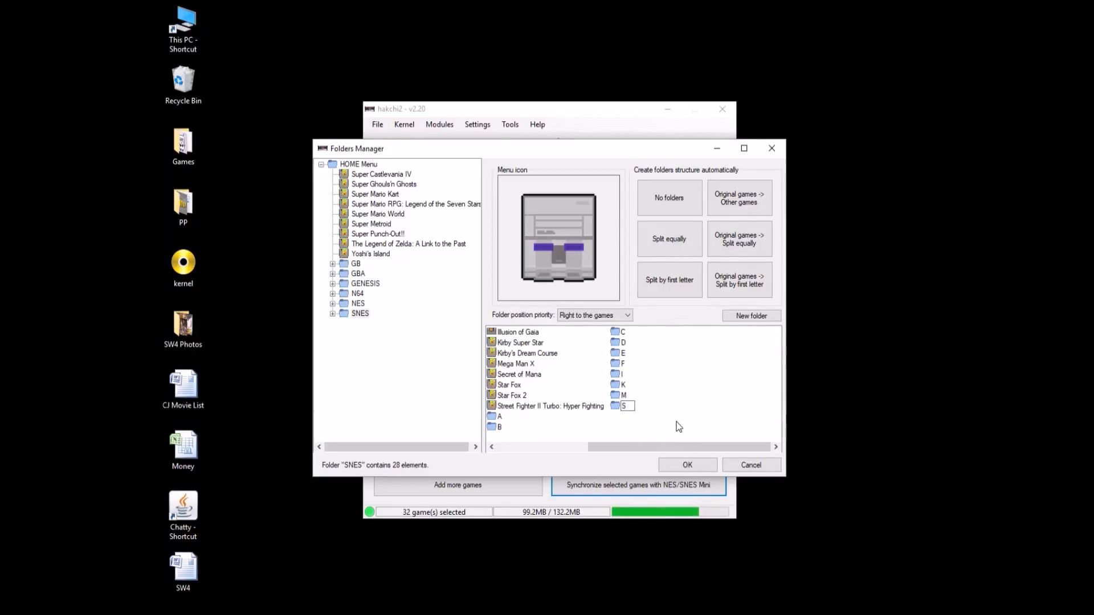
key("Return")
Move every game in the SNES folder into the subfolder that matches the first letter of its title.
left_click_drag(648, 450, 525, 445)
left_click_drag(551, 365, 616, 417)
left_click_drag(596, 349, 515, 332)
left_click_drag(515, 332, 617, 396)
left_click_drag(524, 332, 613, 388)
left_click_drag(516, 332, 615, 388)
left_click_drag(569, 348, 516, 332)
left_click_drag(516, 333, 614, 388)
mouse_move(519, 332)
left_mouse_down()
mouse_move(615, 375)
mouse_move(518, 332)
left_mouse_up()
left_click_drag(519, 332, 615, 365)
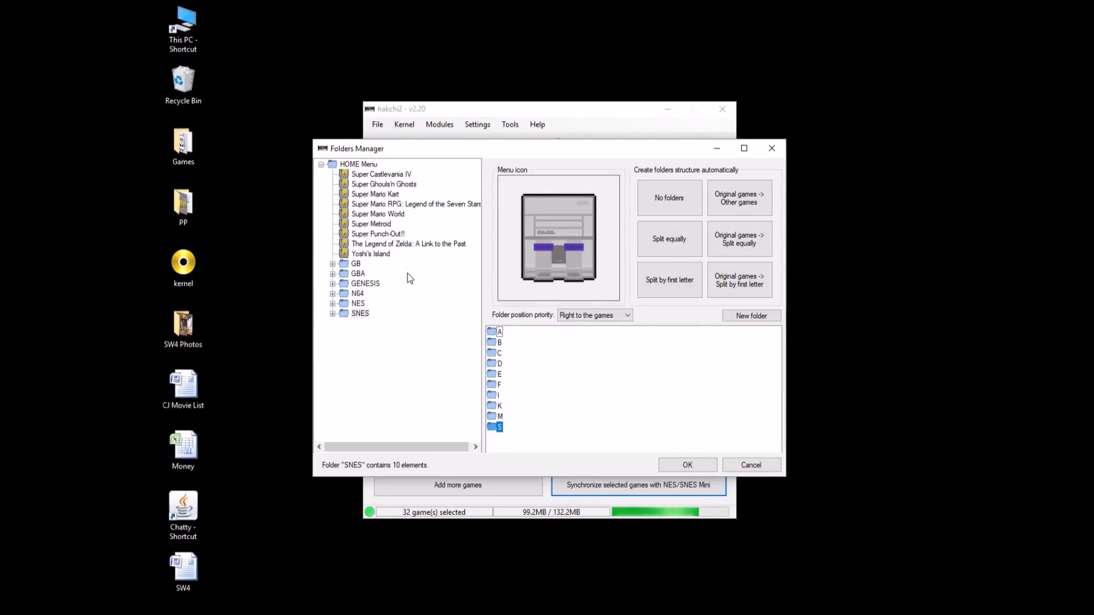
Review the contents of HOME Menu and of the GB, GBA, GENESIS, N64, NES and SNES folders.
left_click(371, 165)
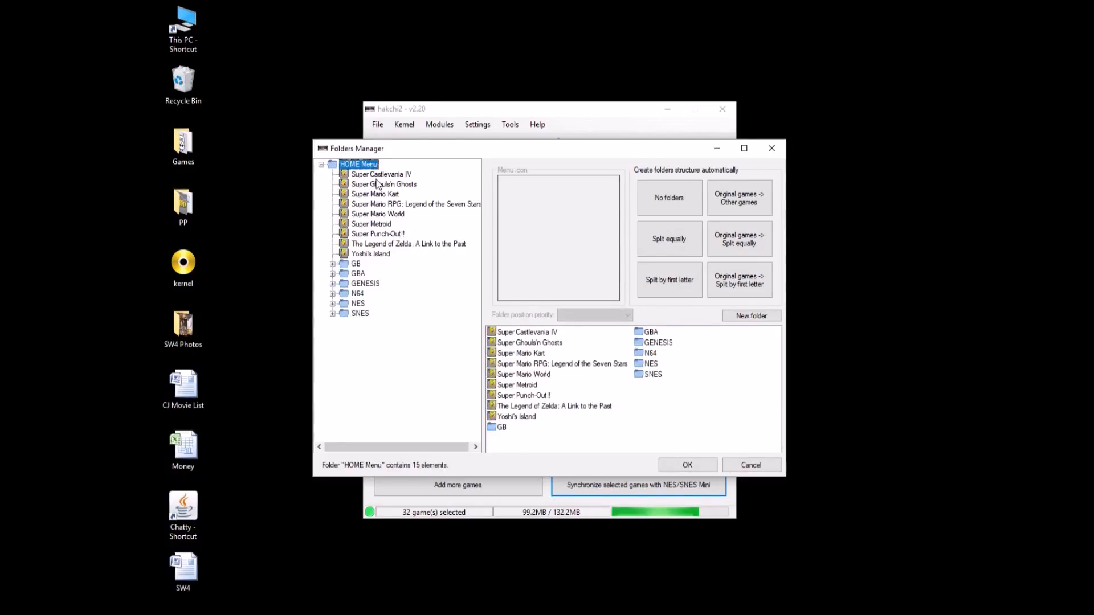
left_click(376, 184)
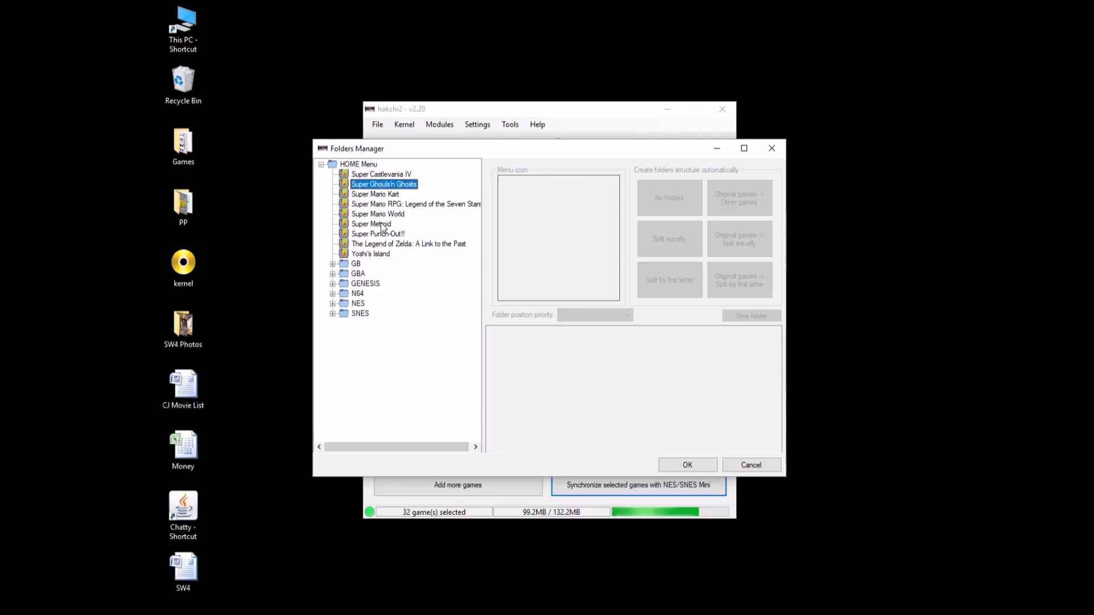
left_click(356, 264)
left_click(356, 276)
left_click(357, 284)
left_click(357, 293)
left_click(358, 305)
left_click(358, 313)
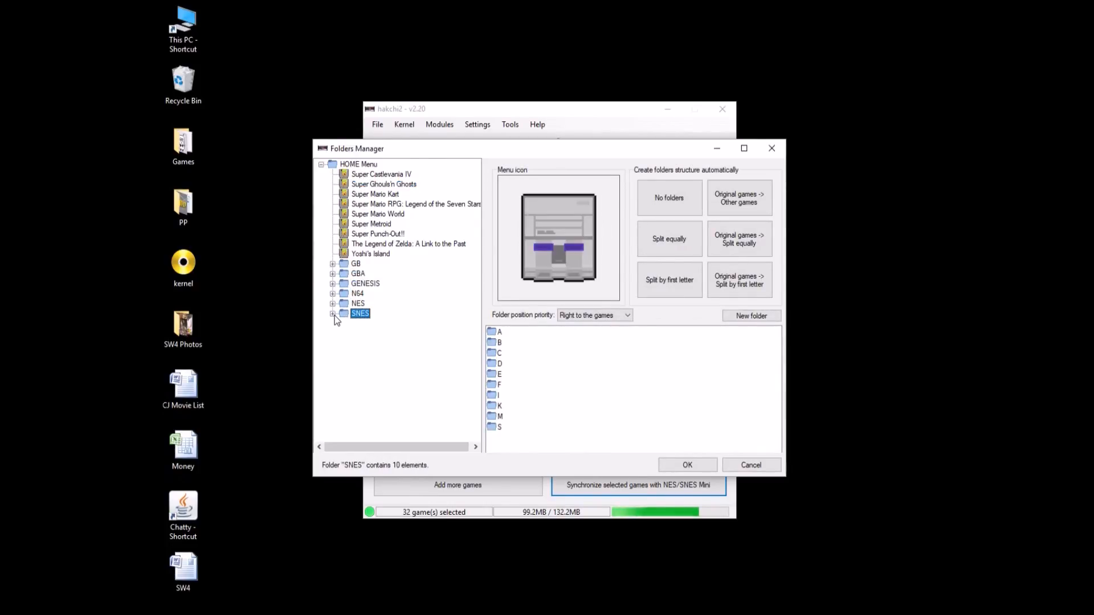
Expand the SNES folder and set the menu icon of its A subfolder to folder_a.
left_click(332, 314)
left_click(497, 333)
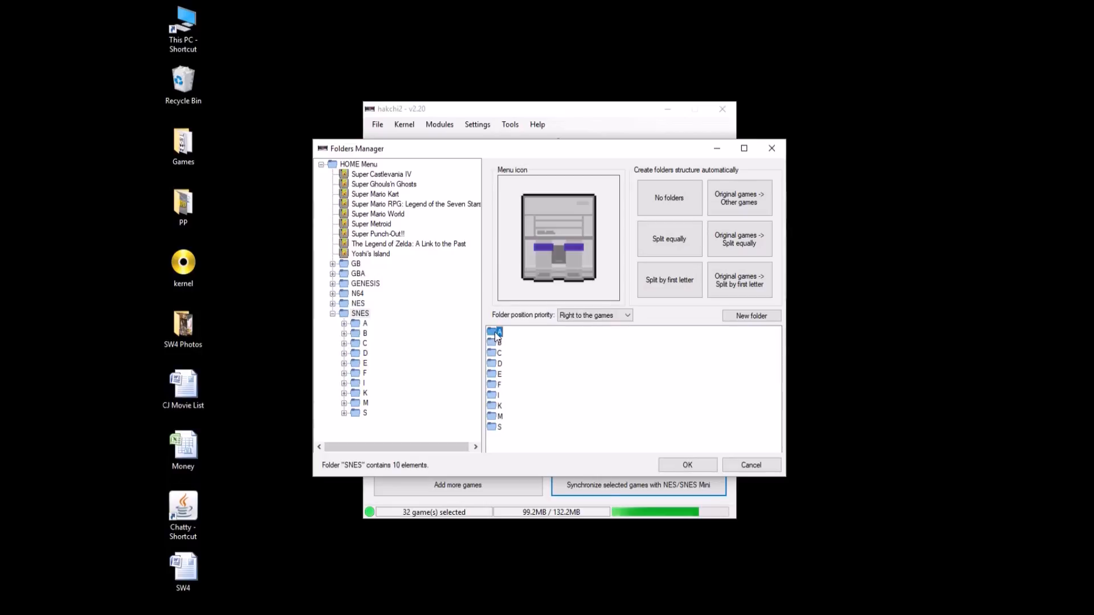
left_click(365, 324)
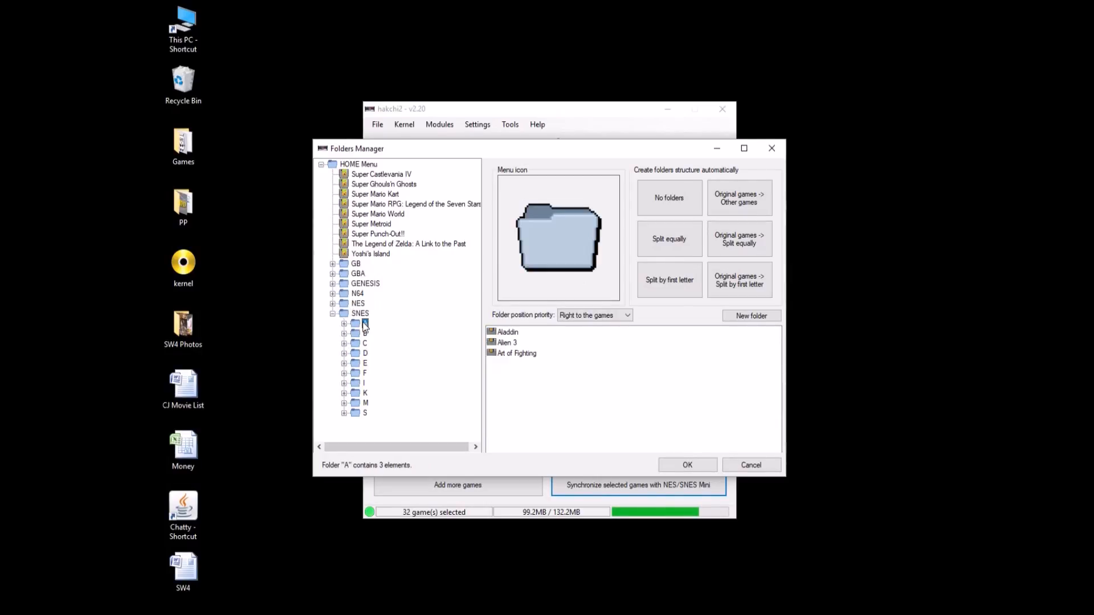
left_click(553, 234)
double_click(404, 306)
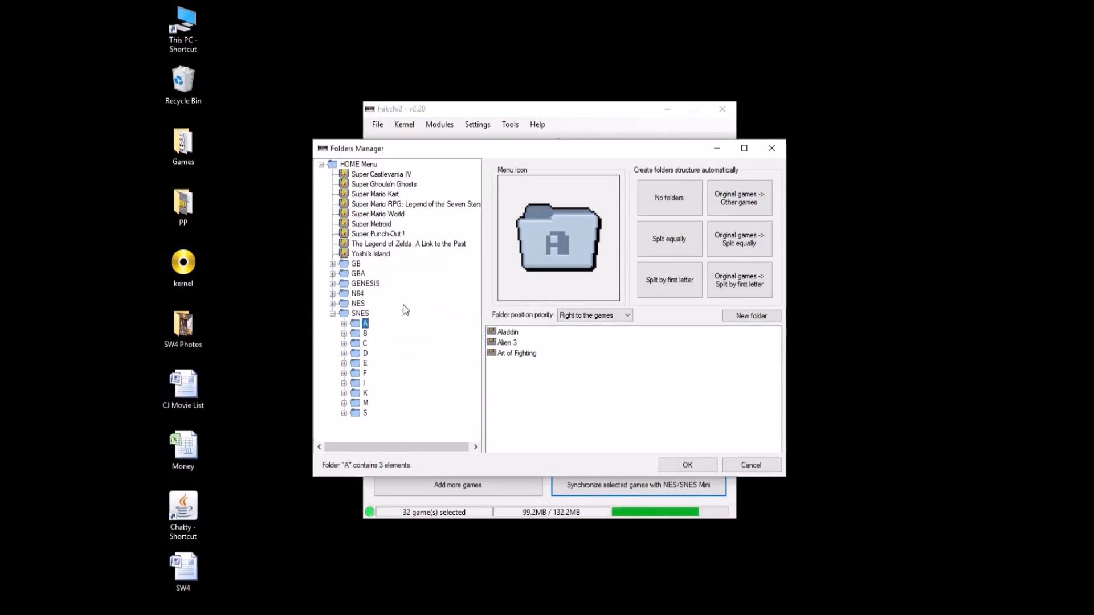
Give the SNES subfolders from B through S the folder icons showing their matching letters.
left_click(364, 334)
left_click(365, 344)
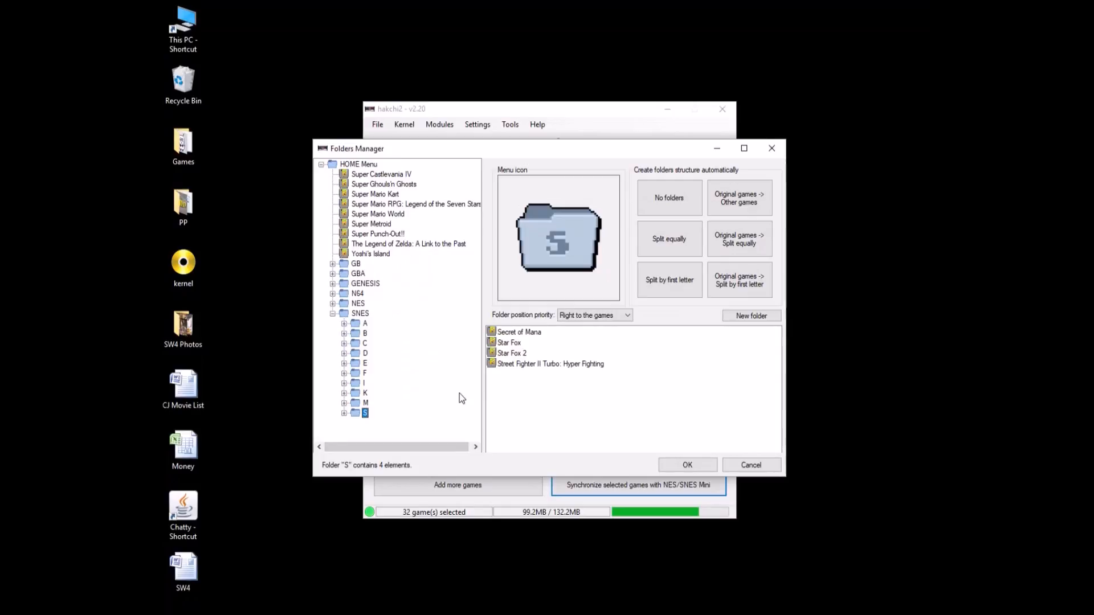
left_click(550, 415)
Accept the folder structure to synchronize the selected games with the SNES Mini, and dismiss the completion notice.
left_click(687, 466)
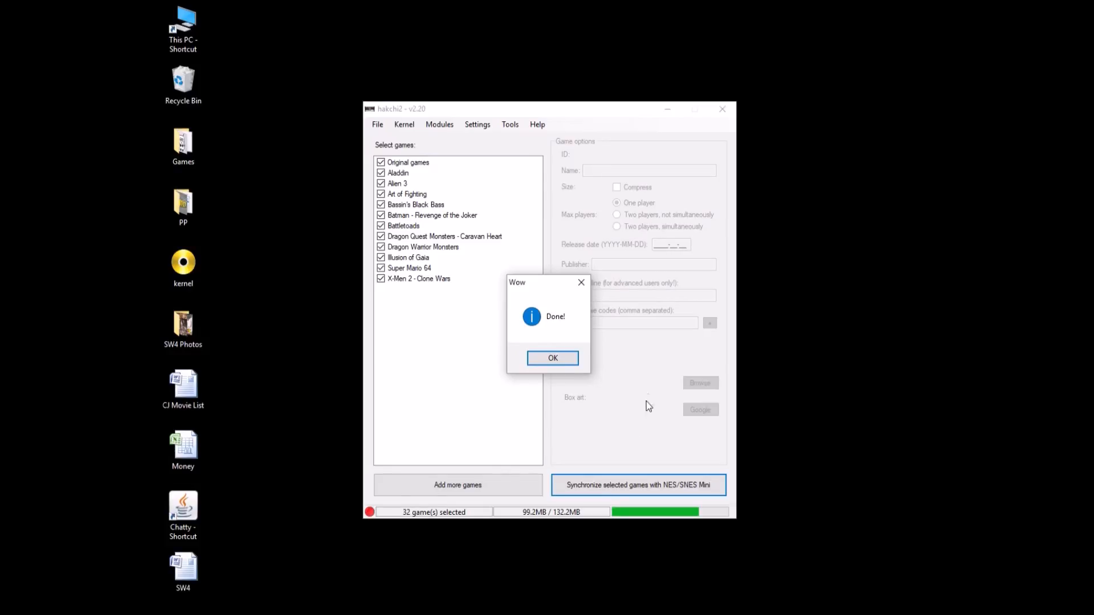
left_click(553, 358)
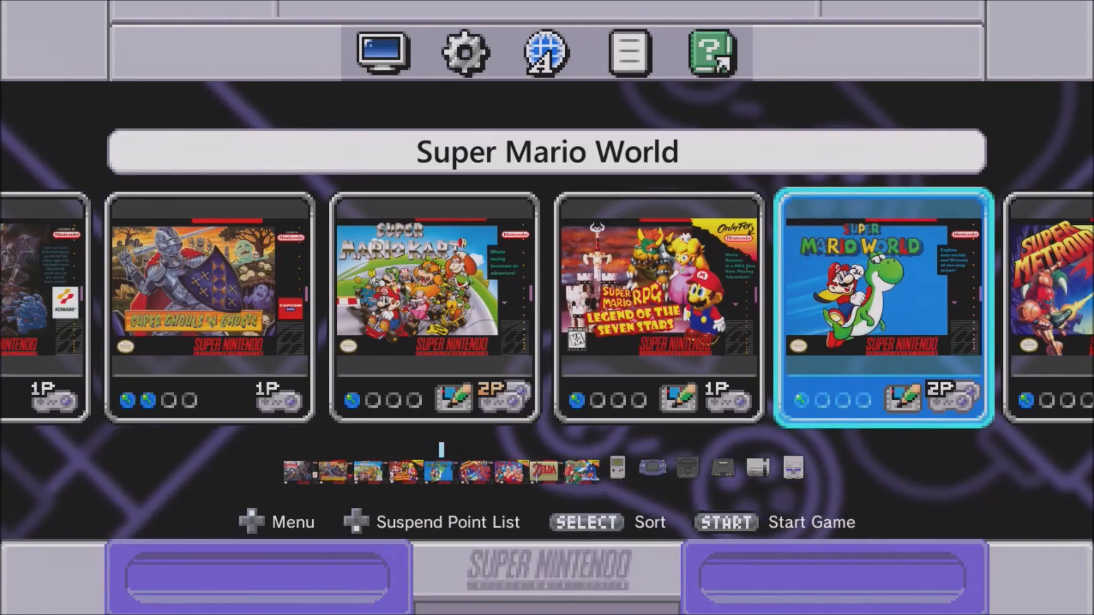
Switch to the SNES Mini's home menu and browse the games between Super Mario World and Super Ghouls'n Ghosts.
key("Left")
key("Left")
key("Left")
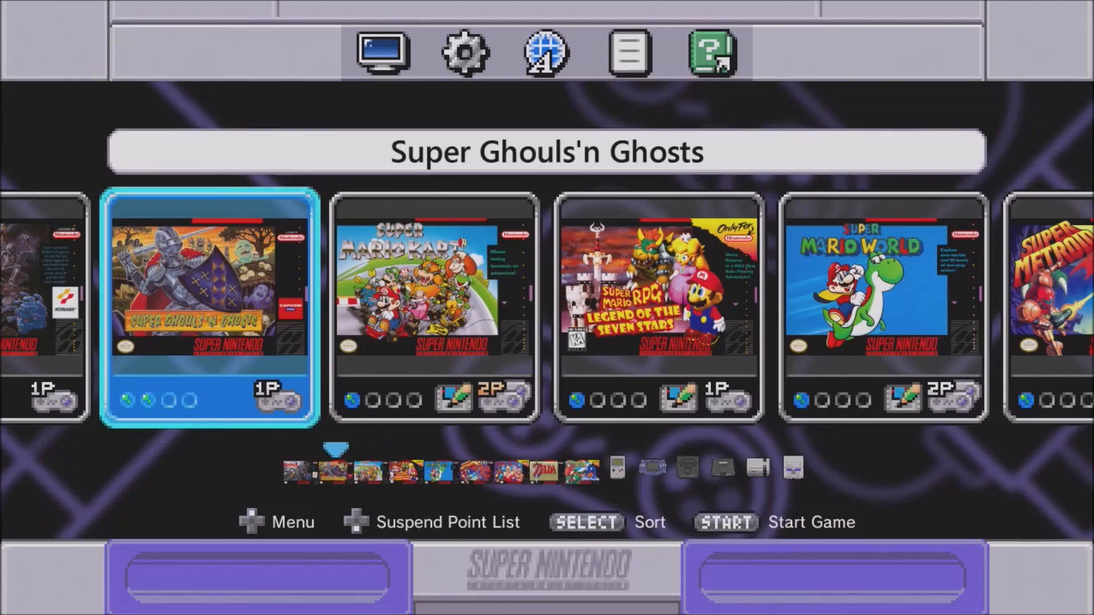
key("Right")
key("Right")
key("Right")
key("Left")
key("Left")
key("Right")
key("Right")
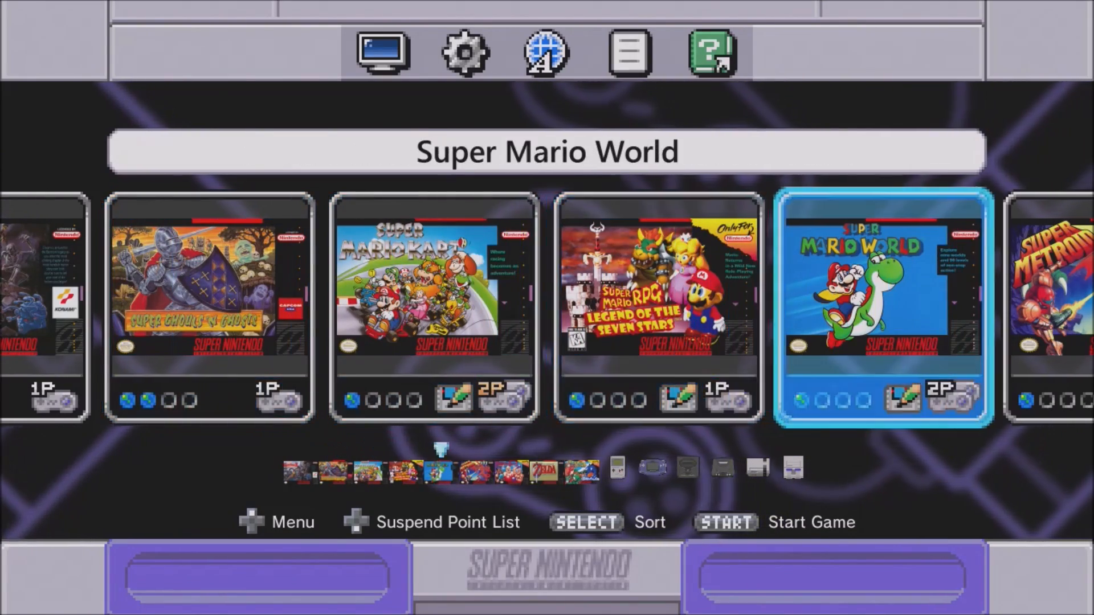
Browse the home menu's games back to Super Castlevania IV and forward past Yoshi's Island to the GB folder.
key("Right")
key("Left")
key("Left")
key("Left")
key("Left")
key("Left")
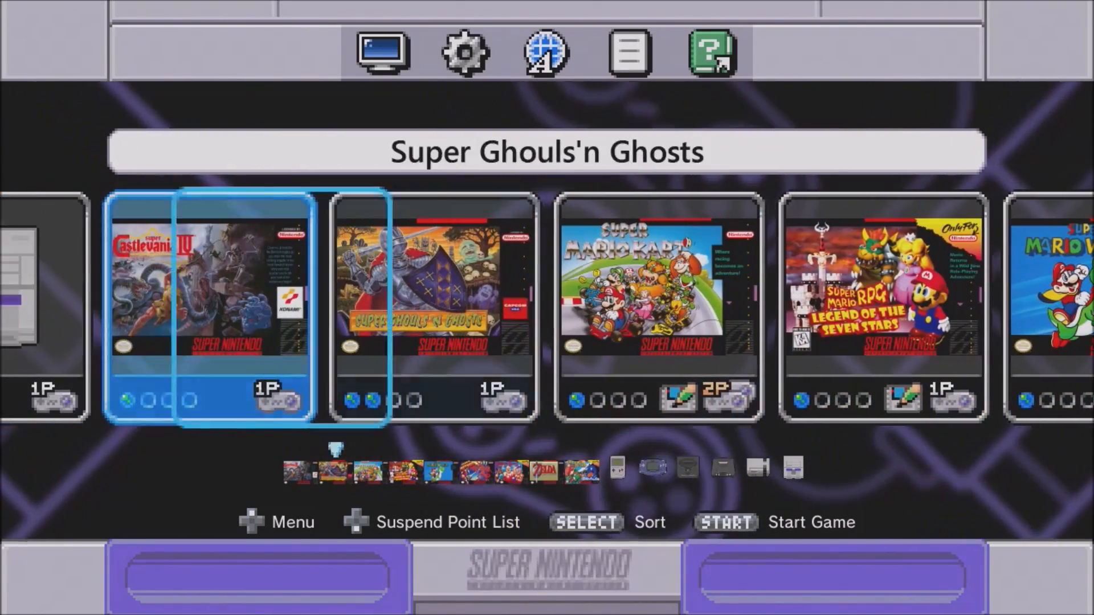
key("Right")
key("Right")
key("Right")
key("Right")
key("Right")
key("Right")
key("Right")
key("Right")
key("Right")
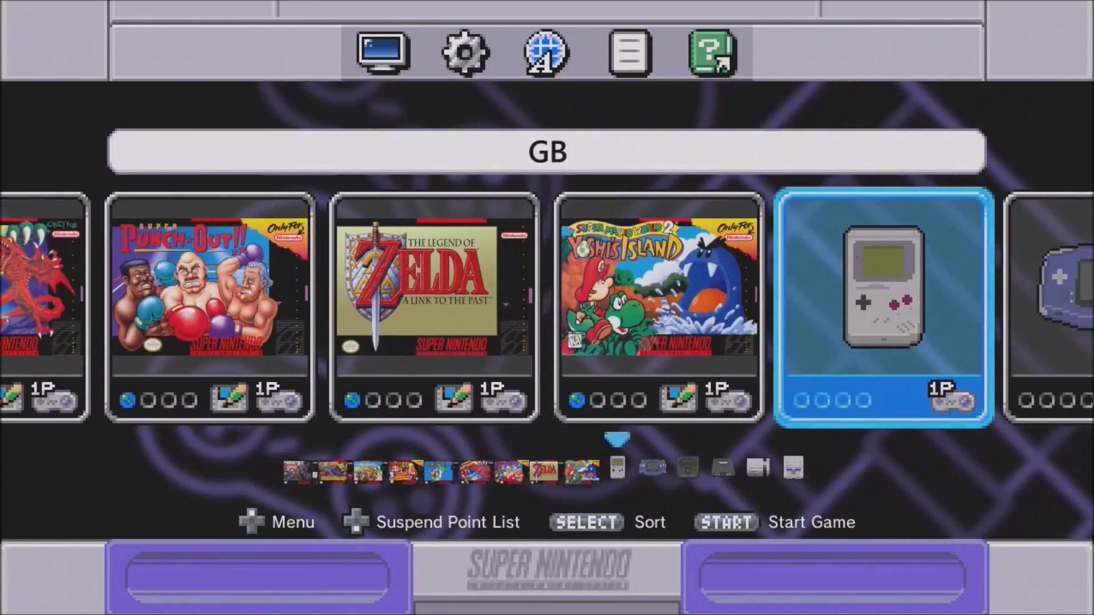
Examine the row of console folders from GB to SNES on the home menu and return to GB.
key("Right")
key("Right")
key("Right")
key("Right")
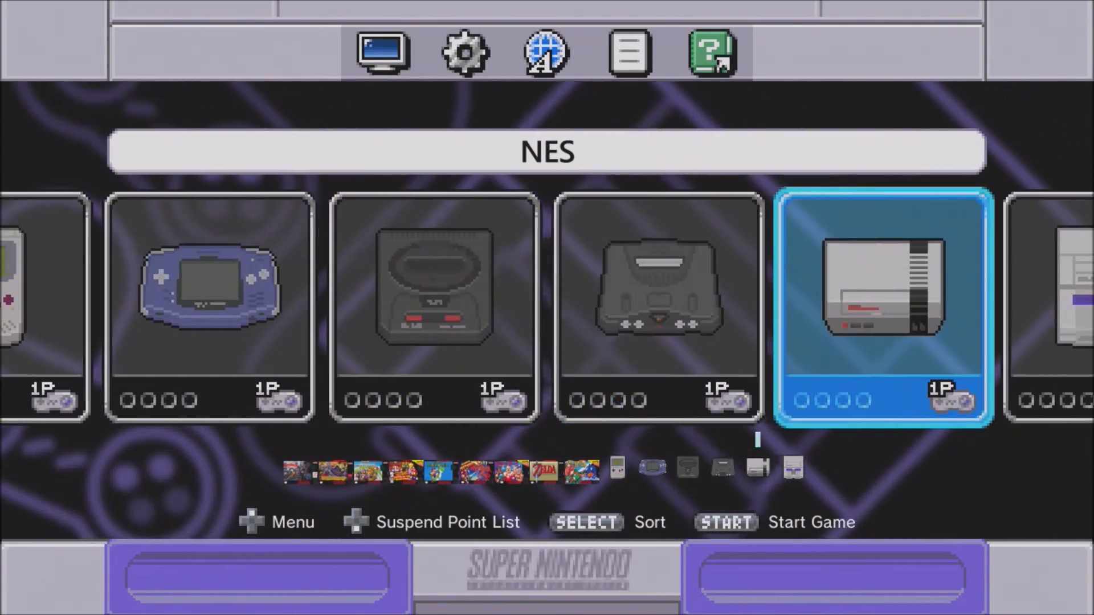
key("Right")
key("Left")
key("Left")
key("Left")
key("Left")
key("Left")
key("Left")
key("Right")
key("Right")
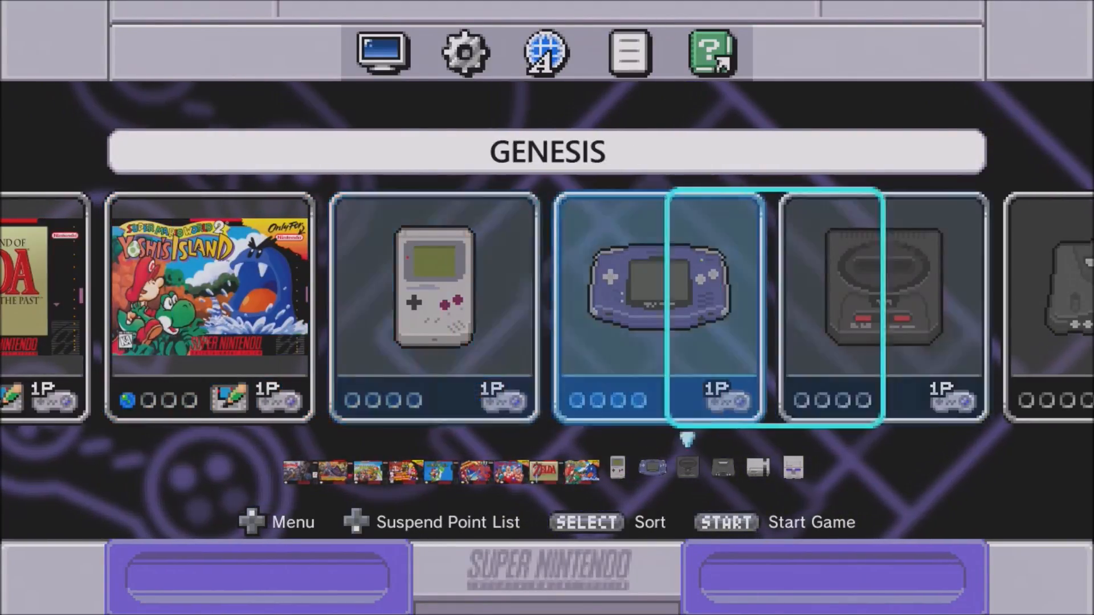
key("Right")
key("Right")
key("Right")
key("Right")
key("Right")
key("Left")
key("Left")
key("Left")
key("Left")
key("Left")
key("Left")
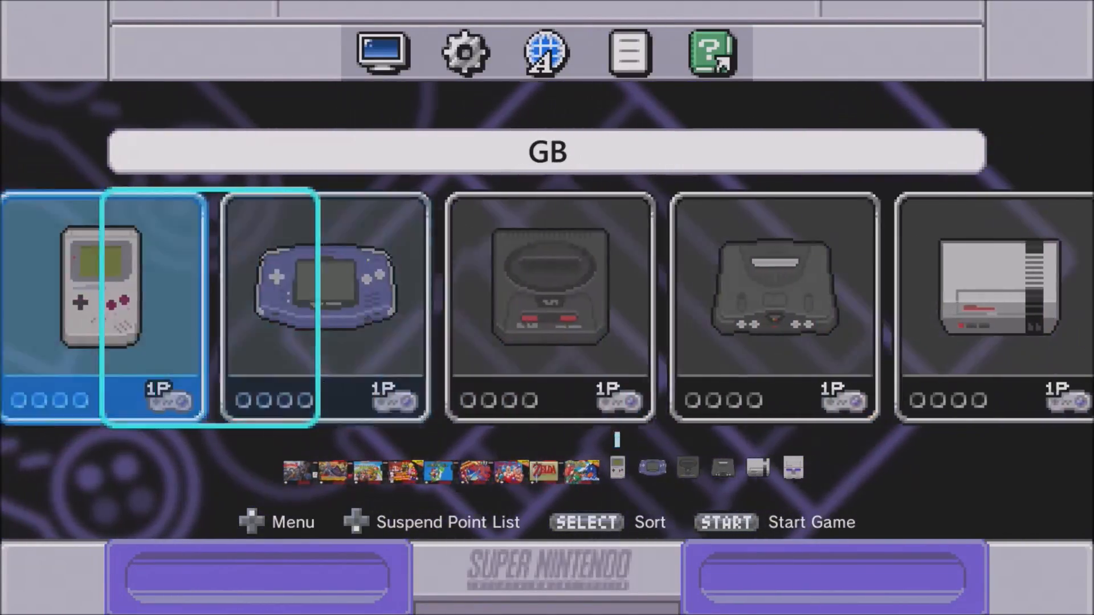
Open the GB folder, check its Dragon Warrior Monsters entry and go back to the home menu.
key("Return")
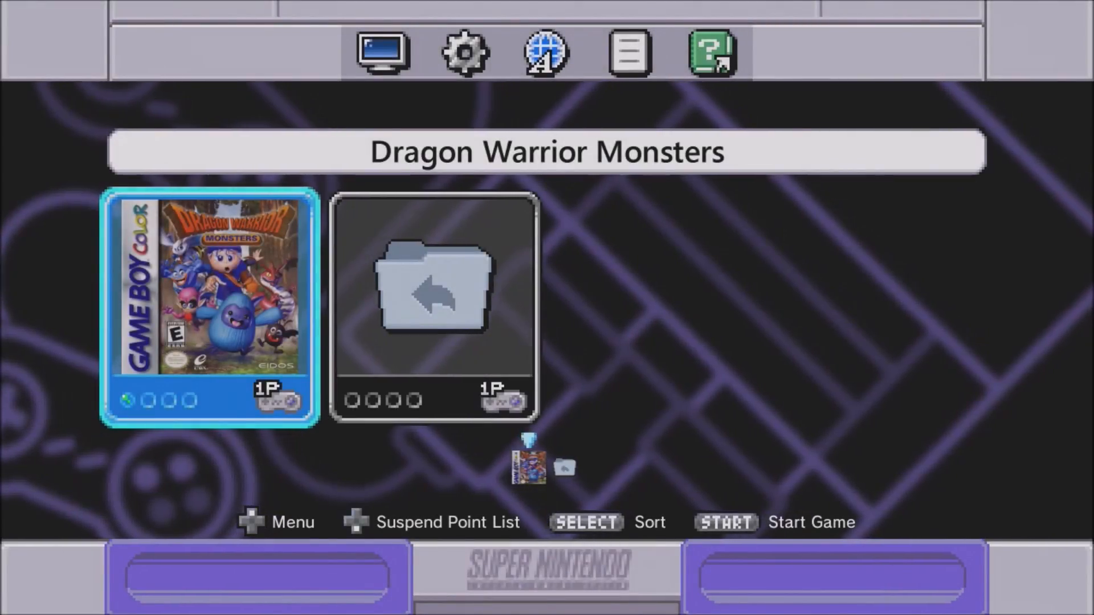
key("Right")
key("Left")
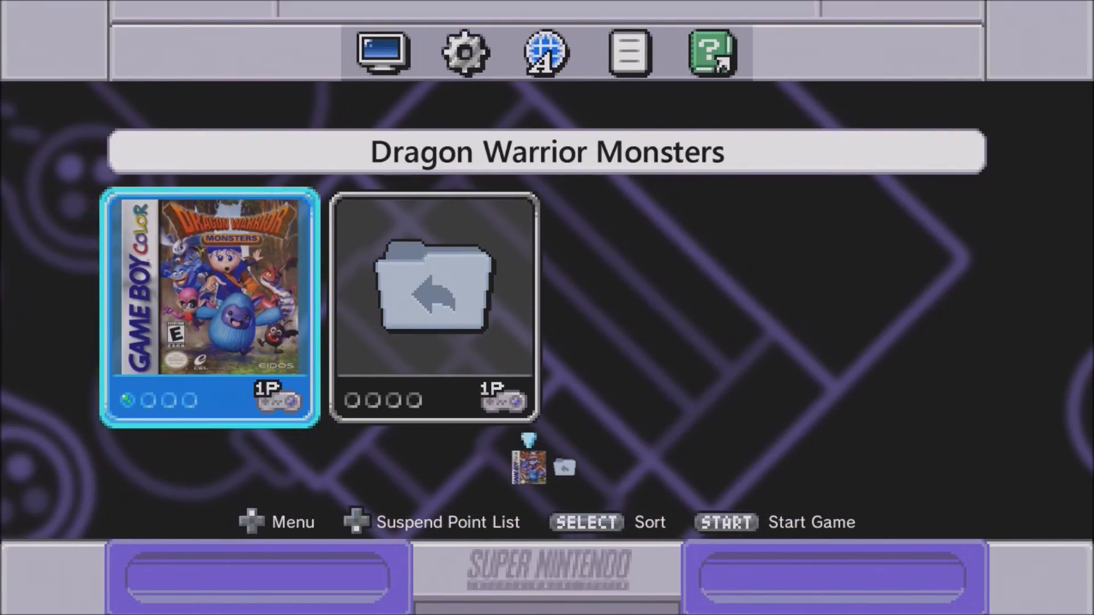
key("Right")
key("Left")
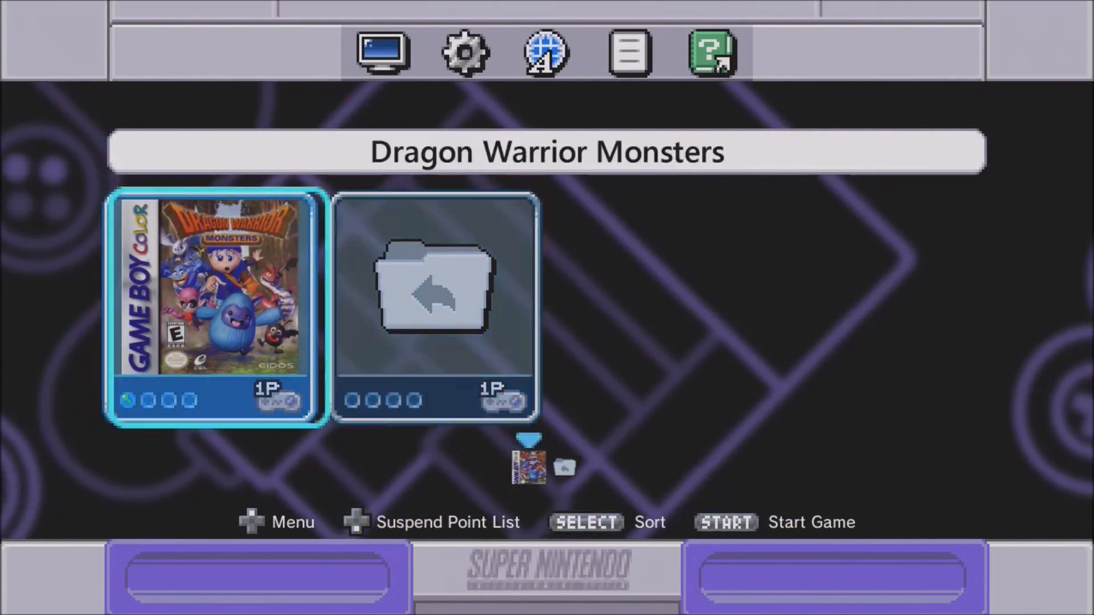
key("Right")
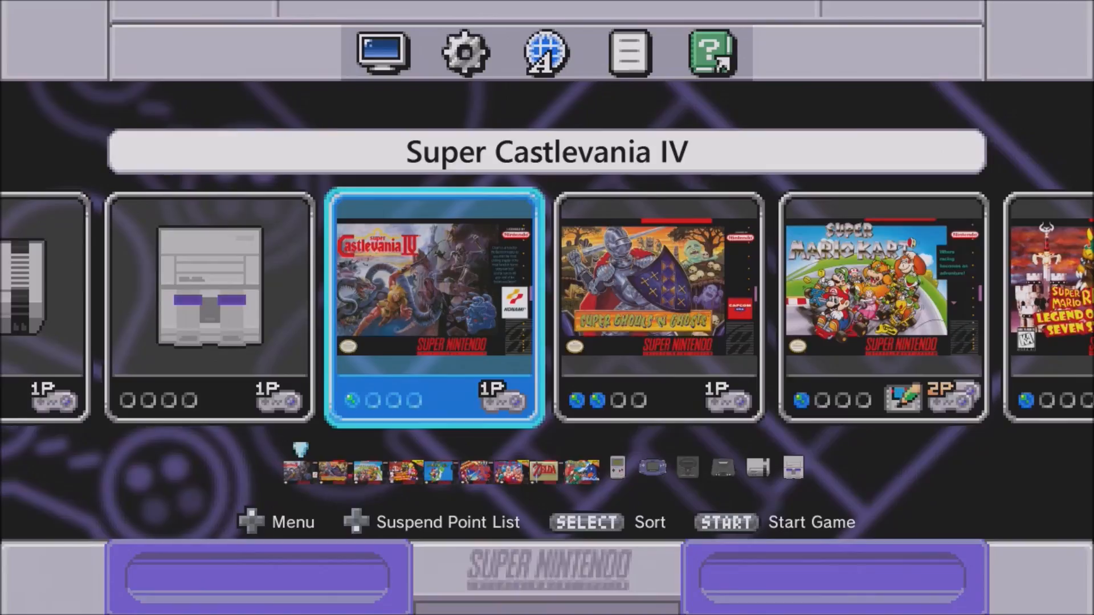
Open the Game Boy Advance folder, check Dragon Quest Monsters - Caravan Heart and go back to the home menu.
key("Right")
key("Left")
key("Left")
key("Left")
key("Left")
key("Left")
key("Left")
key("Left")
key("Left")
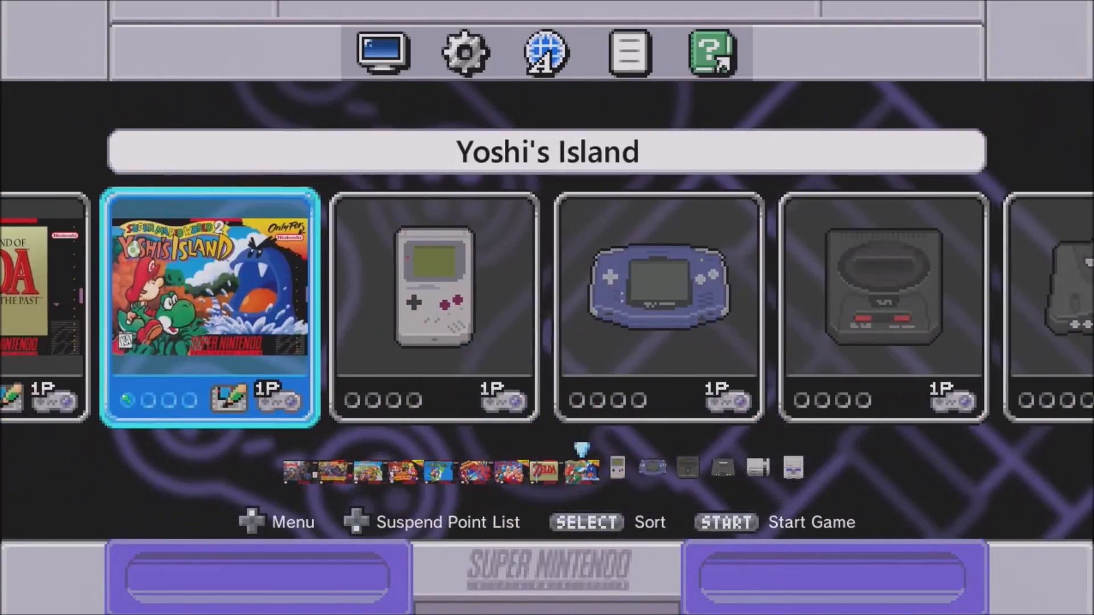
key("Right")
key("Right")
key("Return")
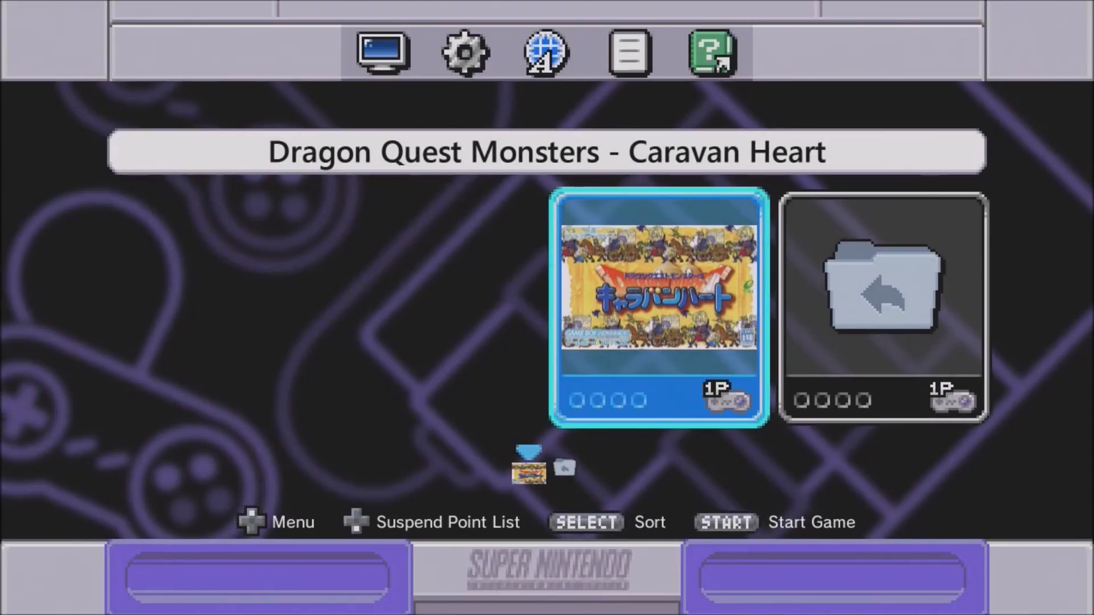
key("Right")
key("Left")
key("Right")
key("Return")
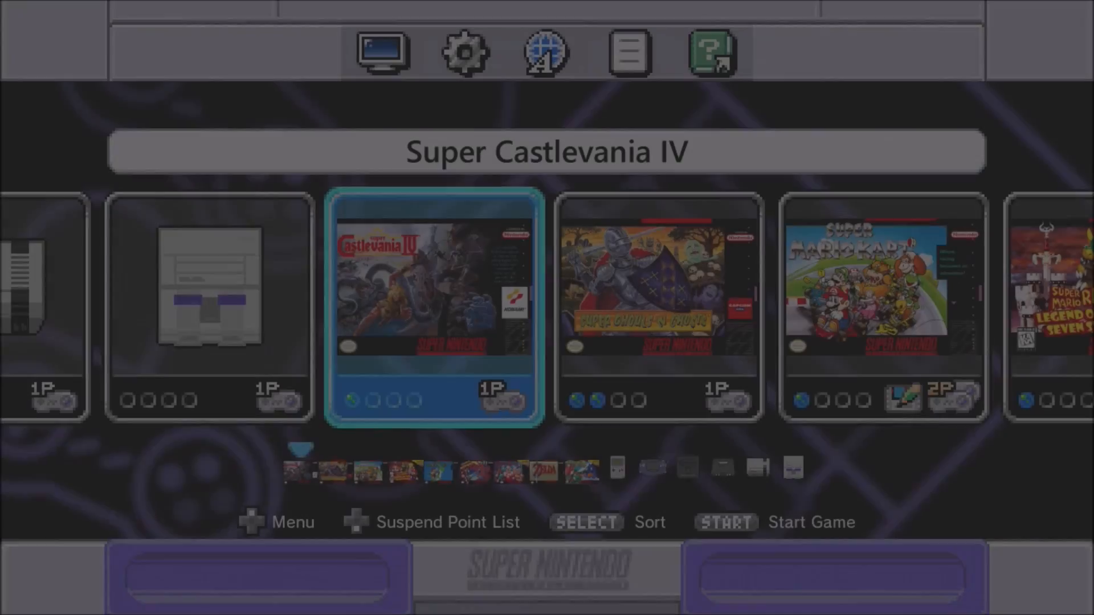
Look through the console folders between SNES and GENESIS and open the SNES folder.
key("Right")
key("Left")
key("Left")
key("Left")
key("Right")
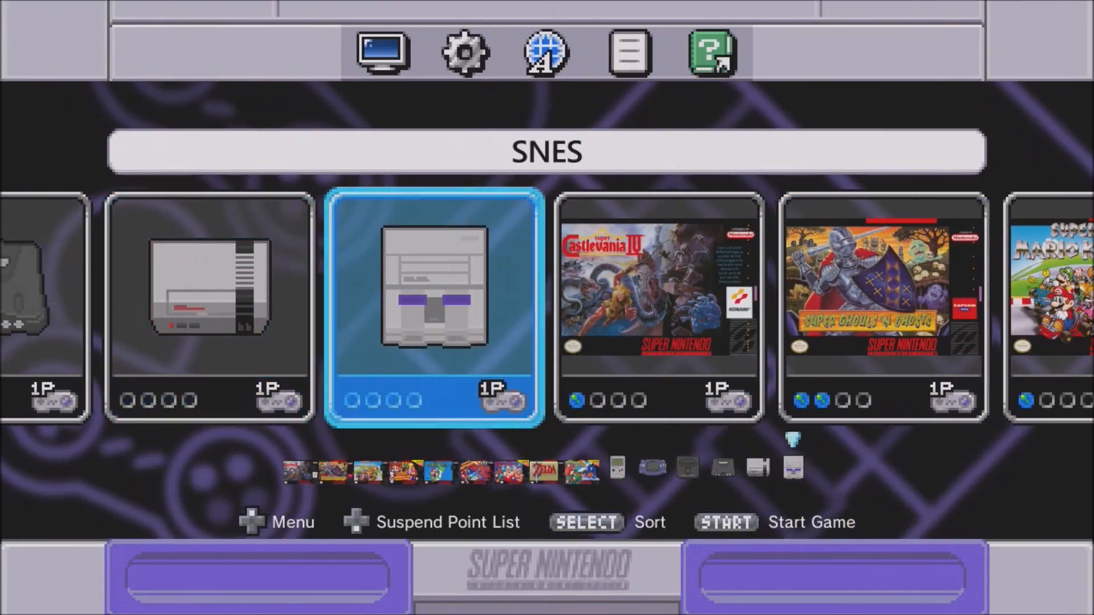
key("Left")
key("Left")
key("Left")
key("Left")
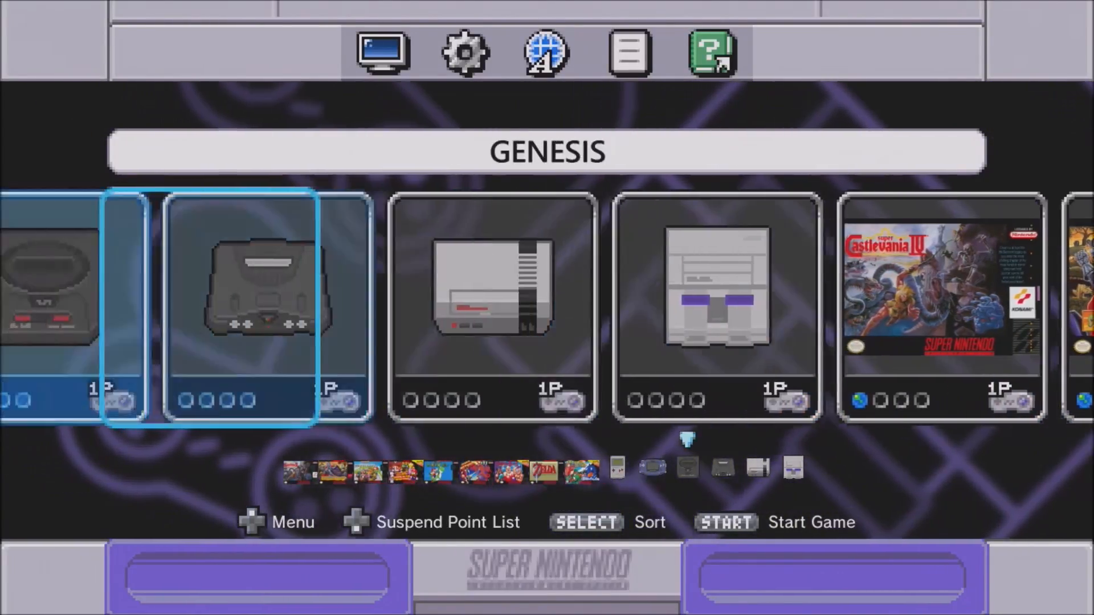
key("Right")
key("Right")
key("Right")
key("Right")
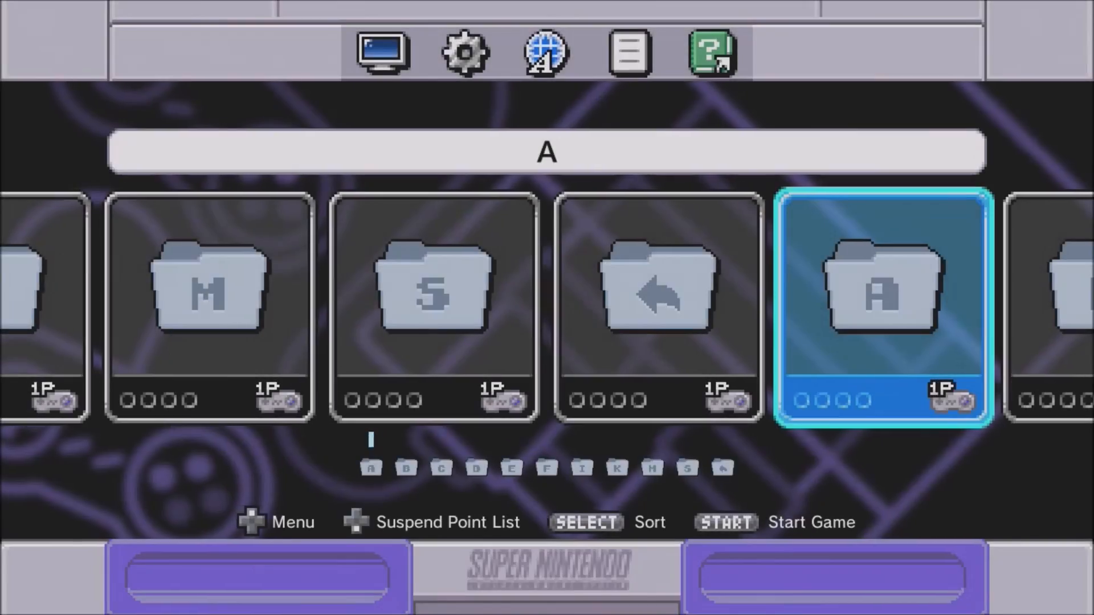
Cycle through the SNES folder's lettered subfolders from A to S, checking their icons, and stop on Back.
key("Right")
key("Right")
key("Right")
key("Right")
key("Right")
key("Right")
key("Right")
key("Right")
key("Right")
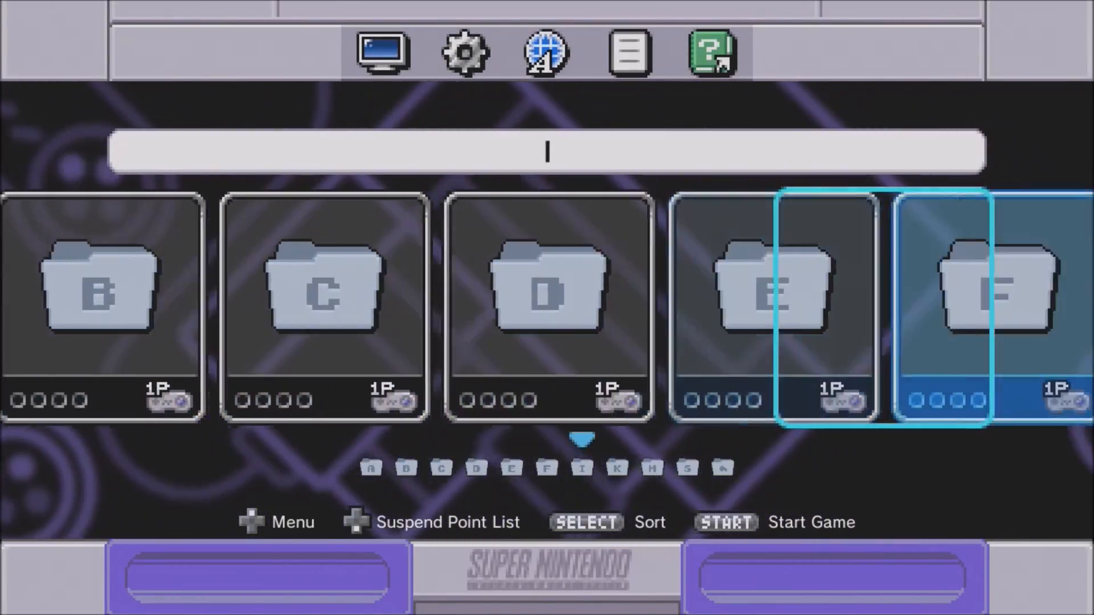
key("Right")
key("Left")
key("Right")
key("Right")
key("Right")
key("Right")
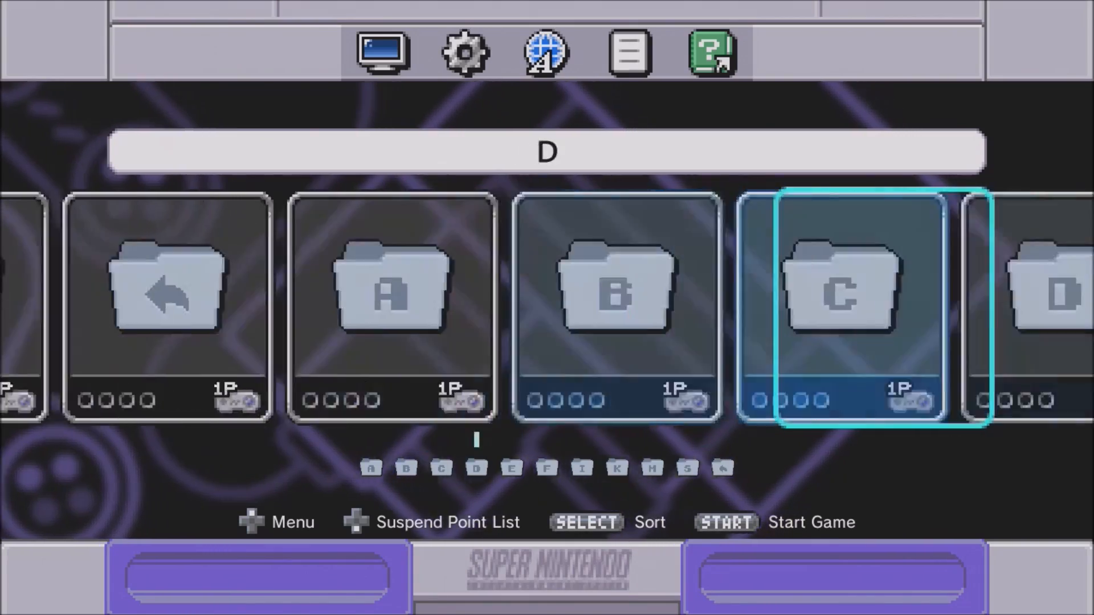
key("Right")
key("Right")
key("Right")
key("Right")
key("Right")
key("Right")
key("Right")
key("Right")
key("Right")
key("Right")
key("Right")
key("Right")
key("Right")
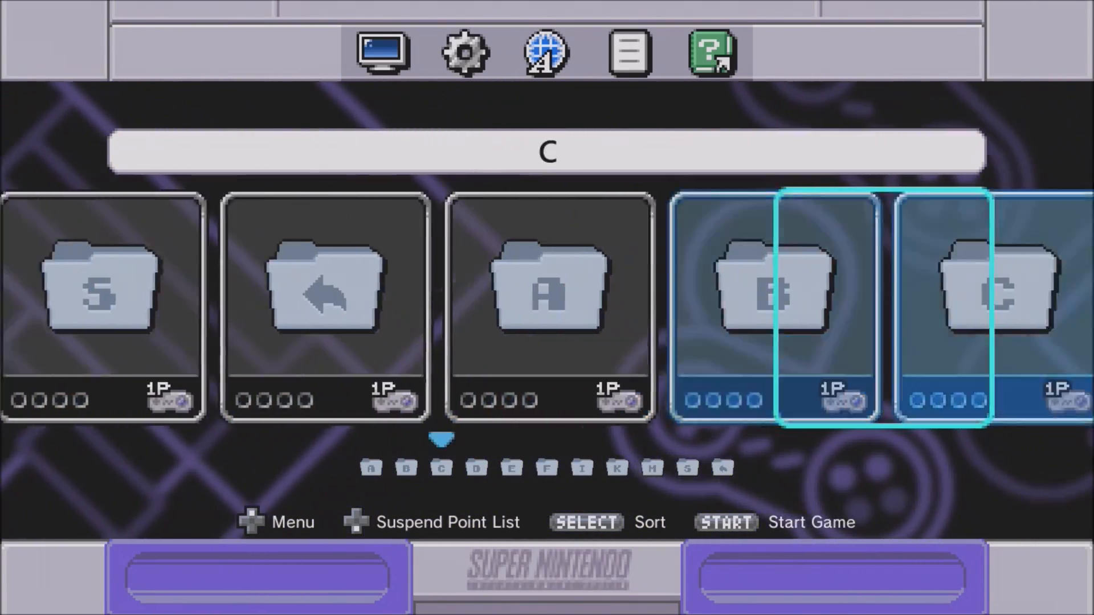
key("Left")
key("Left")
key("Left")
key("Left")
key("Left")
key("Left")
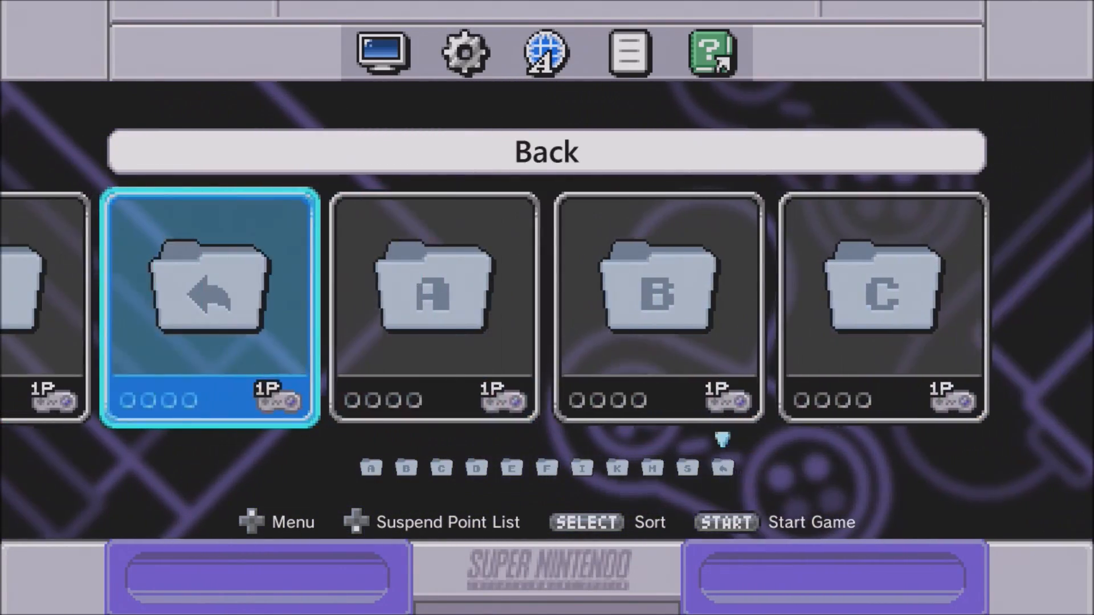
Open the A subfolder, look through Aladdin, Alien 3 and Art of Fighting, and leave through its Back folder.
key("Right")
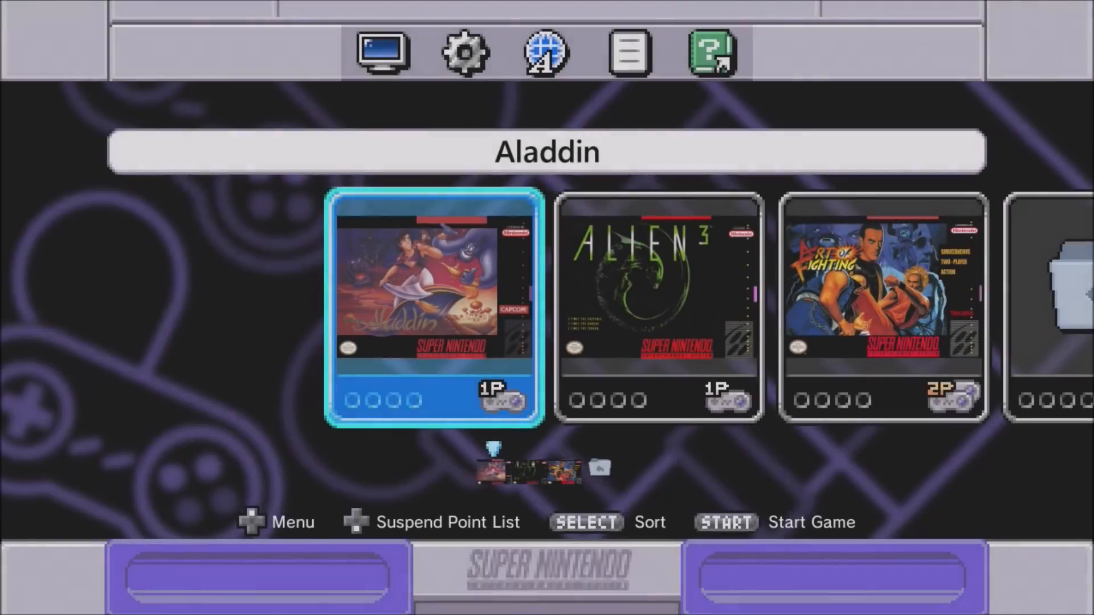
key("Right")
key("Right")
key("Right")
key("Left")
key("Right")
key("Left")
key("Right")
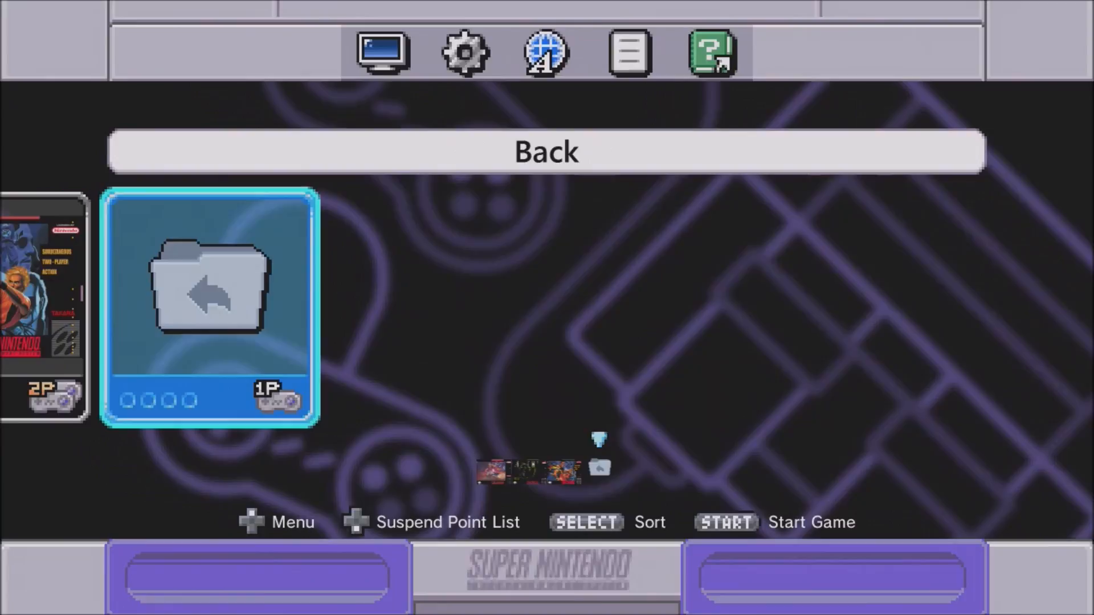
key("Left")
key("Right")
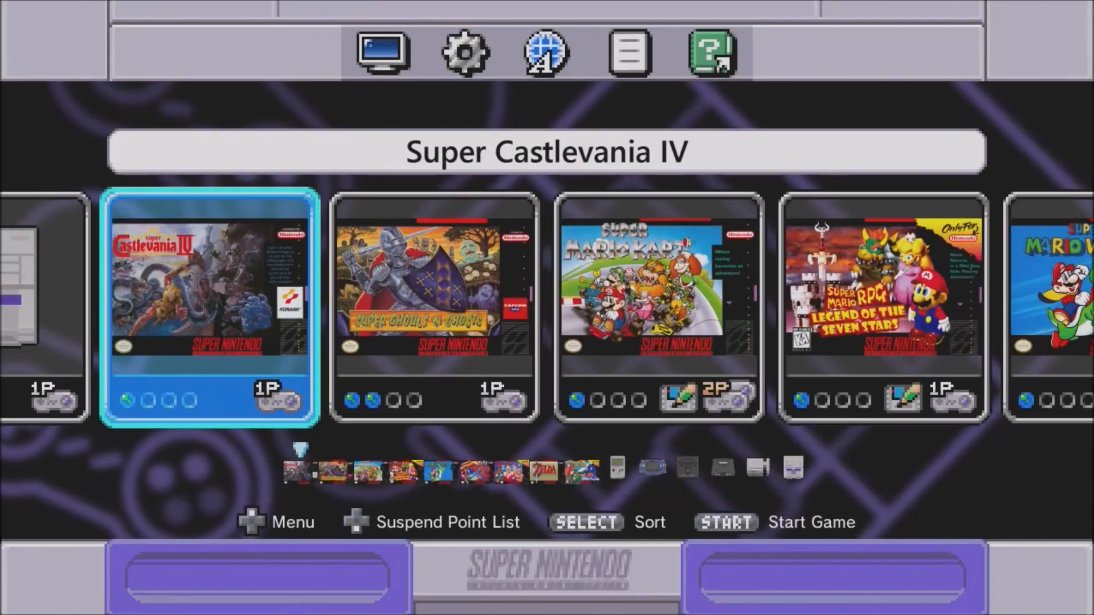
Browse the home menu from Super Castlevania IV to the console folders and reopen the SNES folder.
key("Right")
key("Right")
key("Right")
key("Right")
key("Right")
key("Right")
key("Right")
key("Right")
key("Right")
key("Right")
key("Right")
key("Right")
key("Right")
key("Right")
key("Right")
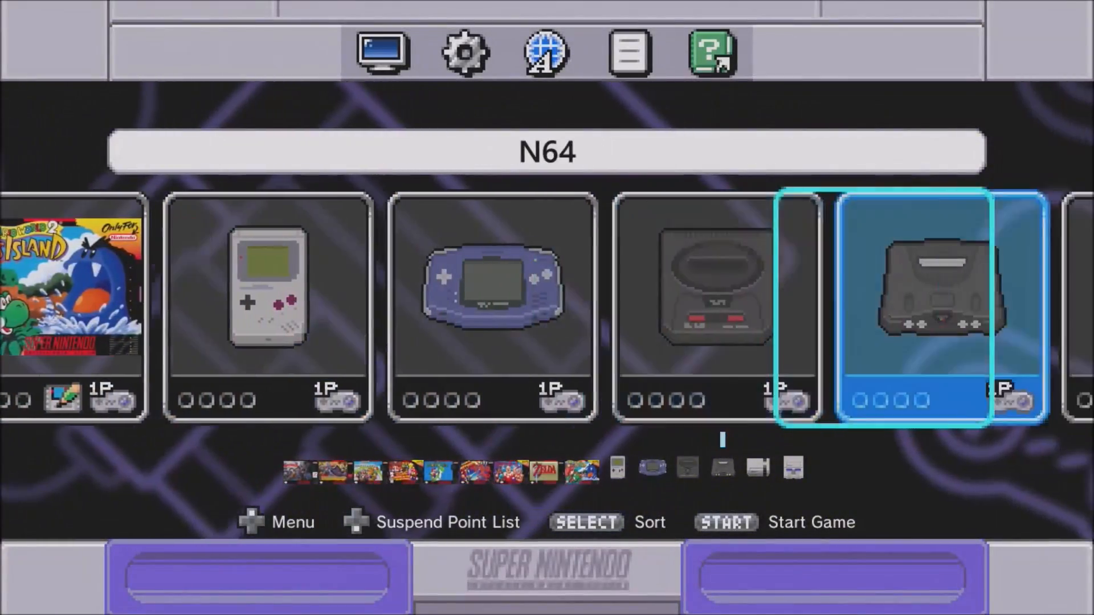
key("Left")
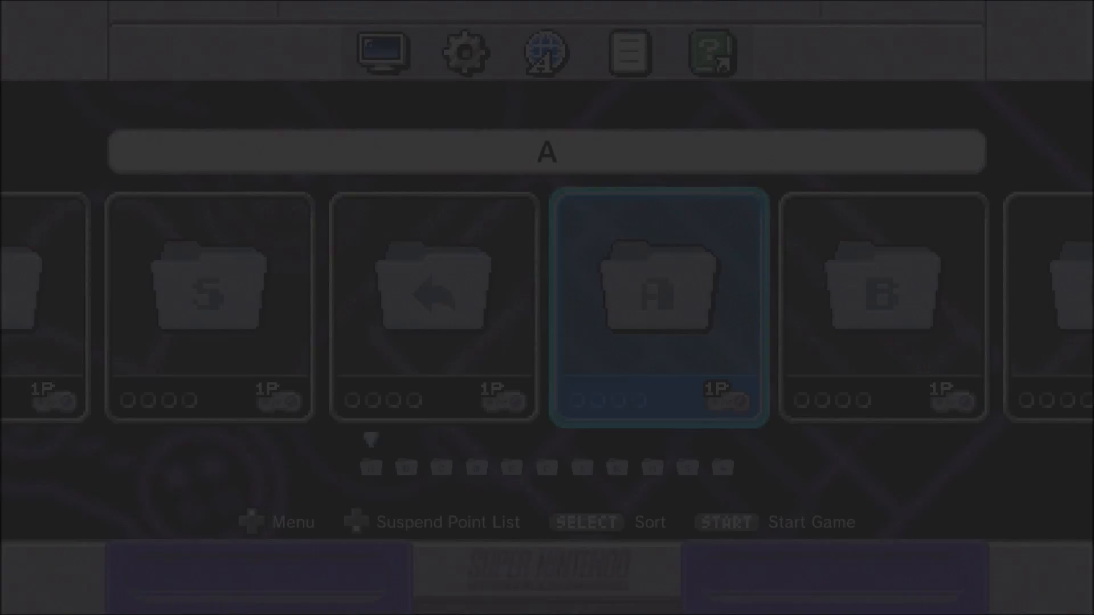
Review the SNES folder's lettered subfolders again, moving back and forth from A and stopping on F.
key("Right")
key("Right")
key("Right")
key("Right")
key("Right")
key("Right")
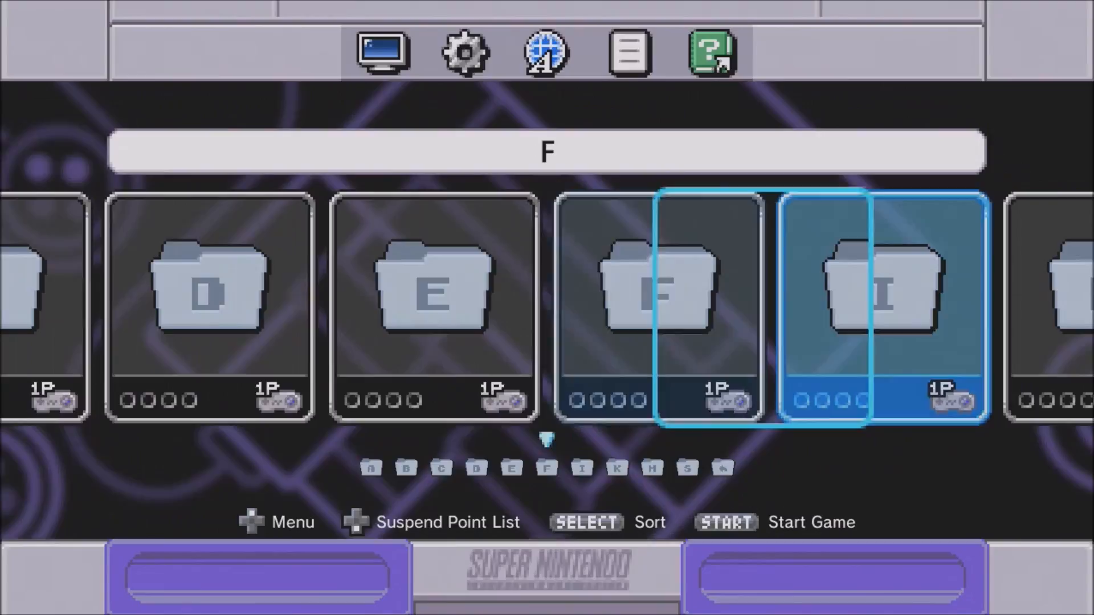
key("Left")
key("Left")
key("Left")
key("Left")
key("Left")
key("Left")
key("Right")
key("Right")
key("Right")
key("Right")
key("Right")
key("Right")
key("Right")
key("Left")
key("Left")
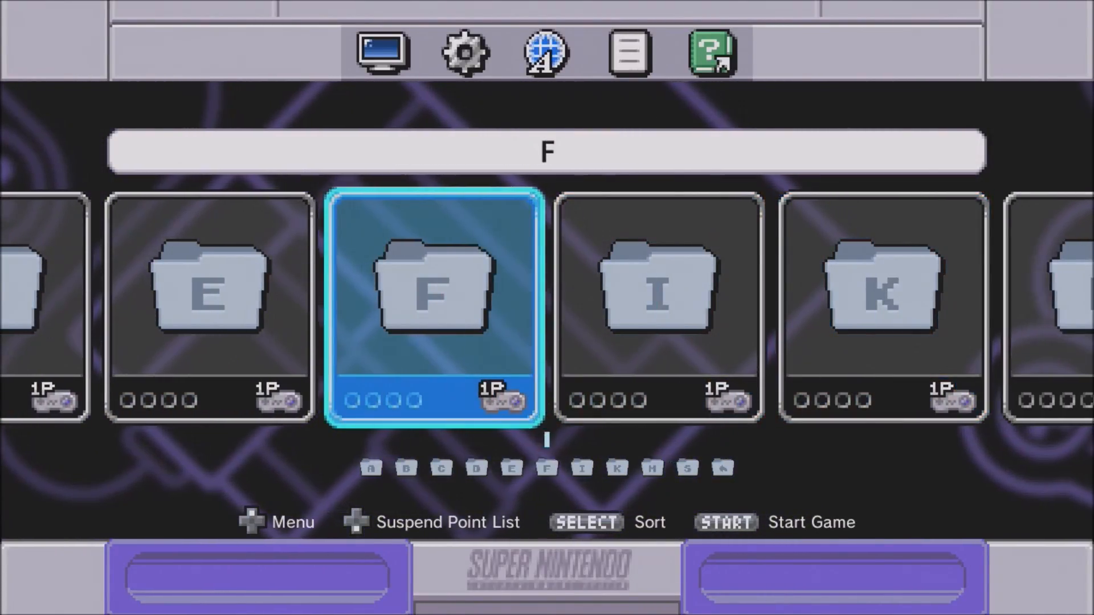
Move back through the SNES folder's lettered subfolders from F towards A.
key("Left")
key("Left")
key("Left")
key("Left")
key("Left")
key("Left")
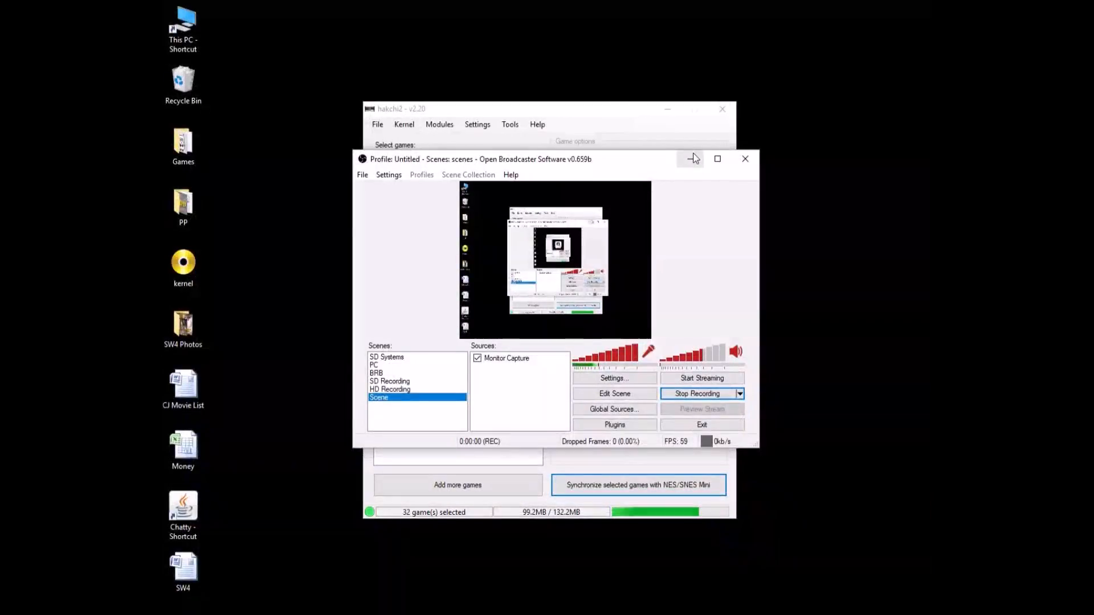
Open the SNES Classic Official folder from the desktop and reposition the hakchi2 window over it, fully in view.
left_click(693, 159)
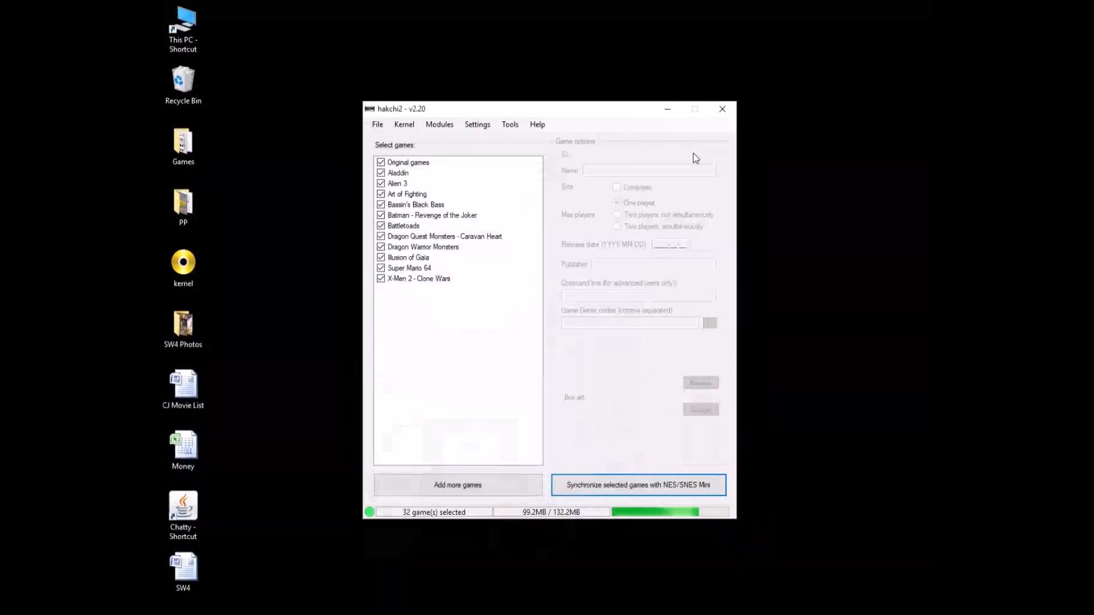
key("super+e")
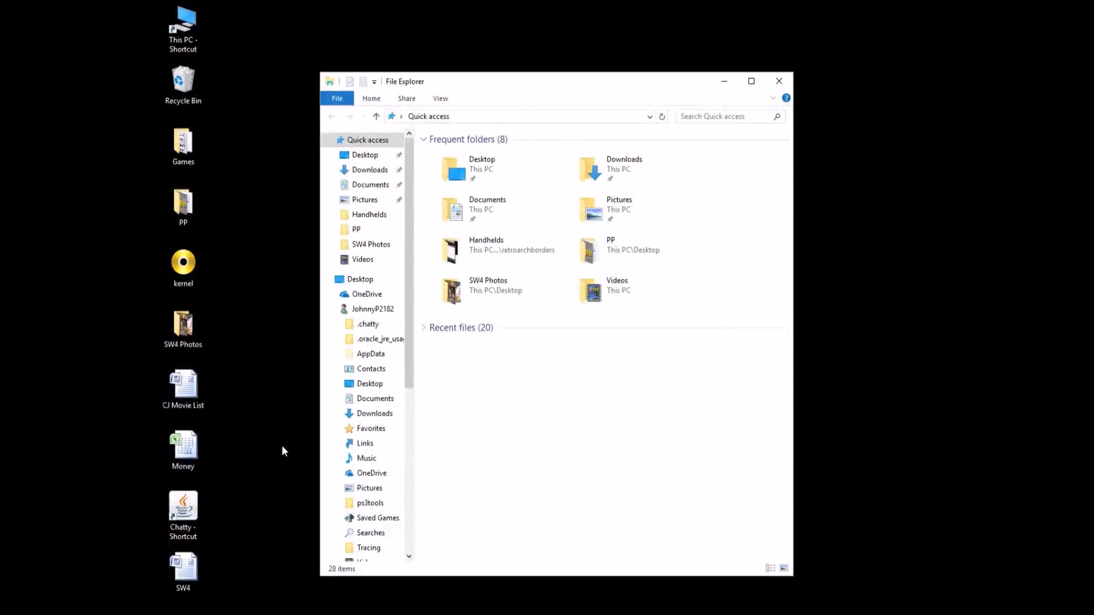
left_click(778, 81)
left_click_drag(642, 108, 695, 342)
left_click(496, 272)
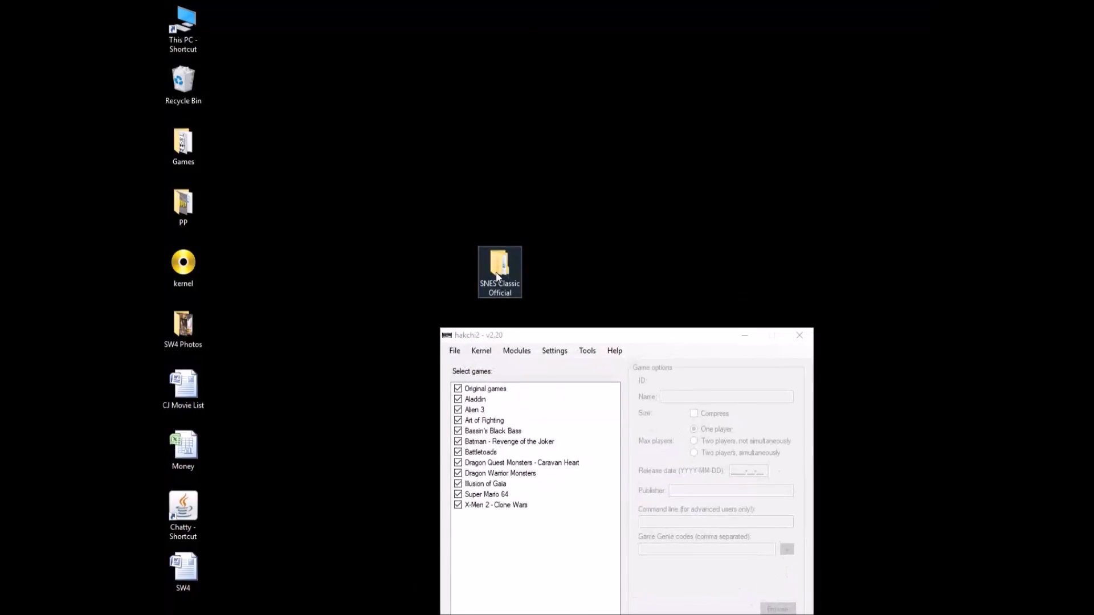
double_click(496, 272)
left_click(507, 601)
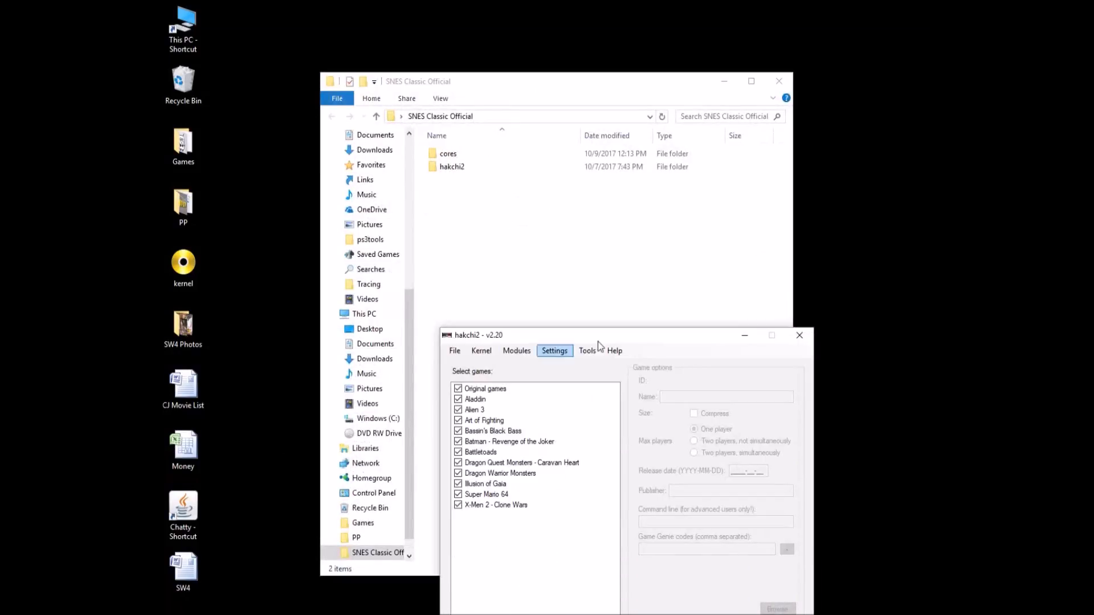
left_click_drag(646, 339, 622, 127)
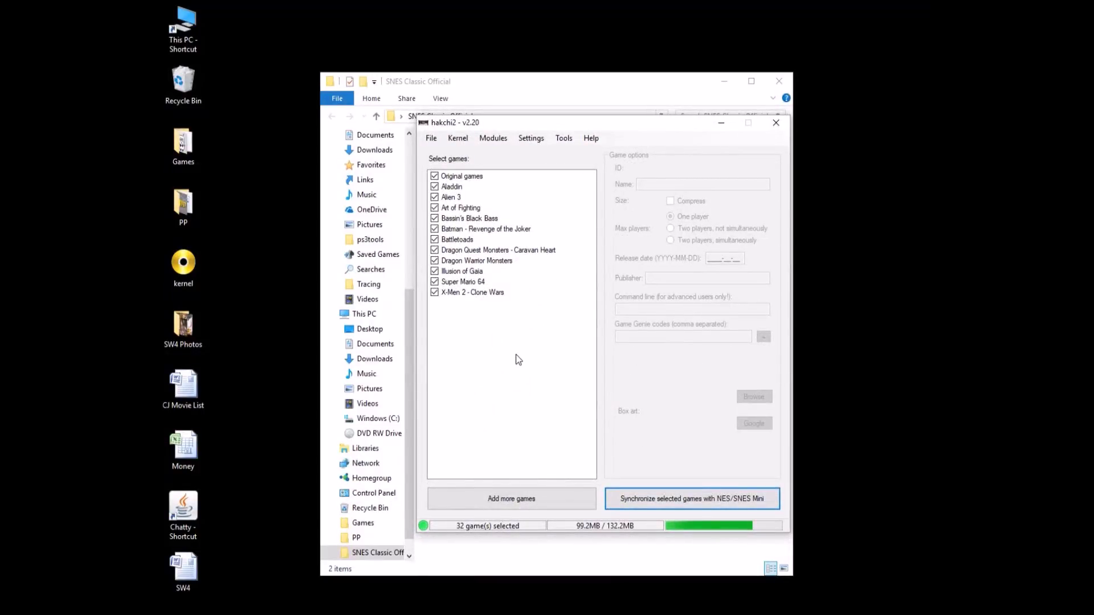
Open folder_images inside the hakchi2 folder of SNES Classic Official and look through its folder and console icons.
left_click(533, 87)
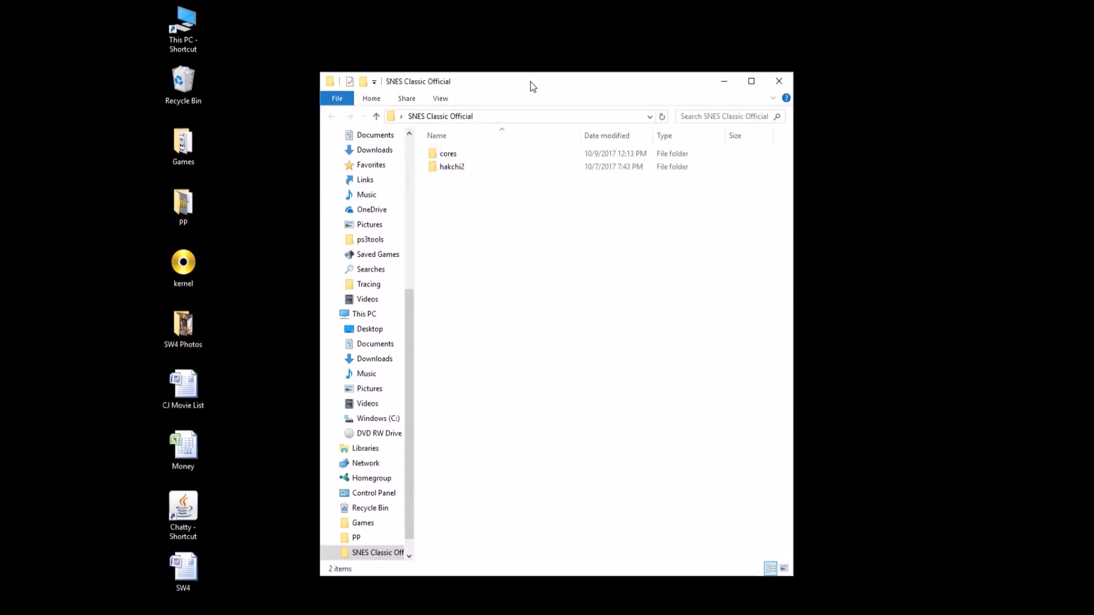
double_click(449, 169)
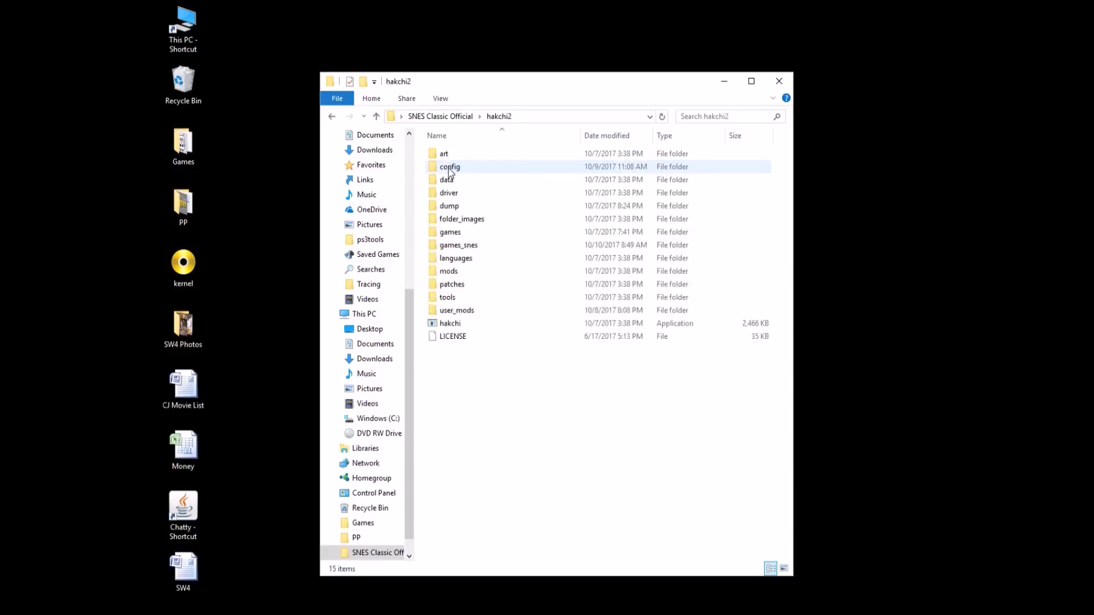
double_click(474, 220)
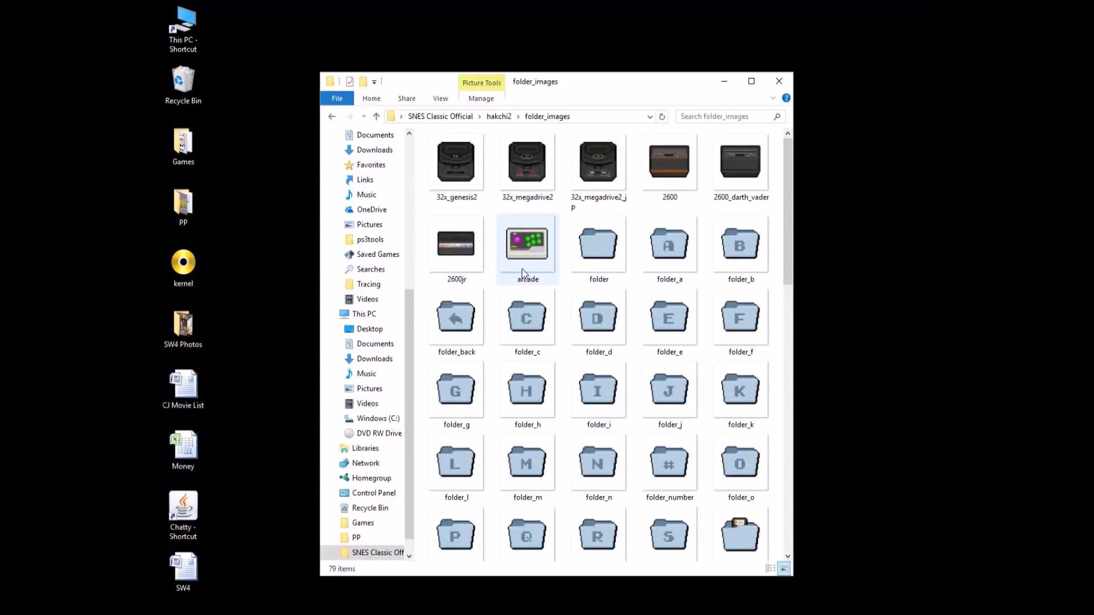
scroll(522, 269, "down", 5)
scroll(522, 269, "down", 4)
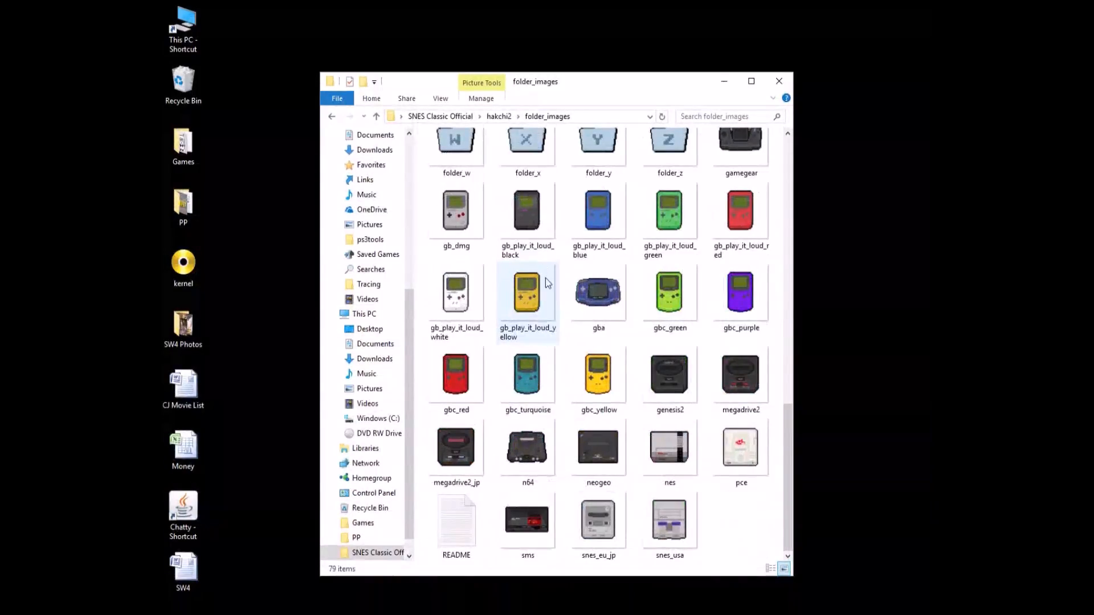
Read the README in folder_images for the custom icon requirements, close it and switch back to hakchi2.
double_click(462, 510)
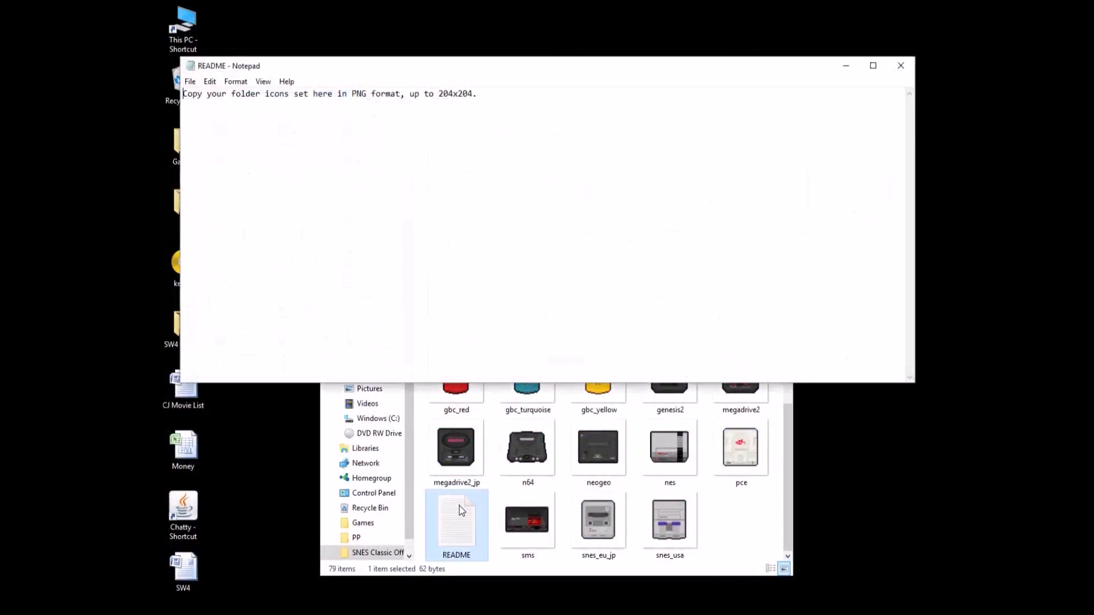
left_click_drag(504, 66, 656, 211)
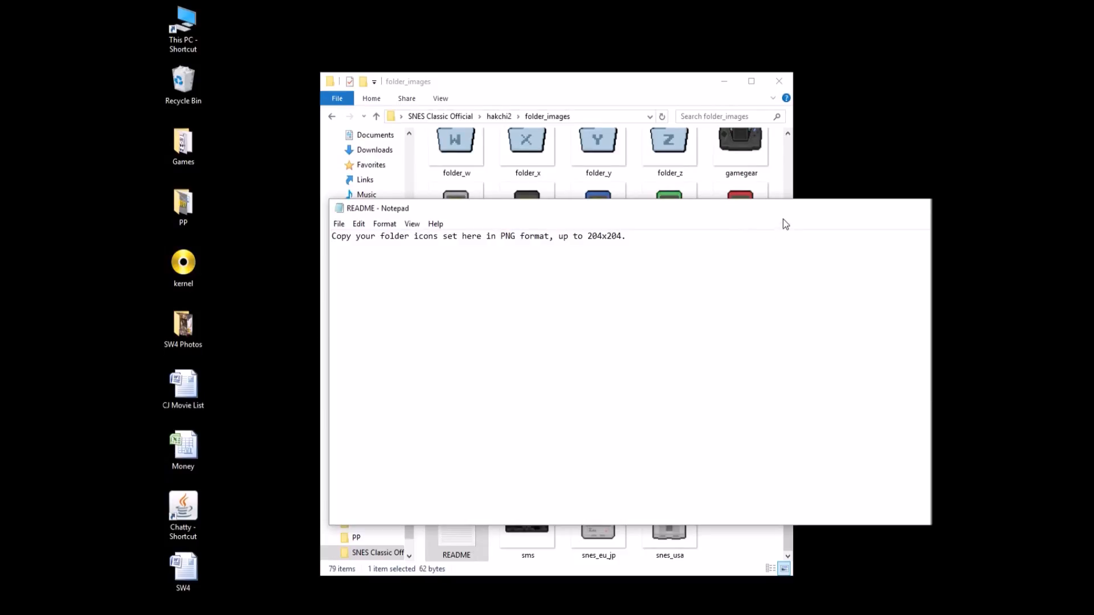
left_click(915, 203)
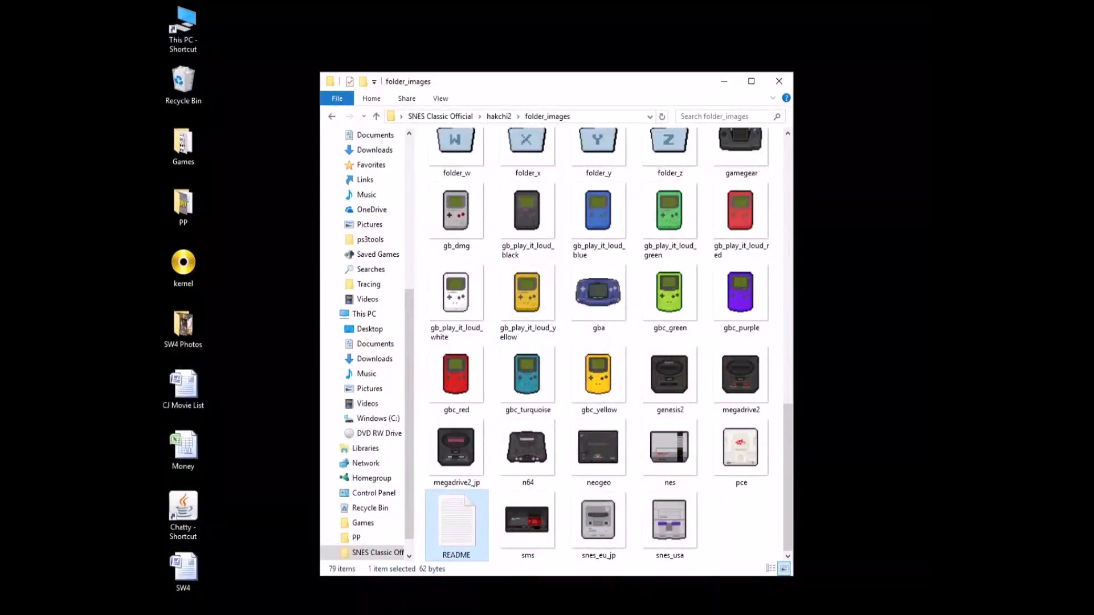
key("alt+Tab")
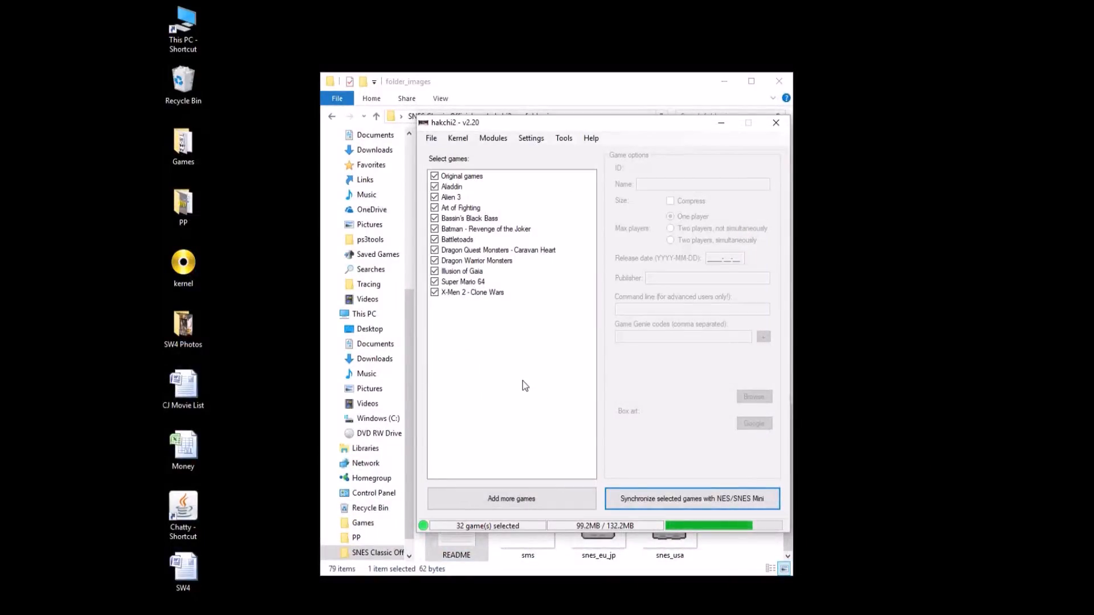